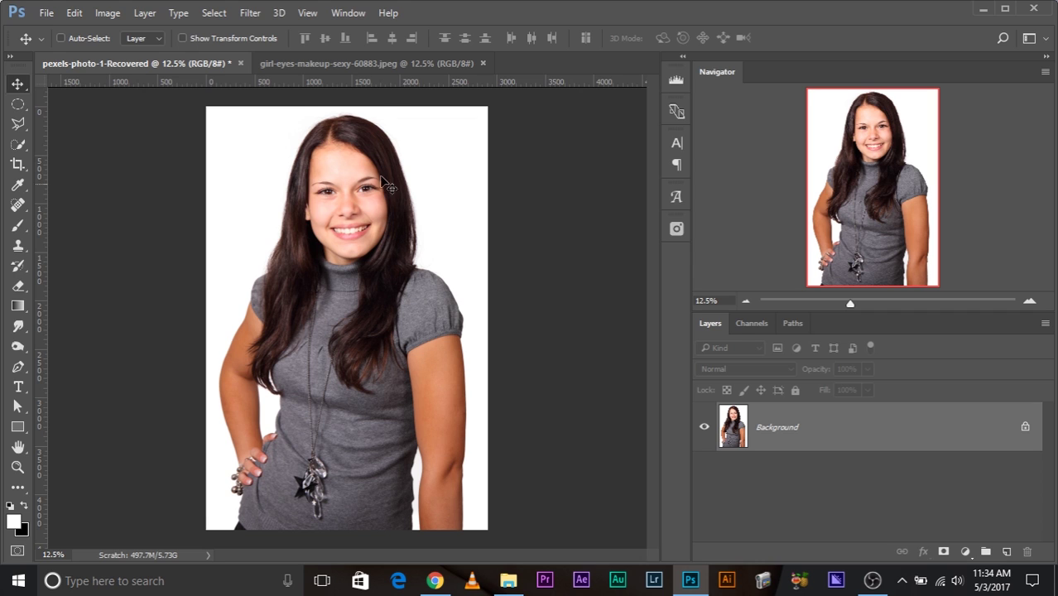
Step: Compare the grey-top and made-up portraits by flipping tabs, ending on girl-eyes-makeup-sexy-60883.jpeg
click(366, 64)
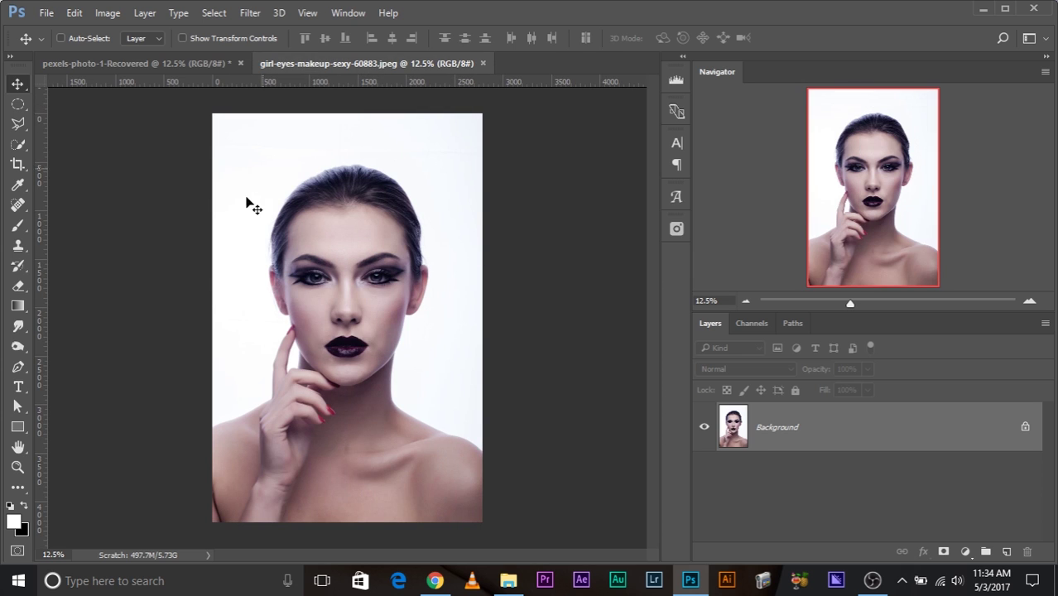
click(169, 64)
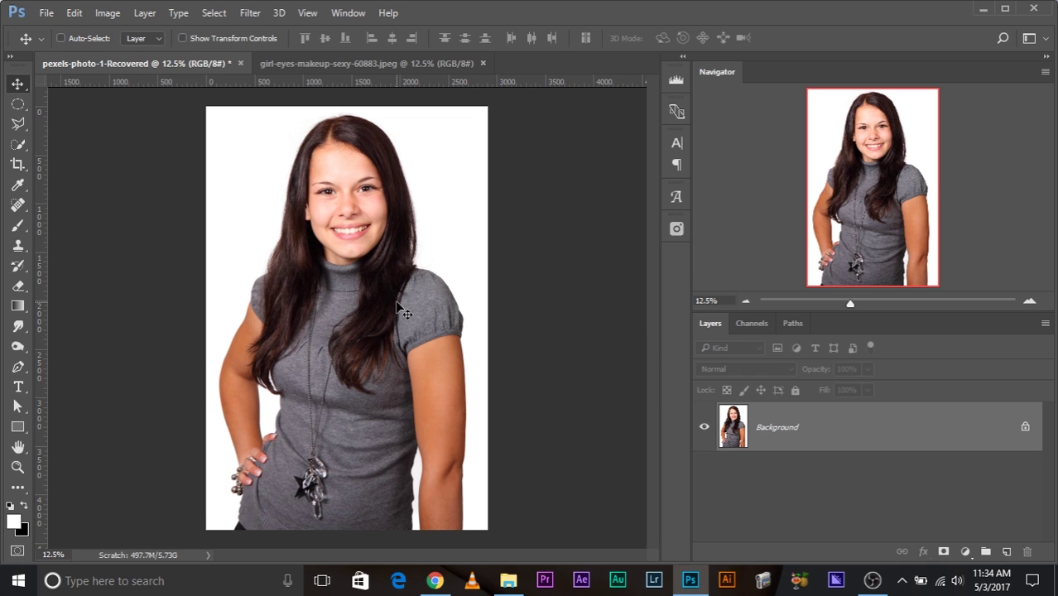
click(367, 63)
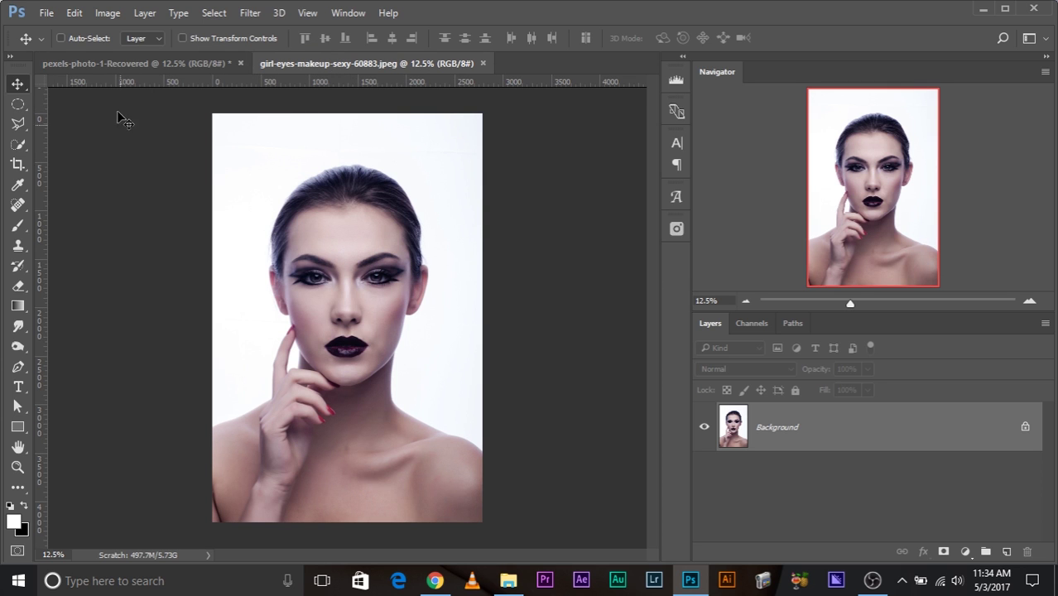
click(129, 64)
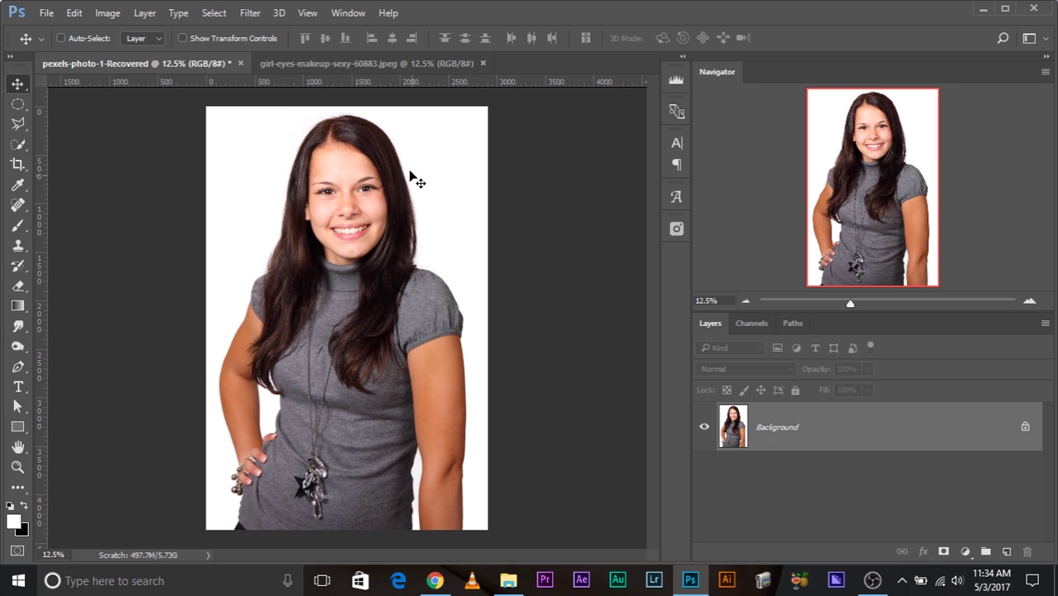
click(348, 66)
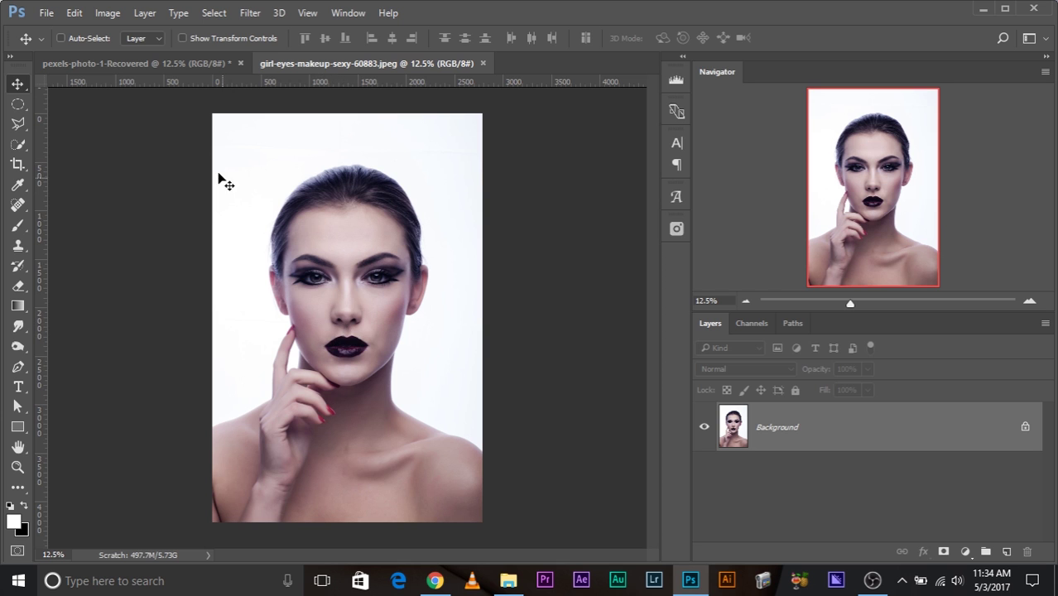
click(157, 63)
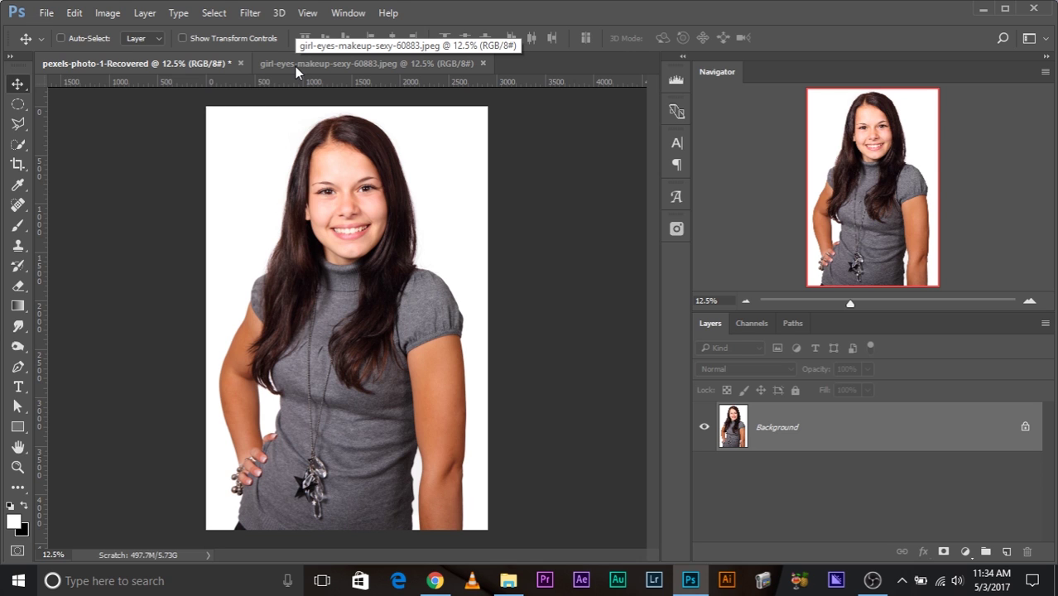
click(360, 64)
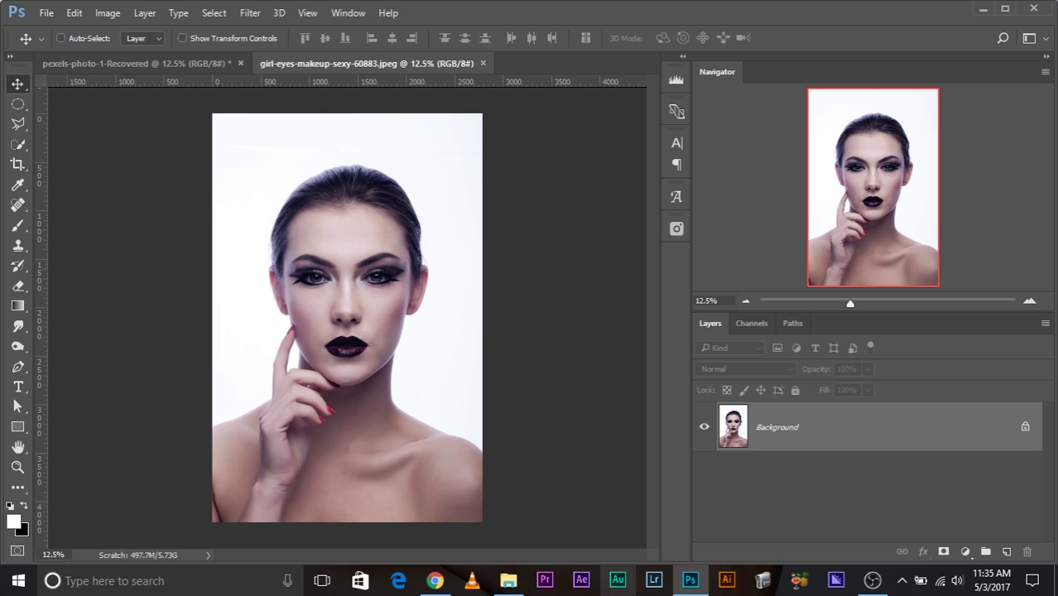
click(165, 66)
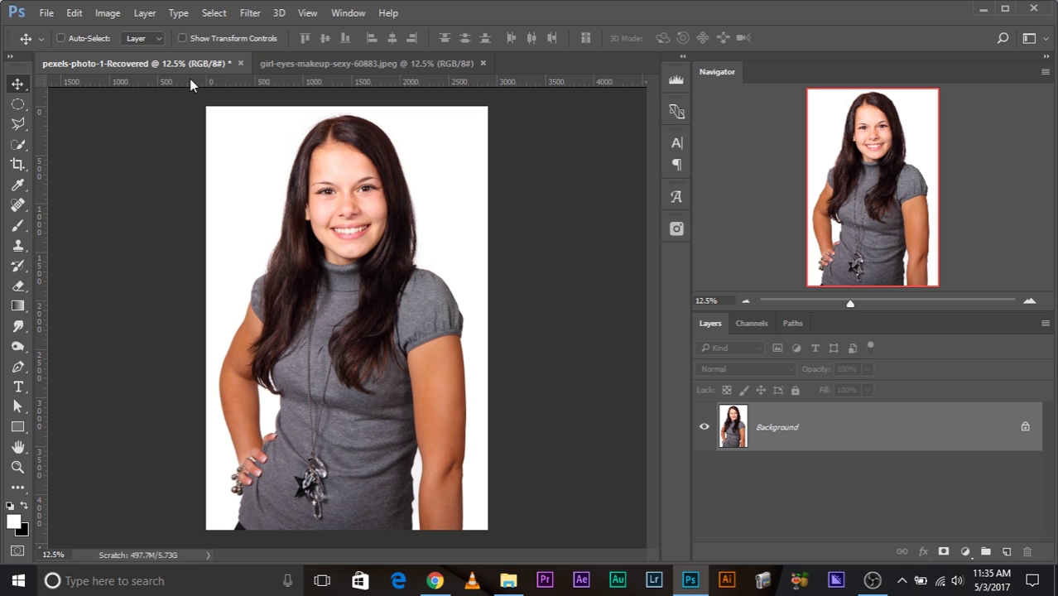
click(319, 62)
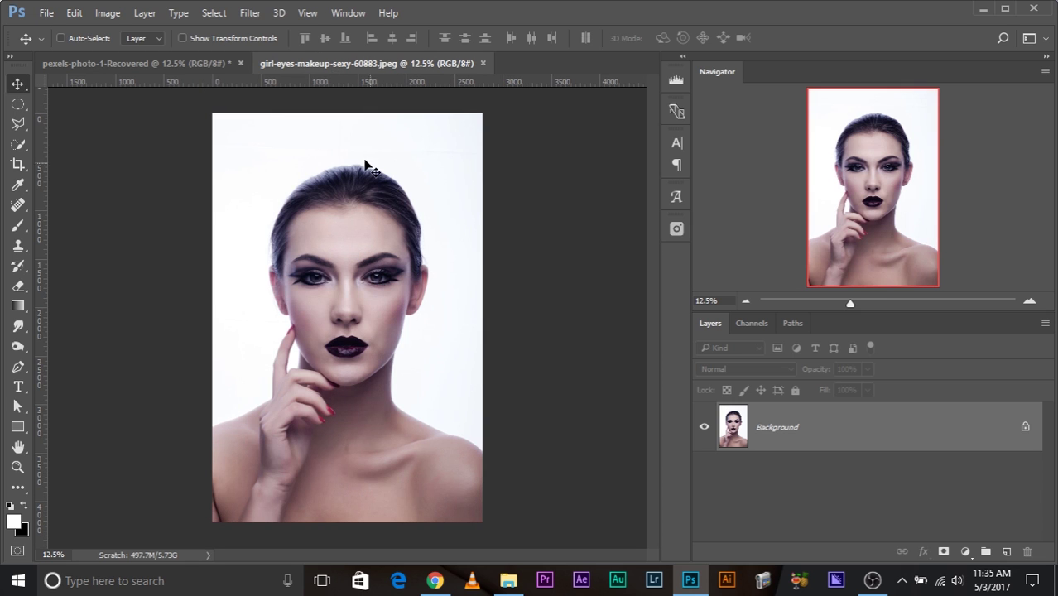
click(170, 63)
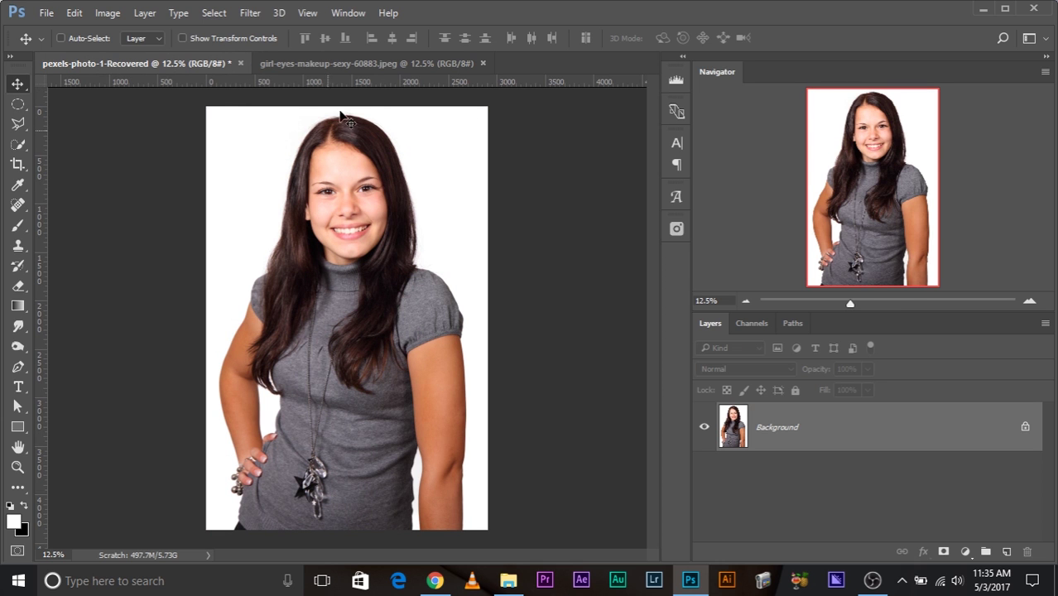
click(337, 63)
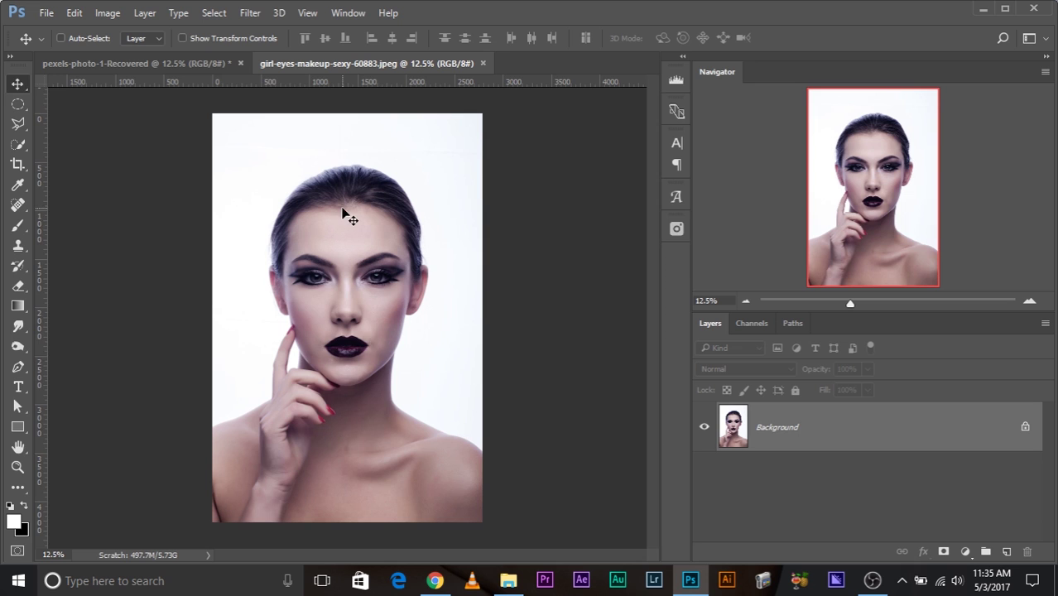
click(200, 63)
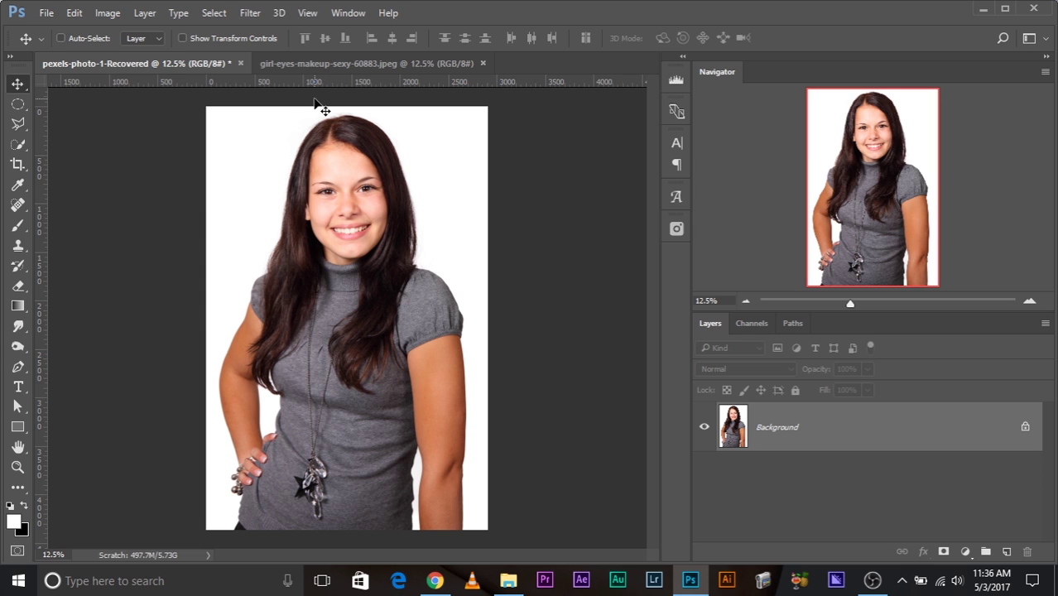
click(418, 66)
click(178, 66)
click(404, 65)
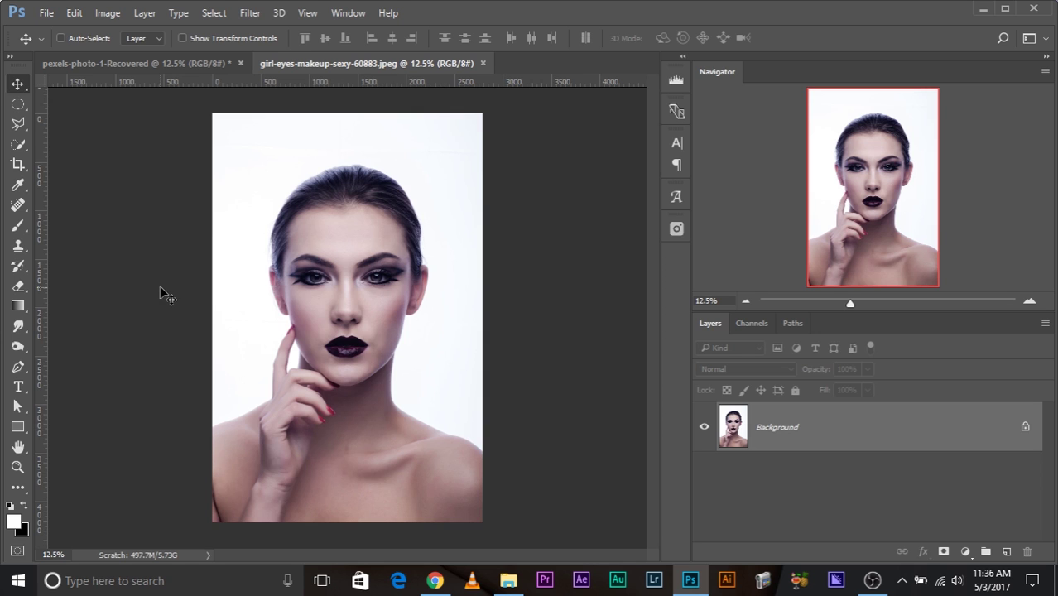
Step: Trace a trial freehand Lasso selection around the made-up woman's head, then discard it
click(18, 123)
click(81, 121)
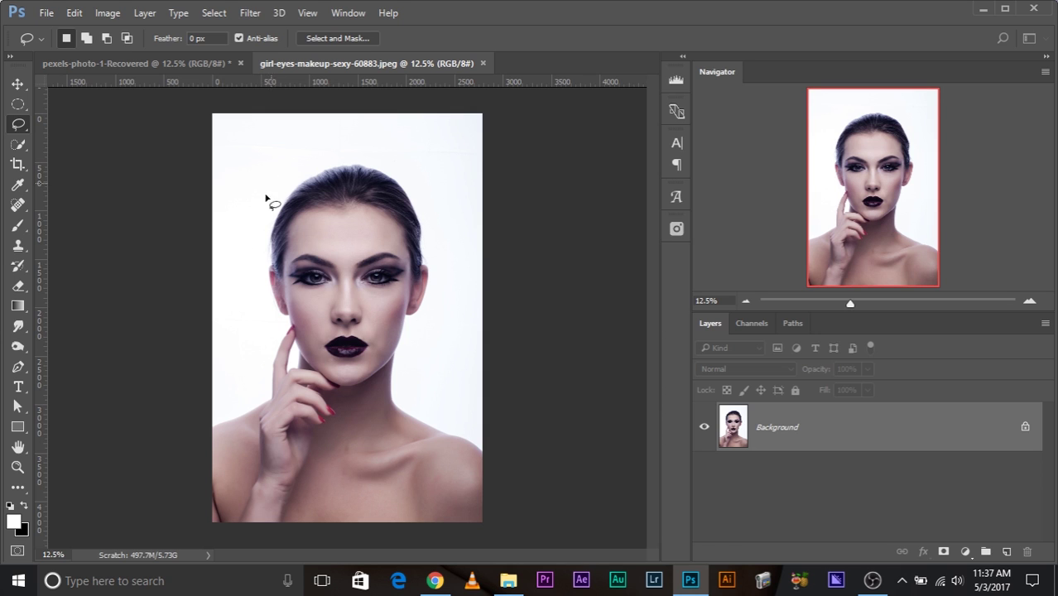
mouse_move(244, 227)
mouse_down()
mouse_move(252, 330)
mouse_move(288, 404)
mouse_move(344, 434)
mouse_move(388, 436)
mouse_move(423, 411)
mouse_move(456, 316)
mouse_move(458, 214)
mouse_move(444, 172)
mouse_move(415, 145)
mouse_move(349, 127)
mouse_move(304, 129)
mouse_move(257, 165)
mouse_move(239, 232)
mouse_up()
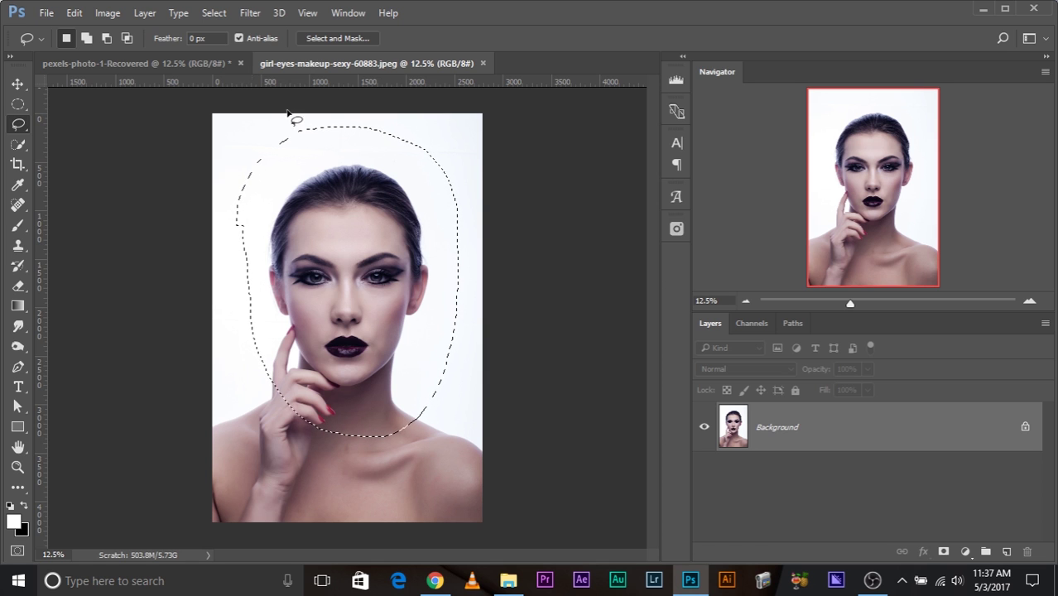
click(466, 199)
Step: Flip to the grey-top photo and back, then select all of the made-up portrait
click(174, 66)
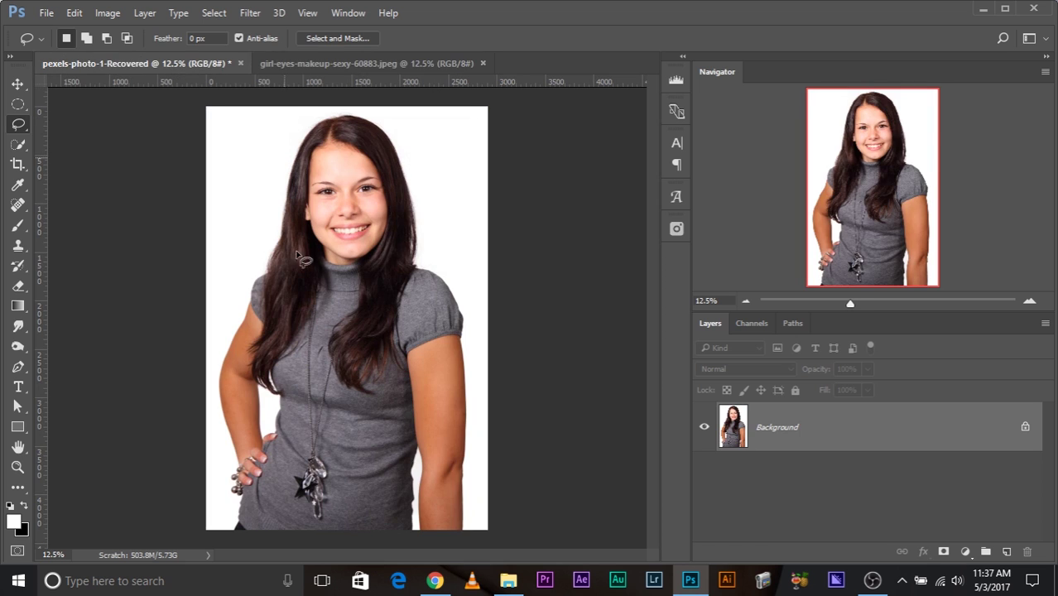
click(313, 63)
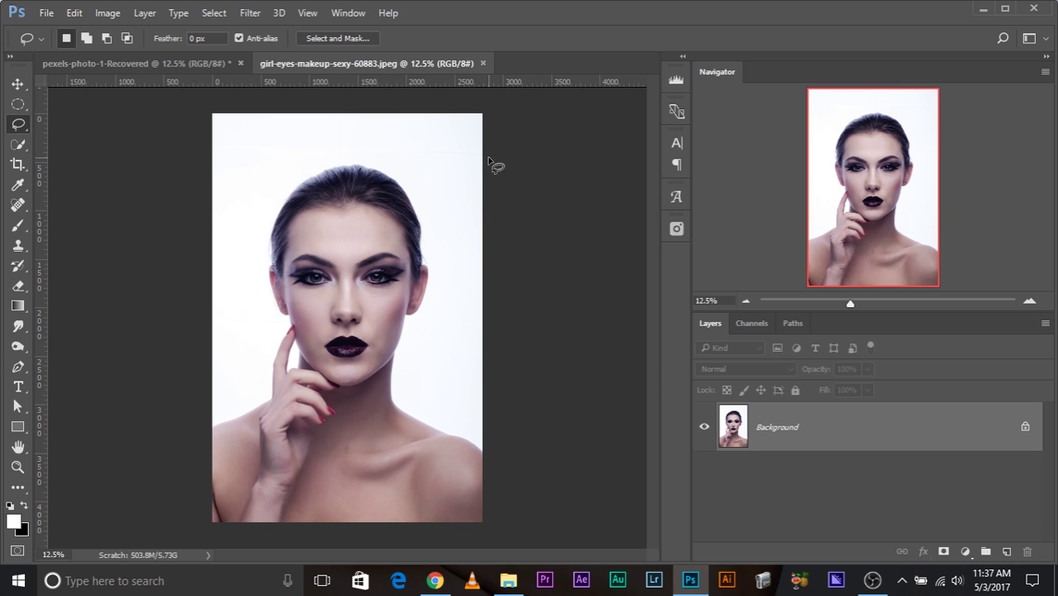
key(ctrl+a)
Step: Paste the made-up portrait into the grey-top photo and mask it to a lassoed face outline
key(ctrl+c)
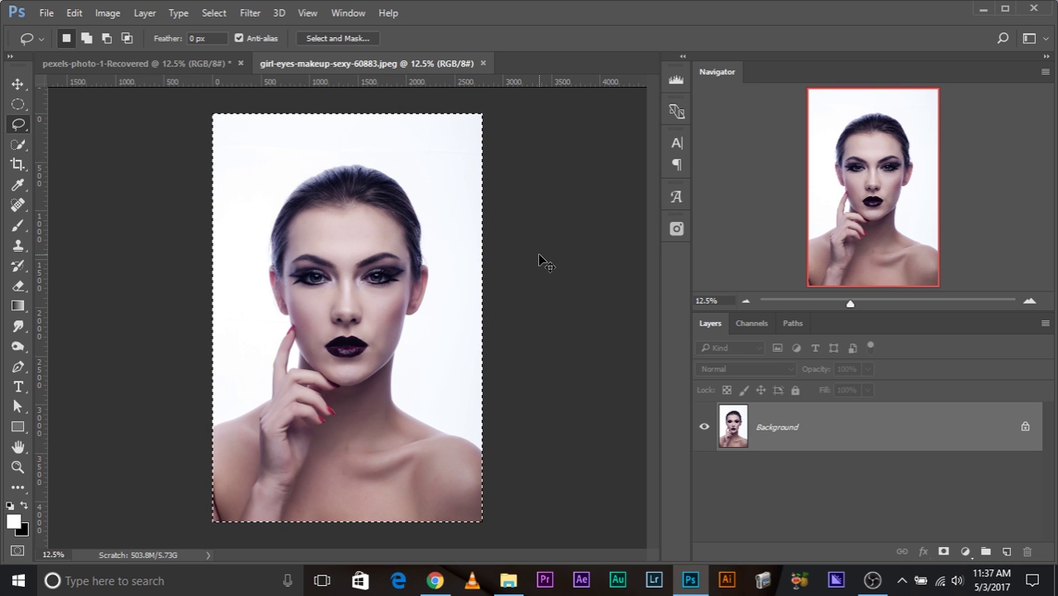
click(171, 64)
key(ctrl+v)
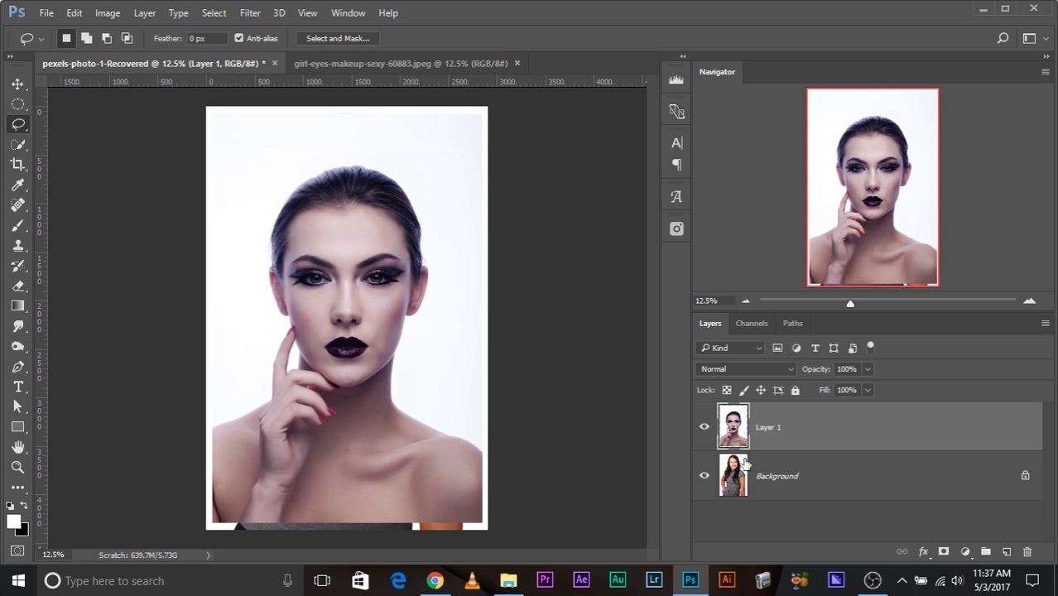
mouse_move(317, 160)
mouse_down()
mouse_move(278, 220)
mouse_move(305, 379)
mouse_move(431, 332)
mouse_move(399, 187)
mouse_move(321, 159)
mouse_up()
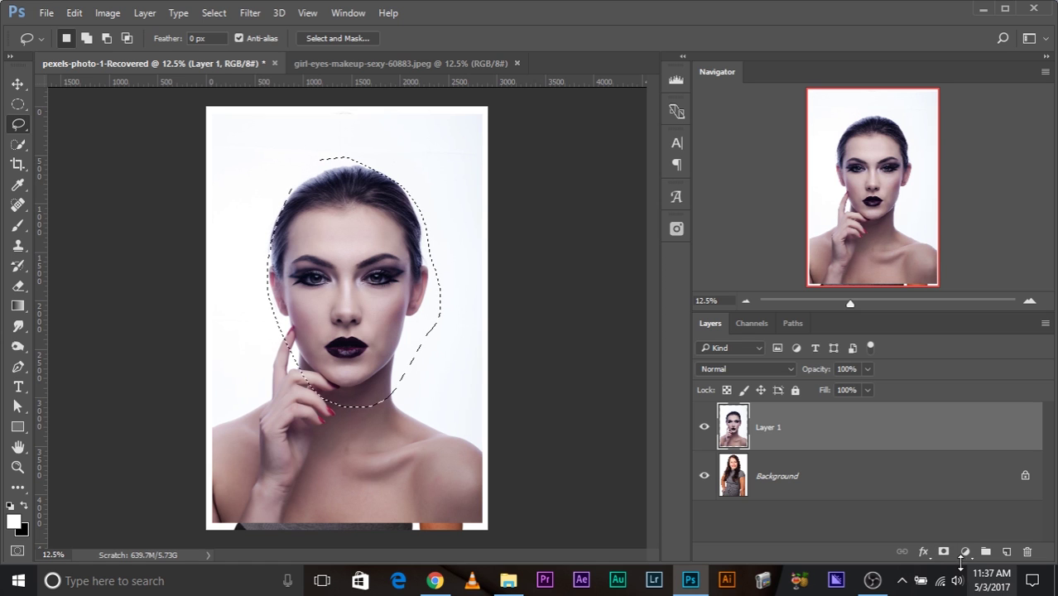
click(943, 552)
Step: Shrink the masked face layer to about 92%, then delete it and return to the made-up portrait
click(18, 83)
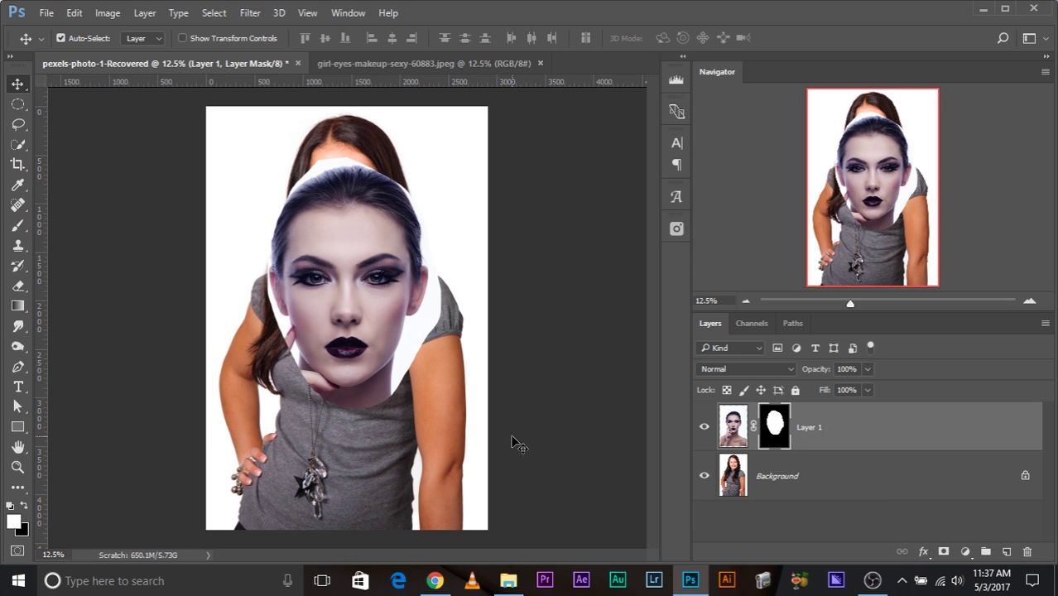
key(ctrl+t)
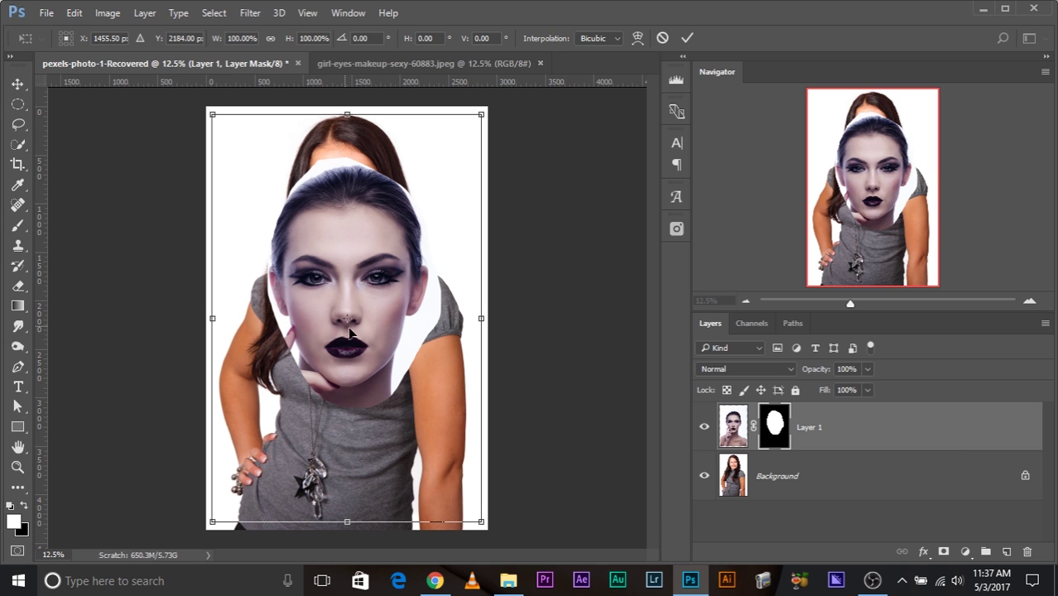
drag(485, 523, 460, 488)
key(Return)
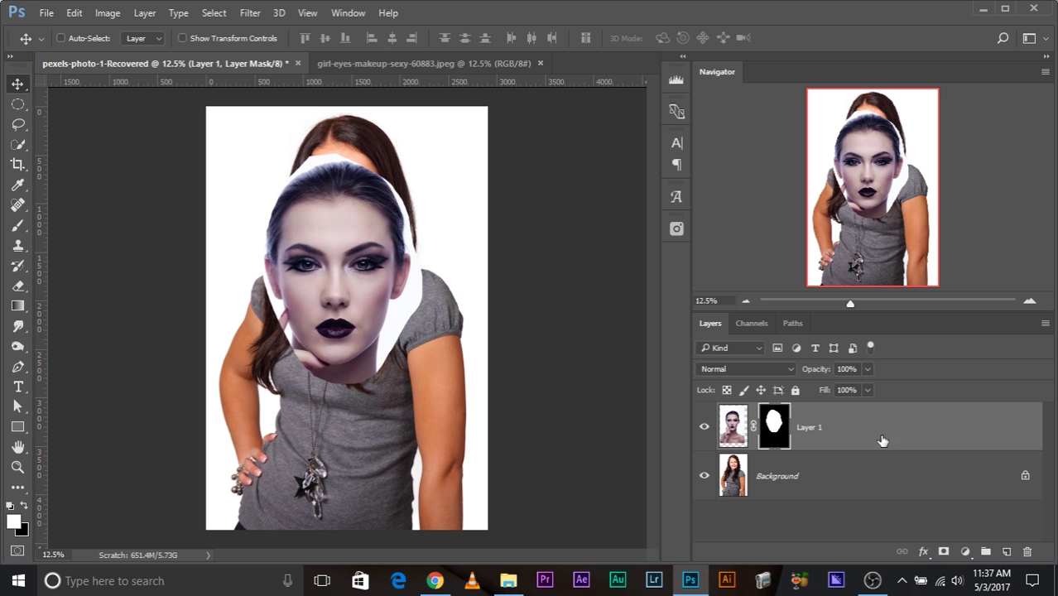
drag(881, 439, 1027, 551)
click(383, 64)
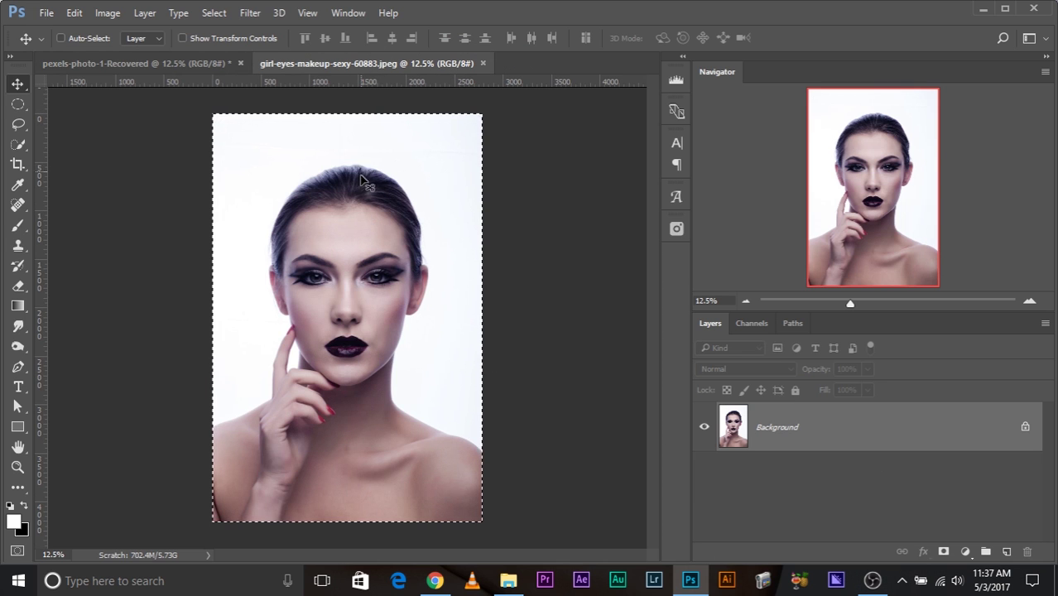
Step: Lasso the made-up woman's face and hair and paste it into pexels-photo-1-Recovered as Layer 1
key(ctrl+d)
click(18, 123)
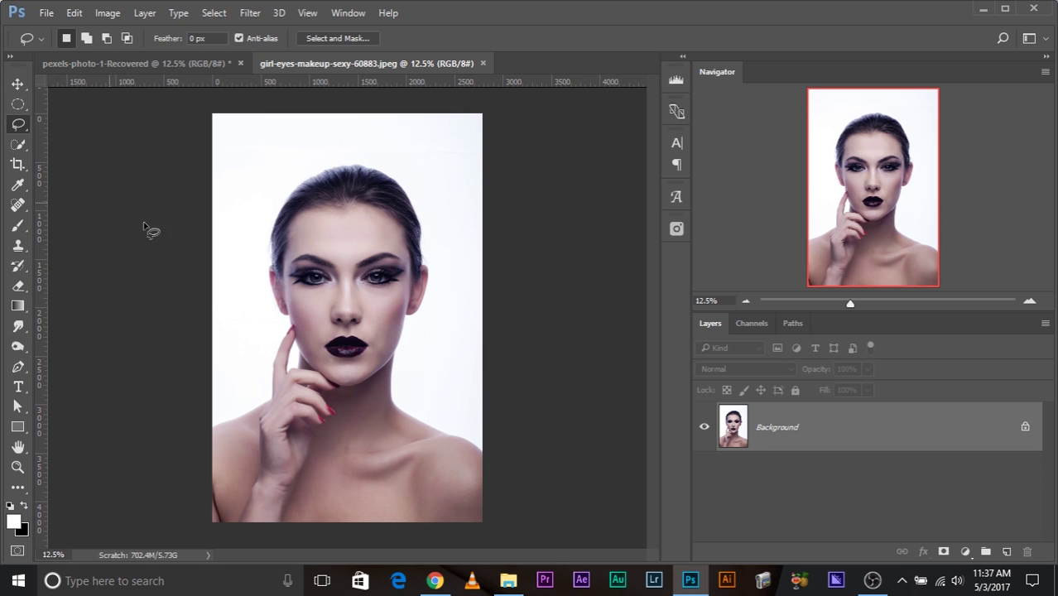
mouse_move(253, 253)
mouse_down()
mouse_move(268, 338)
mouse_move(312, 395)
mouse_move(356, 409)
mouse_move(418, 363)
mouse_move(441, 293)
mouse_move(444, 211)
mouse_move(403, 156)
mouse_move(343, 144)
mouse_move(304, 151)
mouse_move(276, 174)
mouse_move(253, 250)
mouse_up()
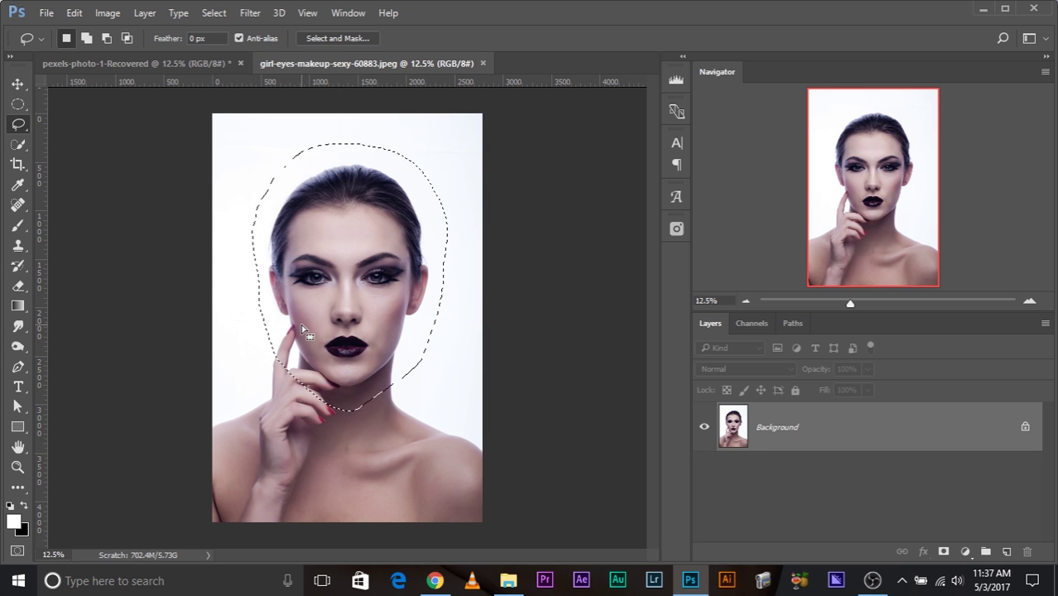
click(168, 60)
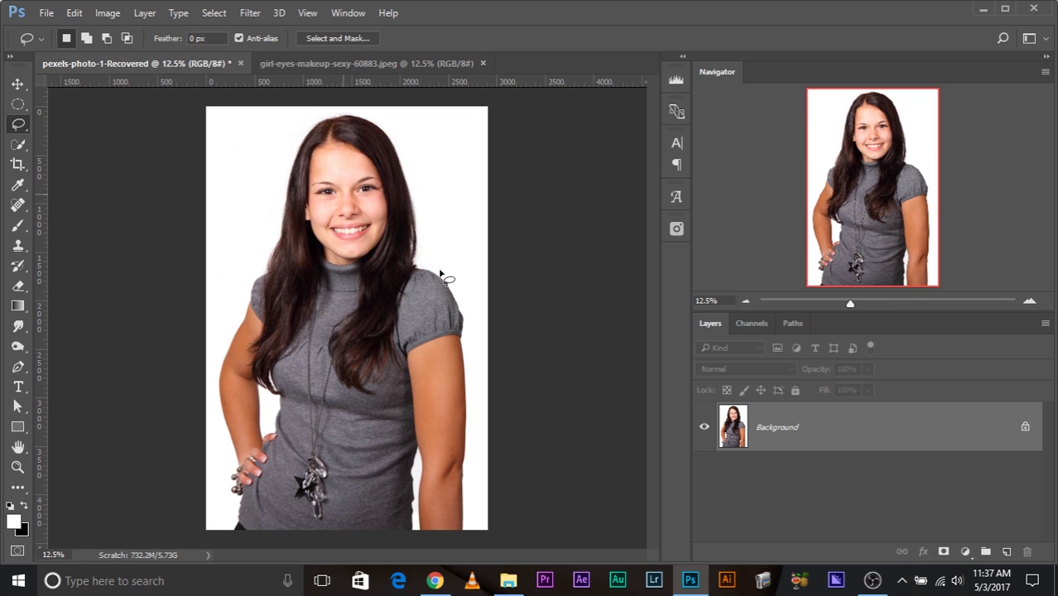
key(ctrl+v)
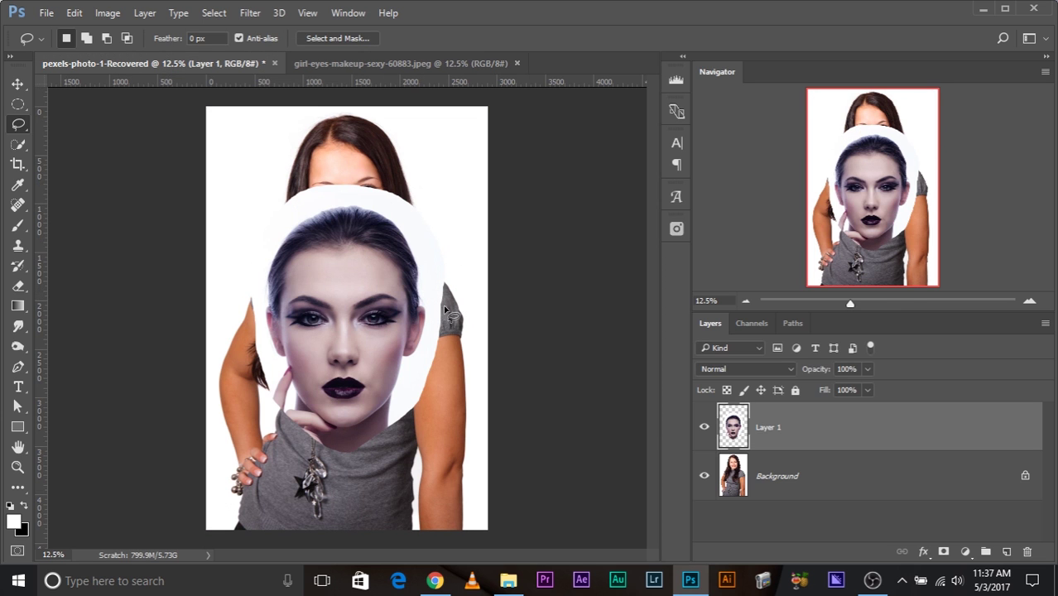
Step: Convert the pasted face layer into a smart object and zoom in on the composite
right_click(791, 430)
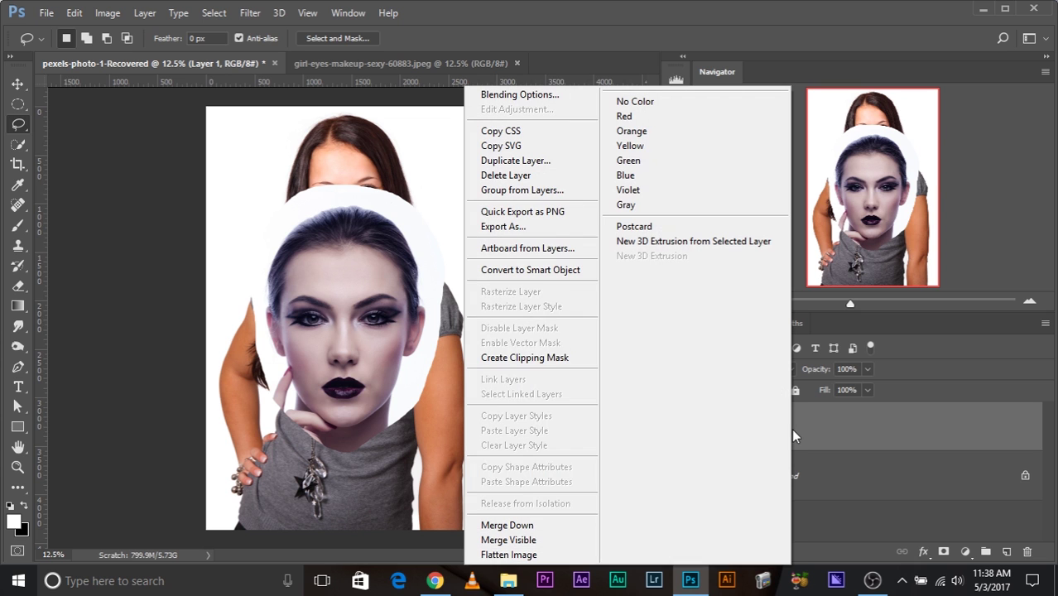
click(569, 273)
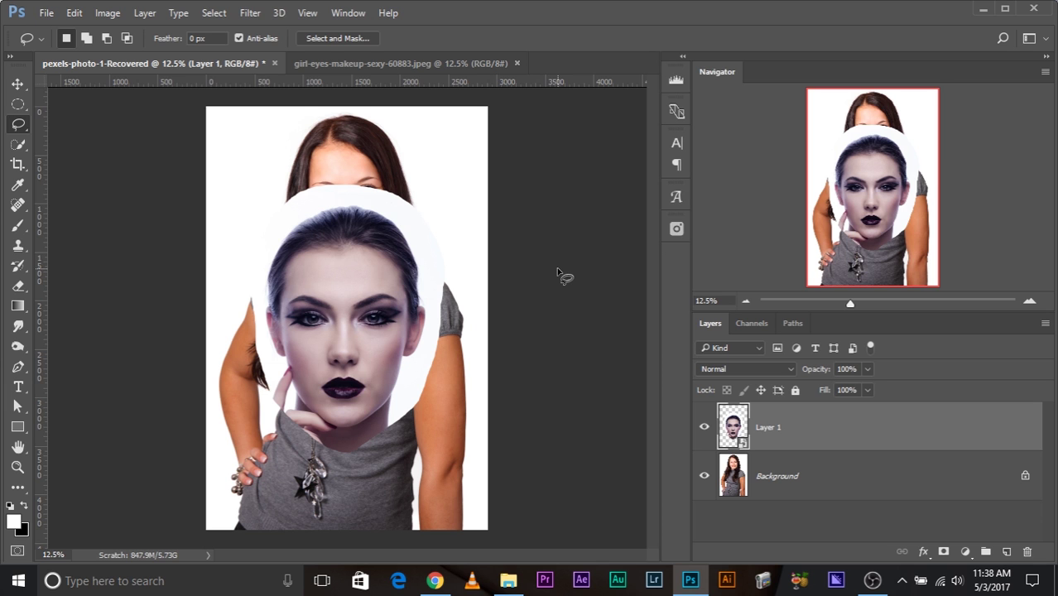
key(ctrl+plus)
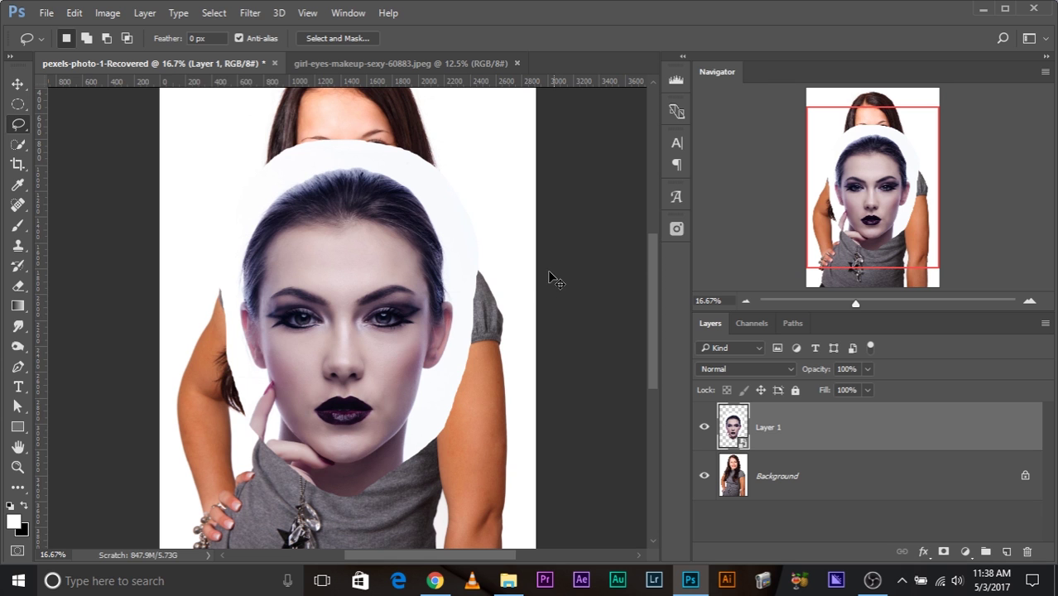
Step: Resize the face layer with Free Transform and commit it, then transform and commit again
key(ctrl+t)
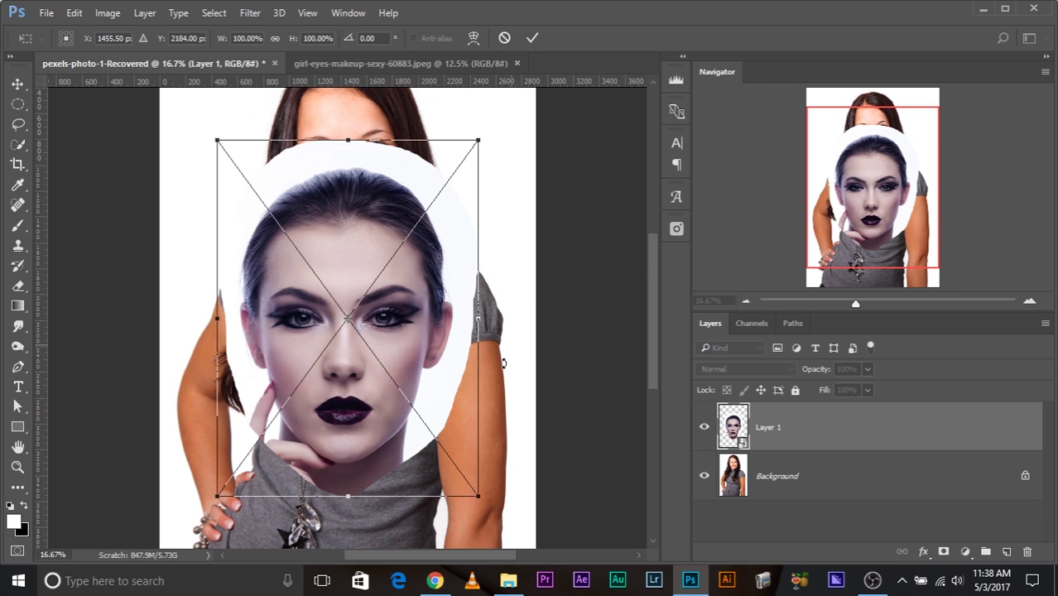
mouse_move(480, 498)
mouse_down()
mouse_move(346, 242)
mouse_move(319, 272)
mouse_move(469, 484)
mouse_up()
key(Return)
key(ctrl+t)
key(Return)
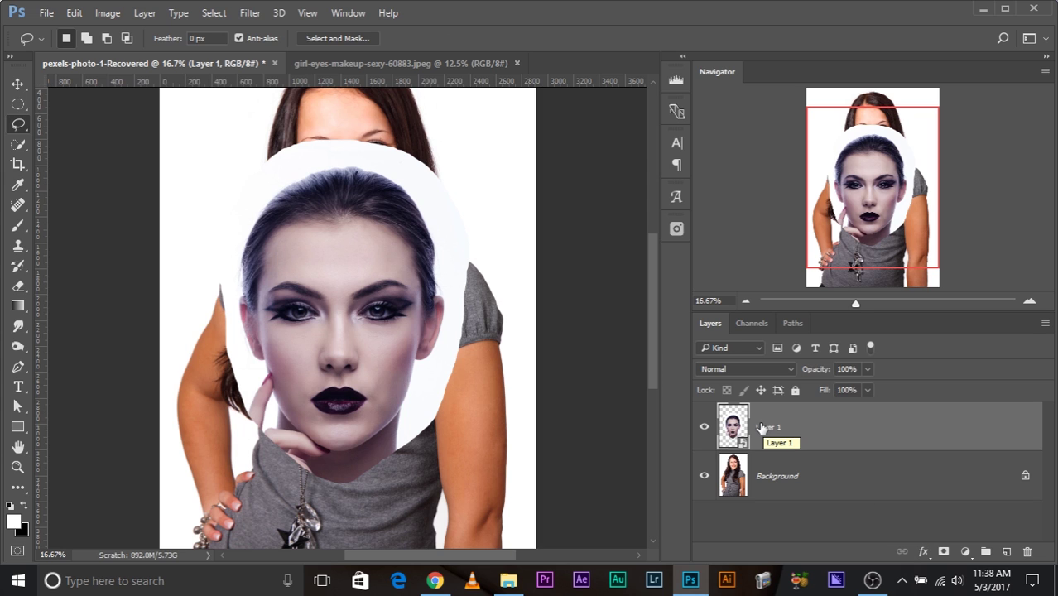
Step: Try moving the made-up face upward, undo it, and bring both faces into view
click(17, 83)
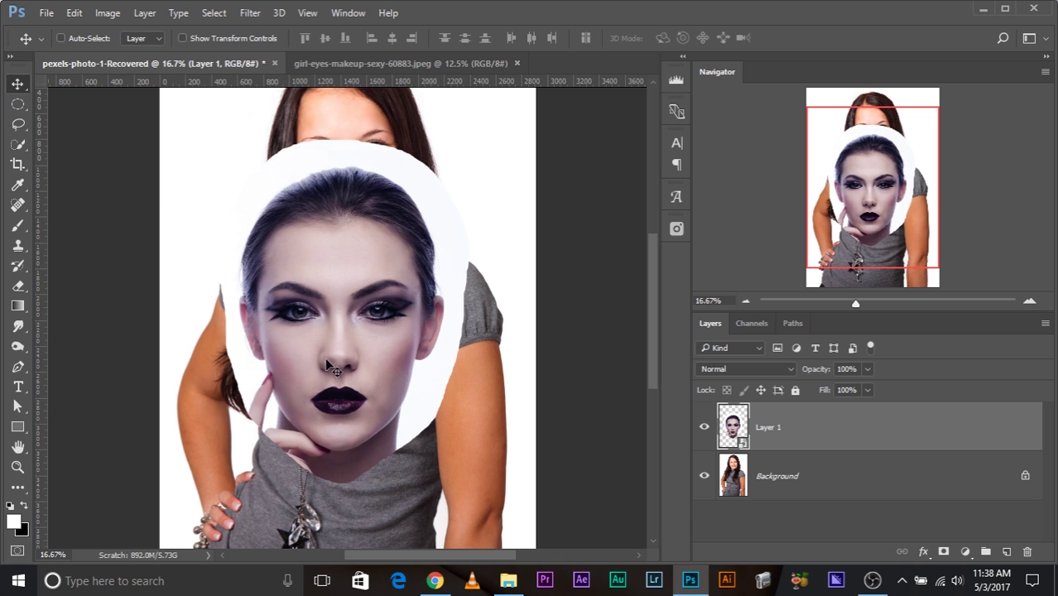
drag(348, 460, 230, 374)
key(ctrl+z)
key(ctrl+plus)
drag(272, 331, 381, 132)
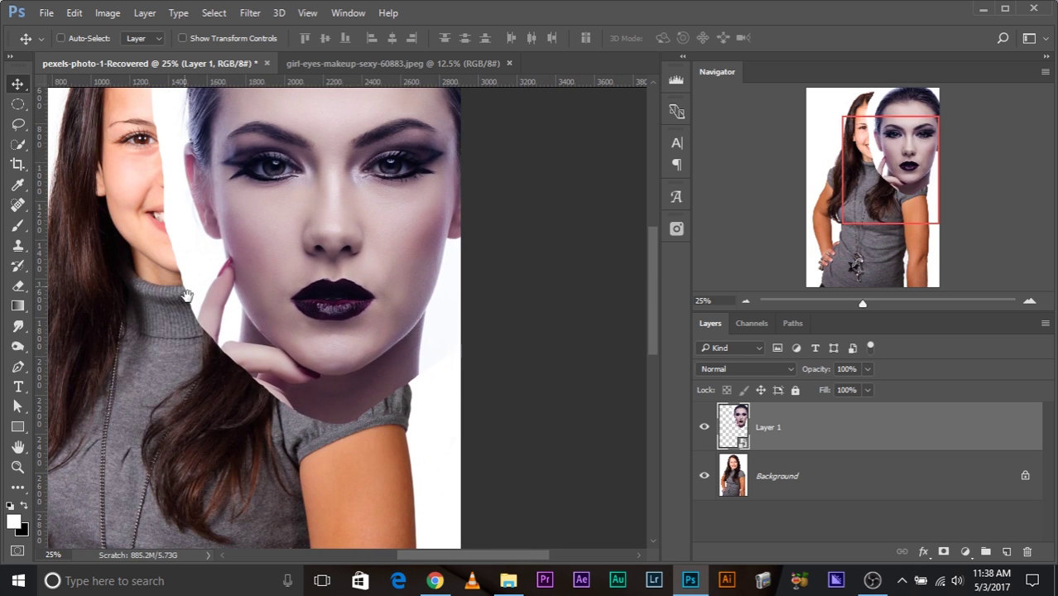
scroll(211, 338, up, 3)
drag(211, 338, 246, 267)
Step: Scale the made-up face to about 57% and place it beside the first woman's head
key(ctrl+t)
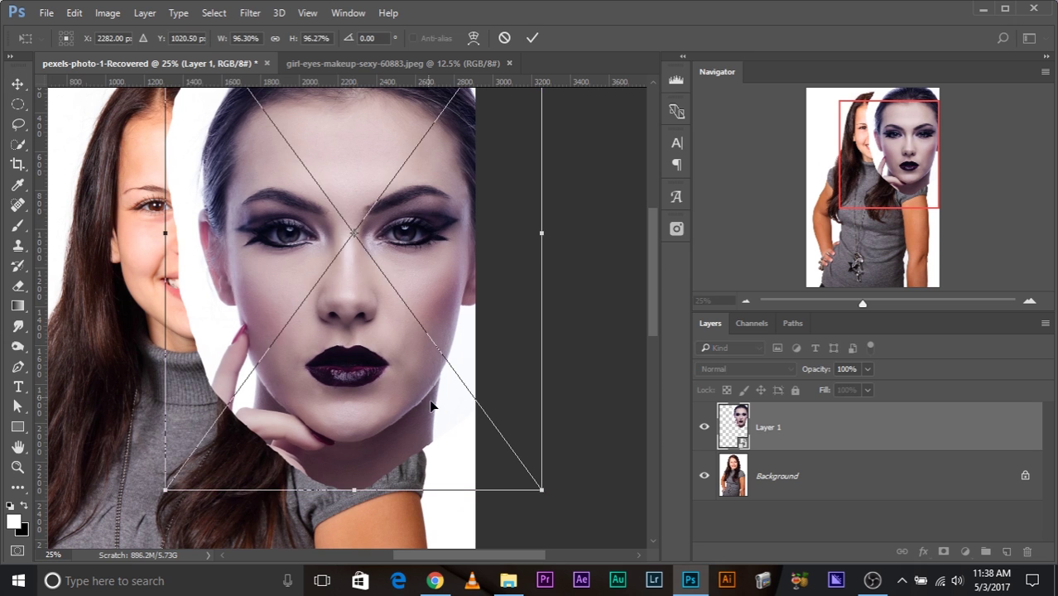
drag(541, 490, 377, 279)
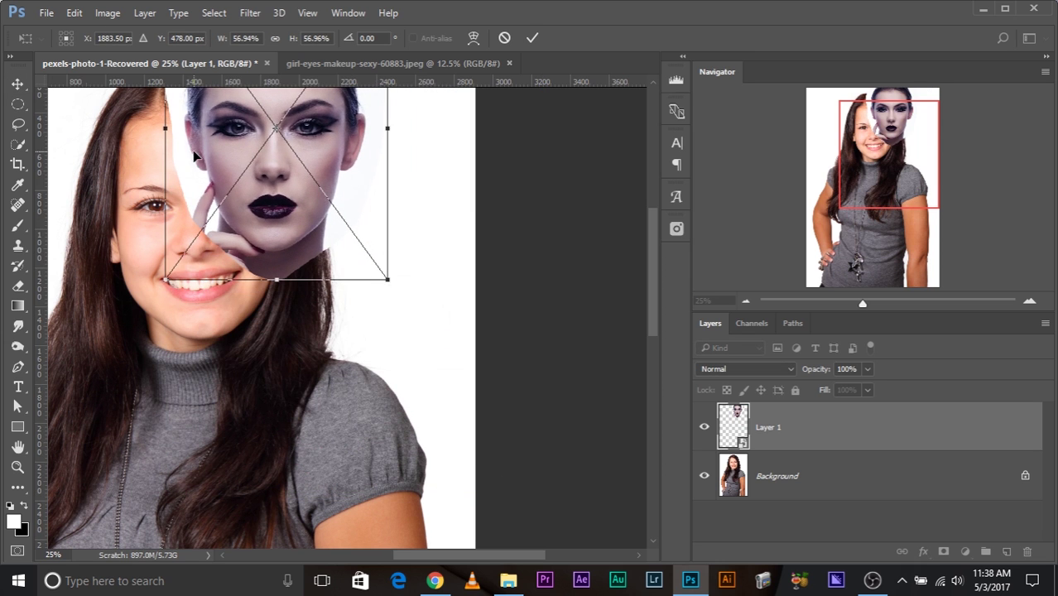
drag(267, 190, 375, 266)
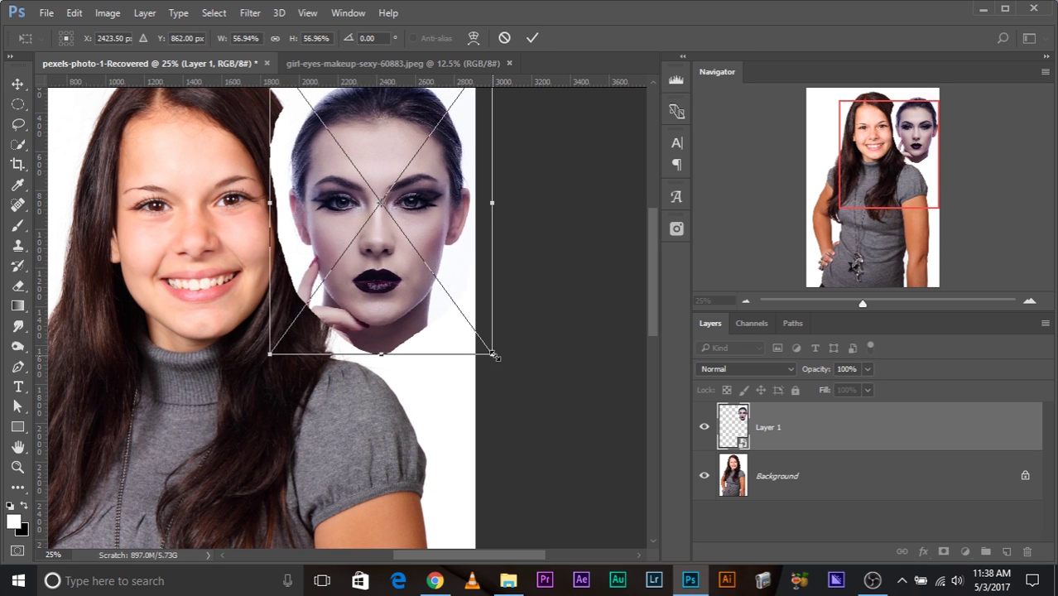
drag(494, 354, 508, 362)
key(Return)
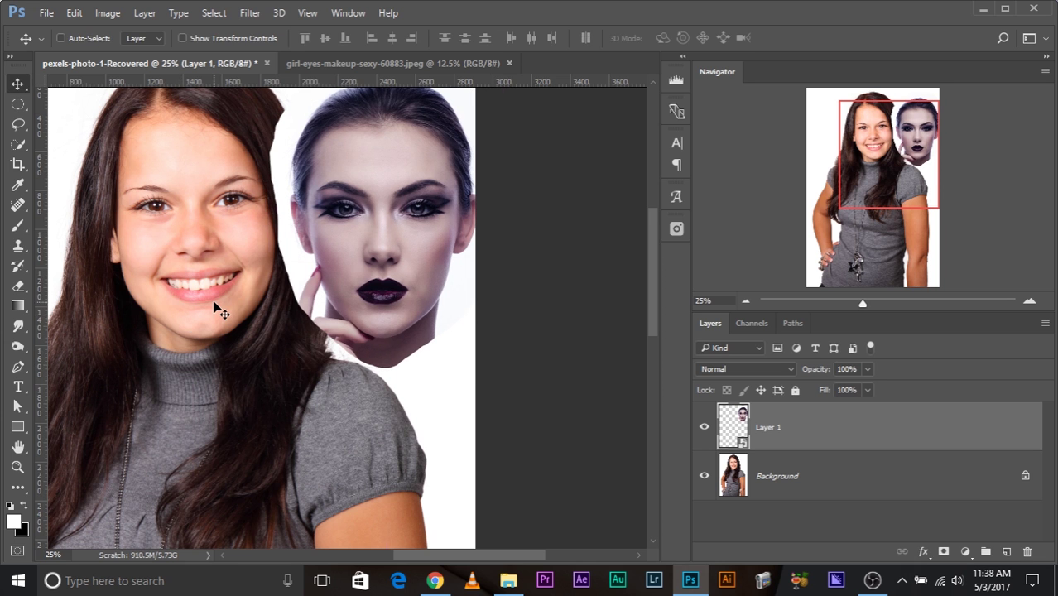
key(ctrl+plus)
scroll(331, 295, up, 3)
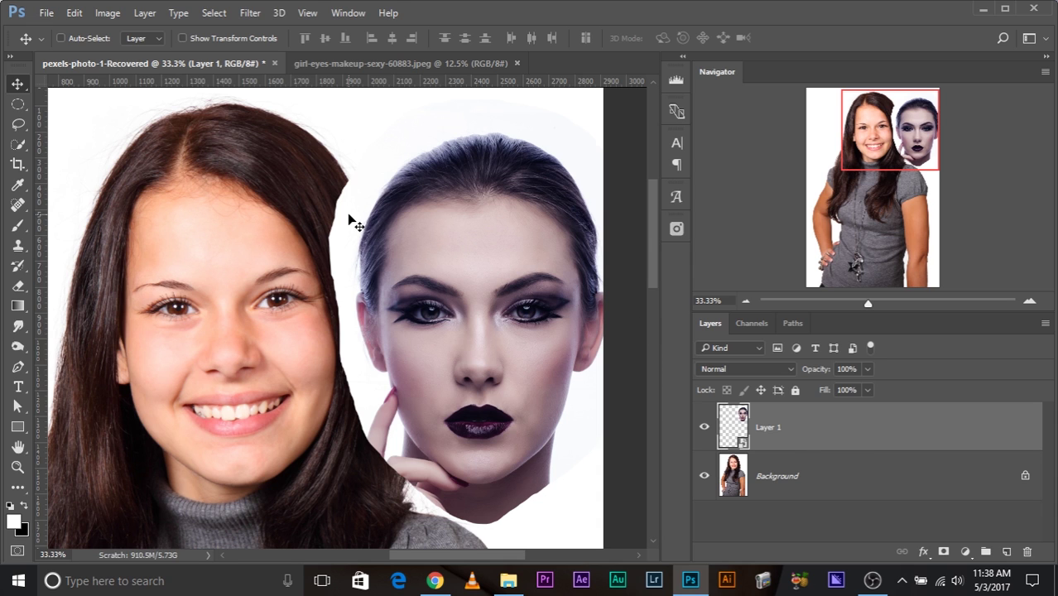
click(798, 494)
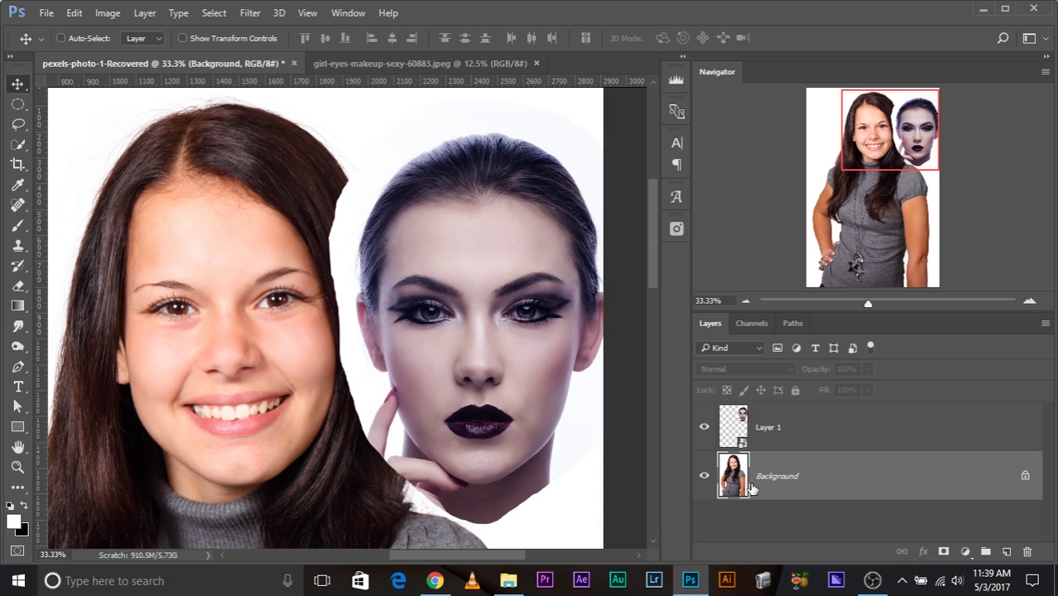
Step: Copy a lassoed patch of the first woman's forehead to Layer 2 and load it as a selection
click(18, 124)
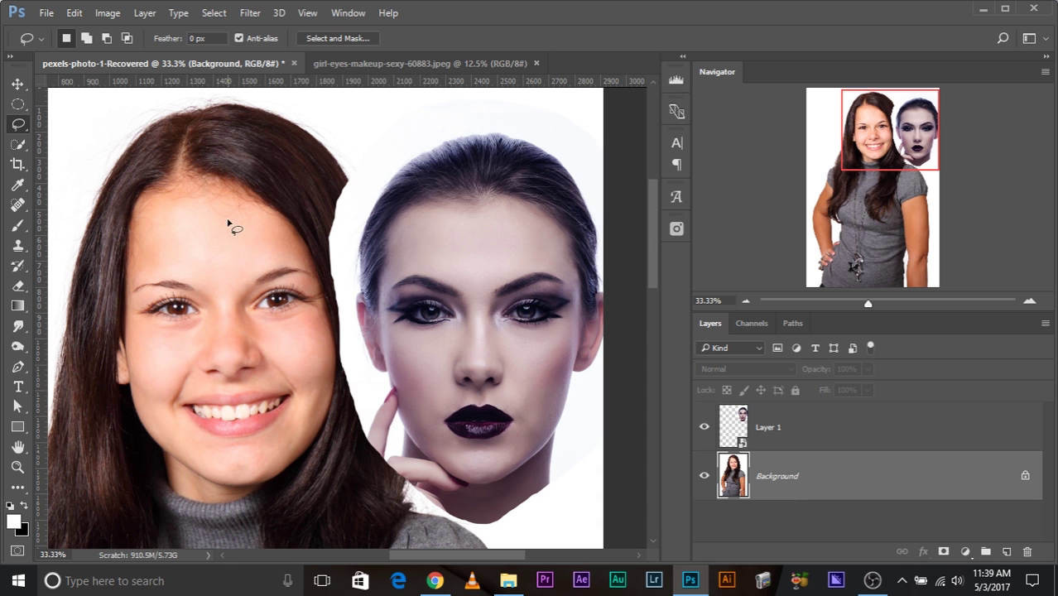
mouse_move(203, 208)
mouse_down()
mouse_move(149, 223)
mouse_move(140, 262)
mouse_move(150, 273)
mouse_move(215, 281)
mouse_move(290, 255)
mouse_move(285, 234)
mouse_move(206, 207)
mouse_up()
key(ctrl+j)
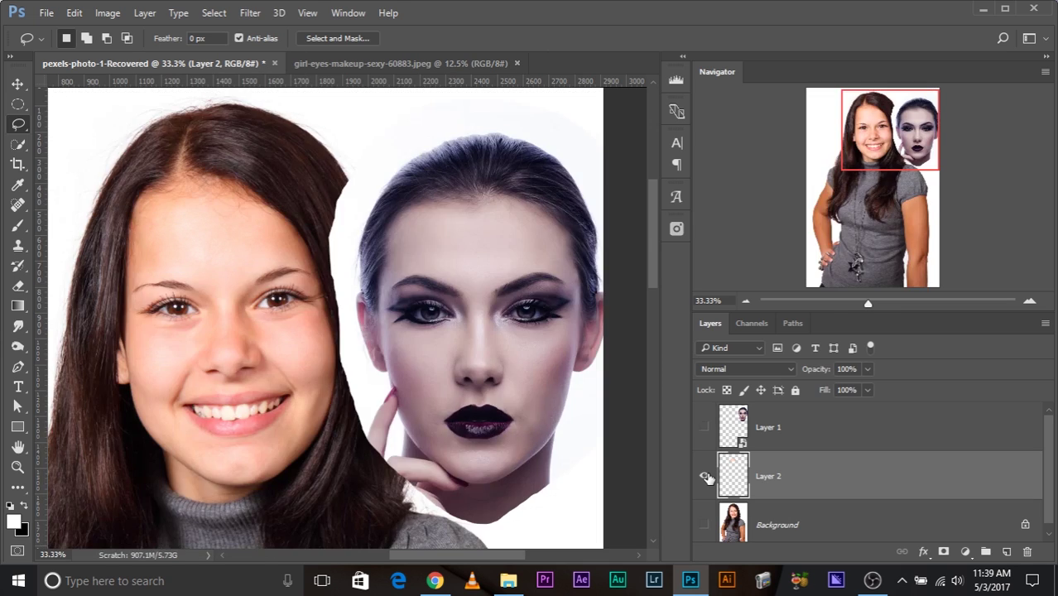
alt+click(704, 477)
ctrl+click(721, 460)
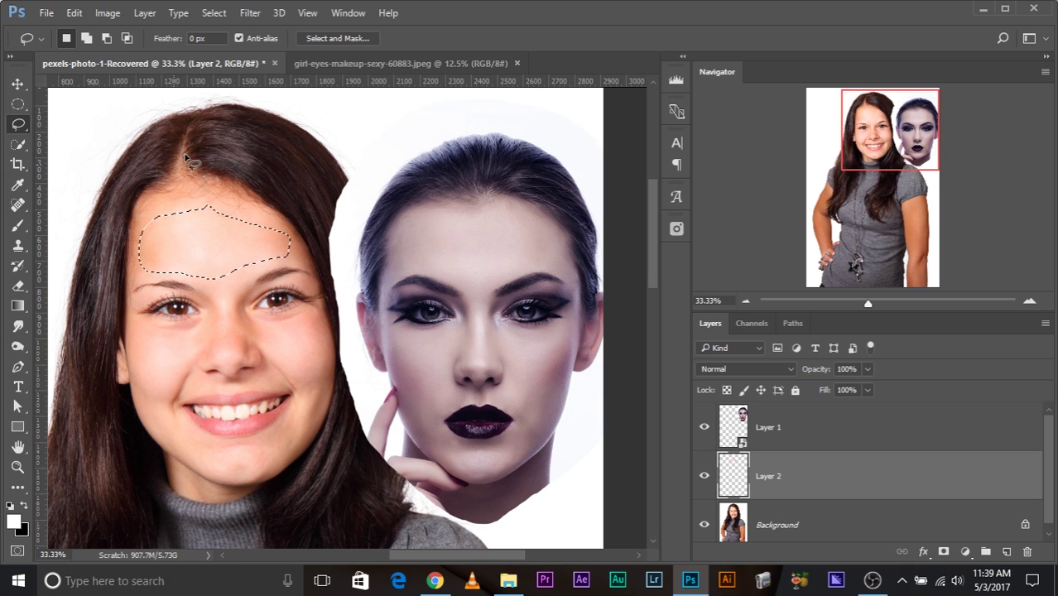
Step: Fill the forehead patch with its average skin tone using Filter > Blur > Average
click(250, 12)
mouse_move(348, 187)
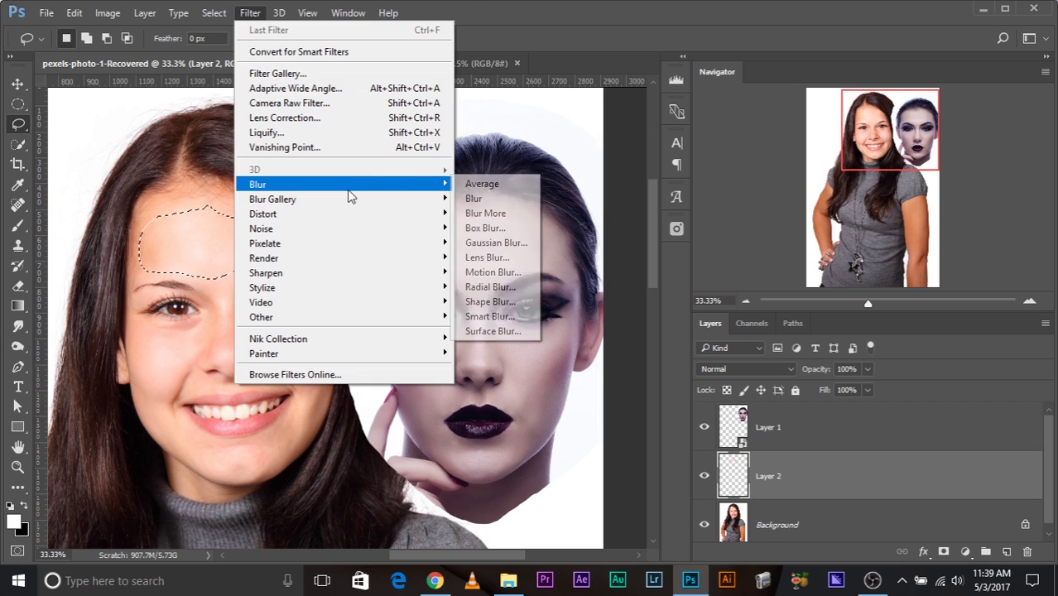
click(482, 184)
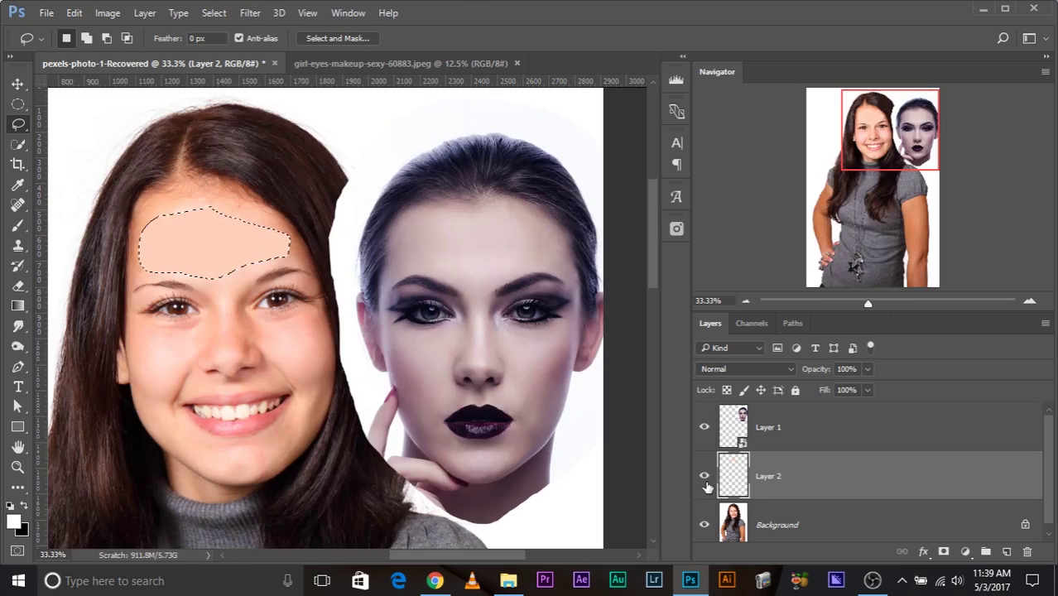
alt+click(707, 488)
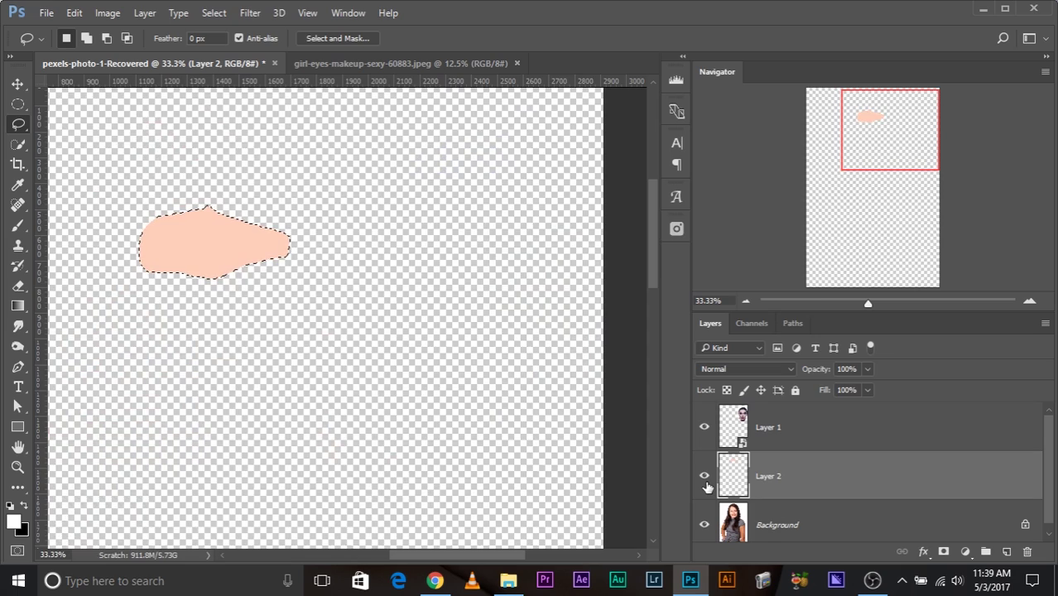
alt+click(708, 488)
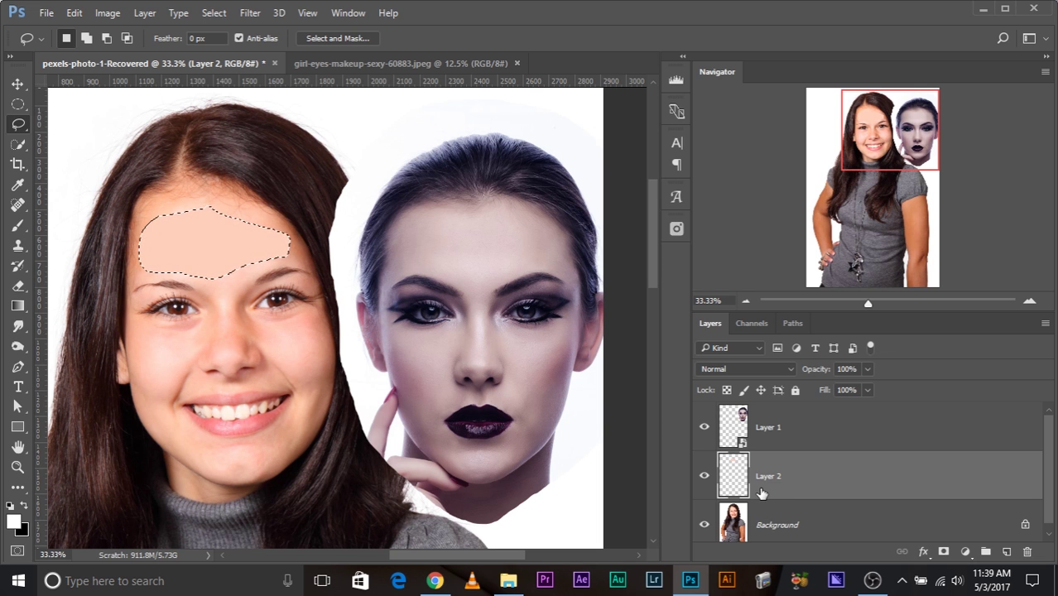
alt+click(703, 475)
alt+click(703, 476)
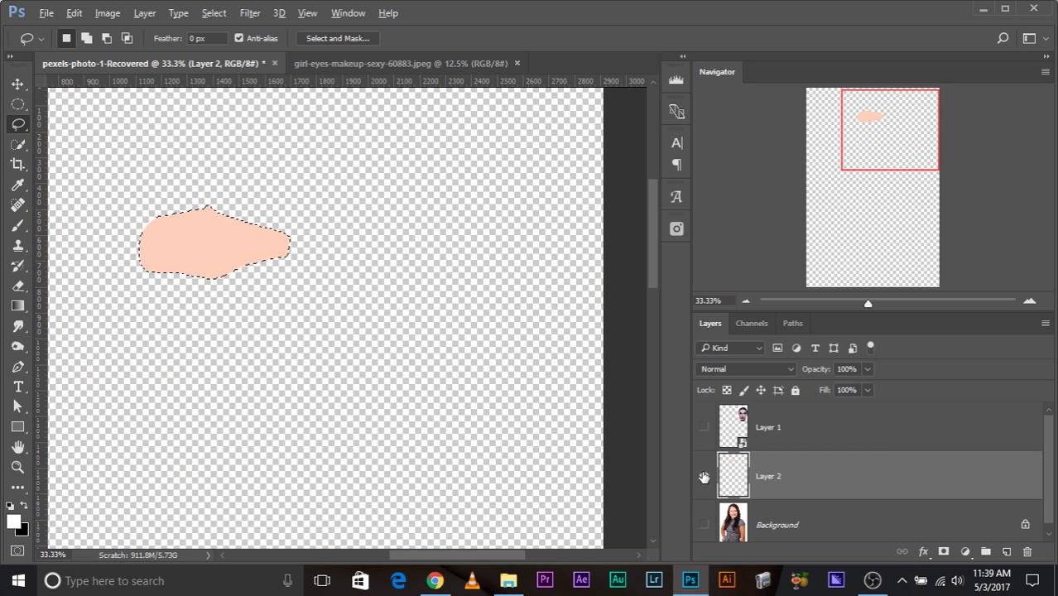
alt+click(703, 476)
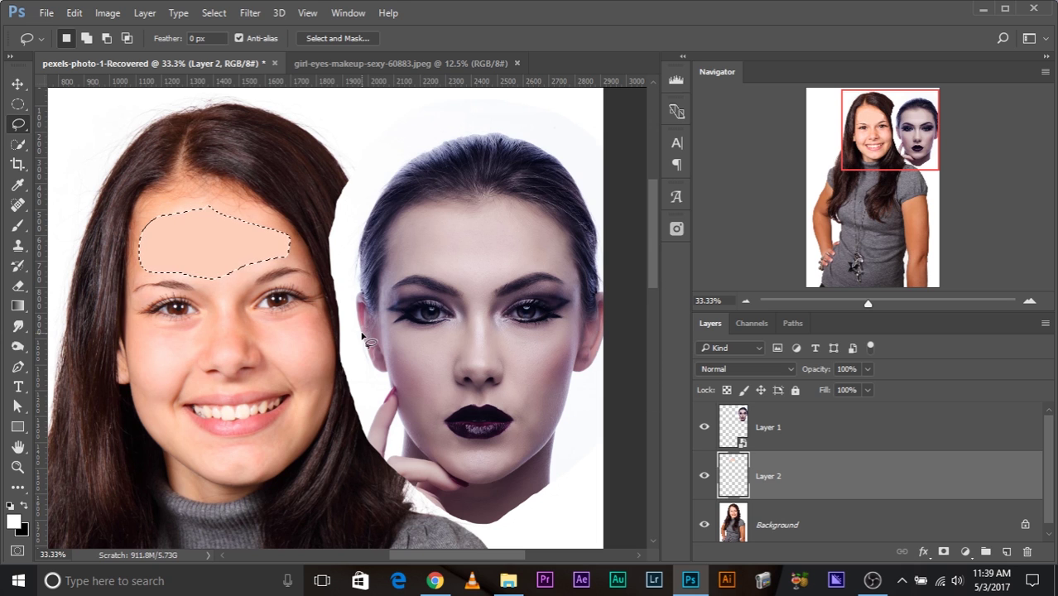
Step: Copy a lassoed patch of the made-up woman's forehead from Layer 1 onto a new Layer 3
click(804, 436)
click(17, 124)
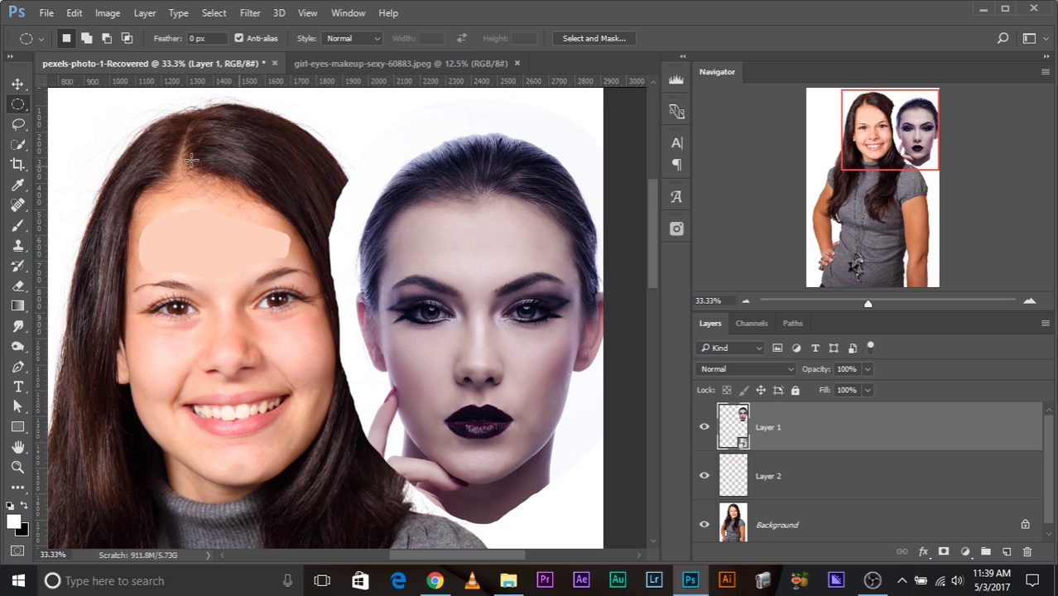
mouse_move(508, 220)
mouse_down()
mouse_move(426, 223)
mouse_move(402, 238)
mouse_move(401, 261)
mouse_move(460, 278)
mouse_move(513, 271)
mouse_up()
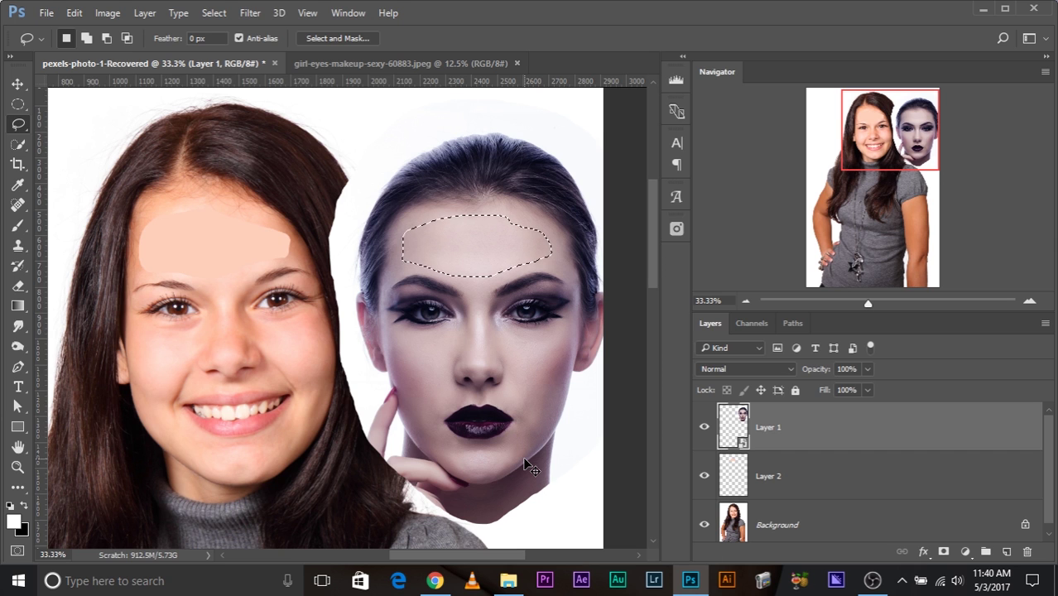
key(ctrl+shift+alt+n)
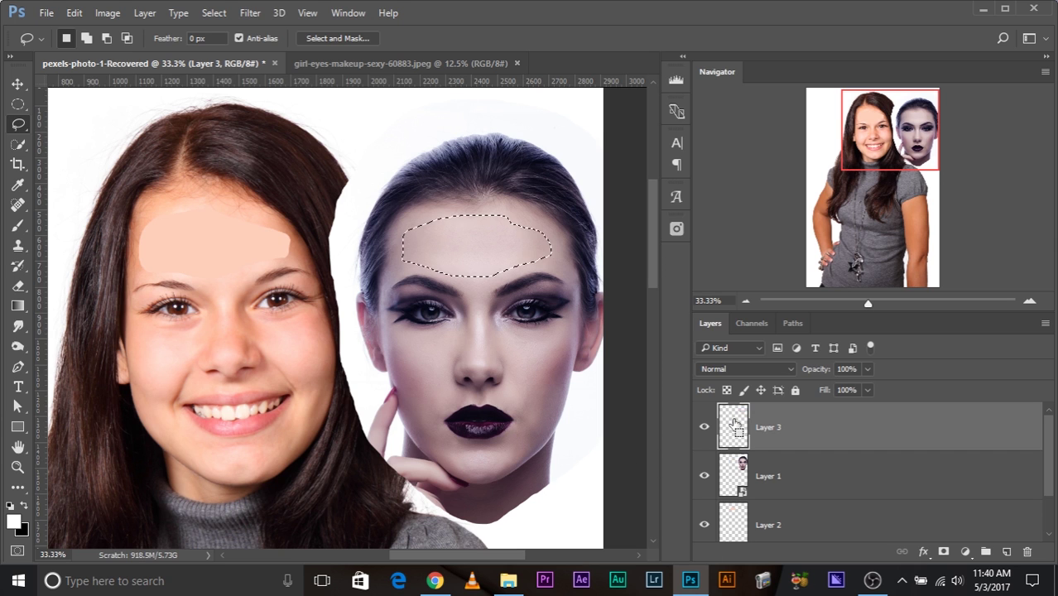
Step: Average-blur the Layer 3 patch to a flat tone and hide Layer 1 and Background
click(249, 14)
mouse_move(368, 185)
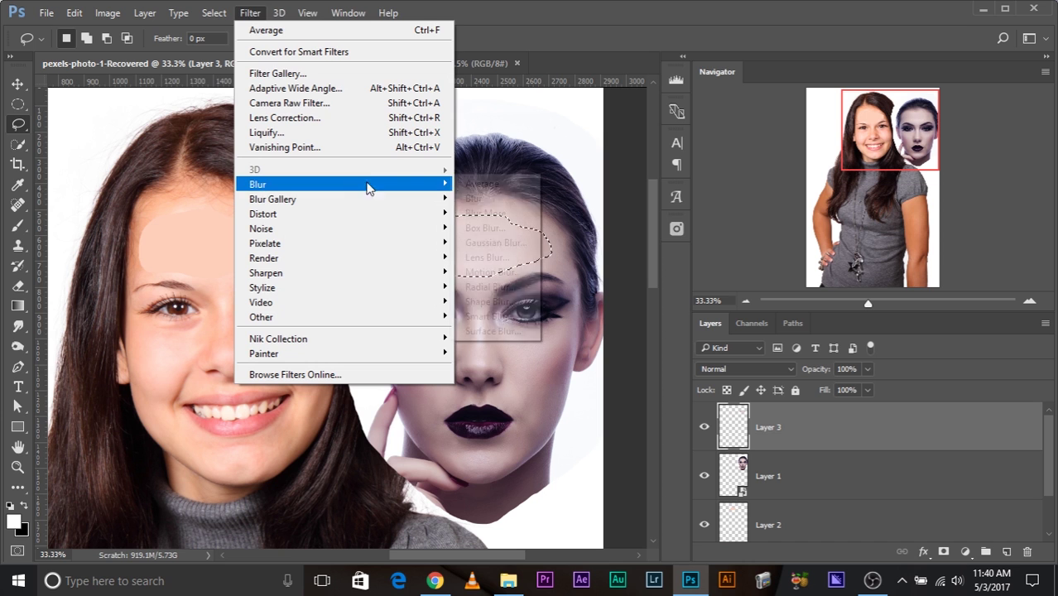
click(480, 184)
click(703, 476)
scroll(699, 481, down, 1)
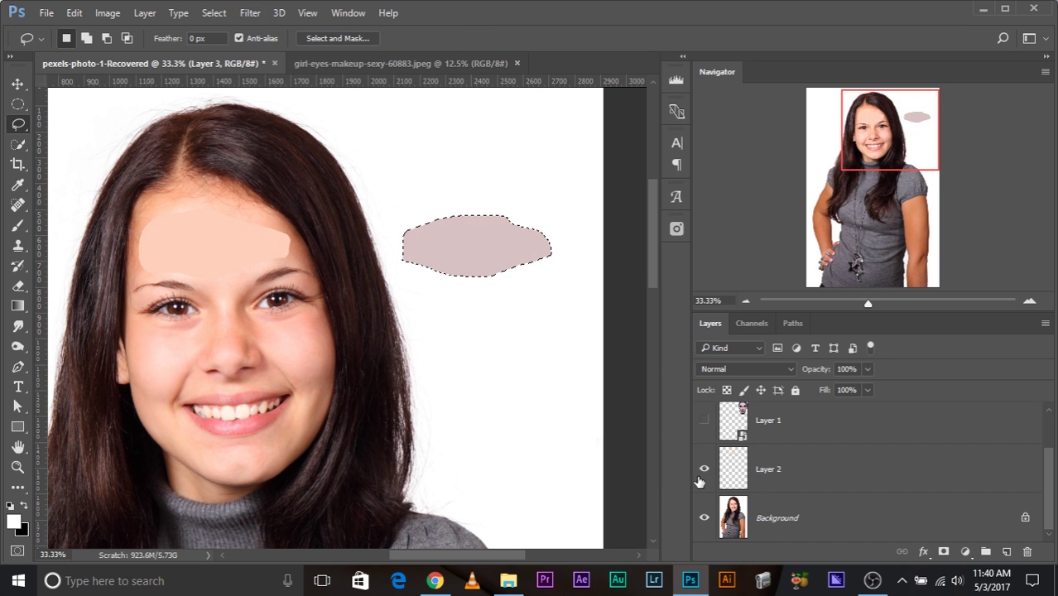
click(704, 518)
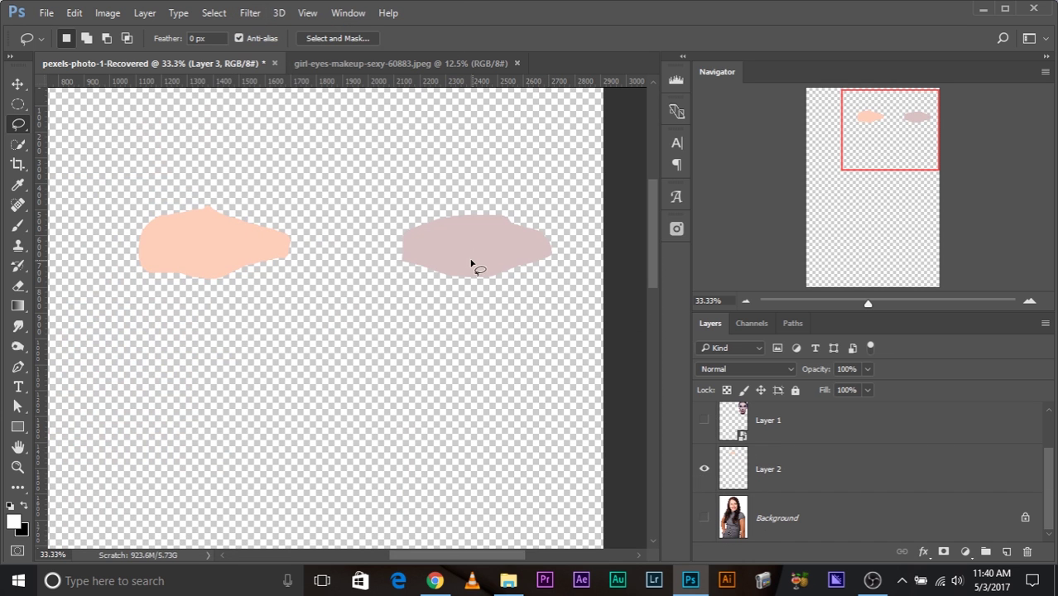
scroll(886, 489, up, 1)
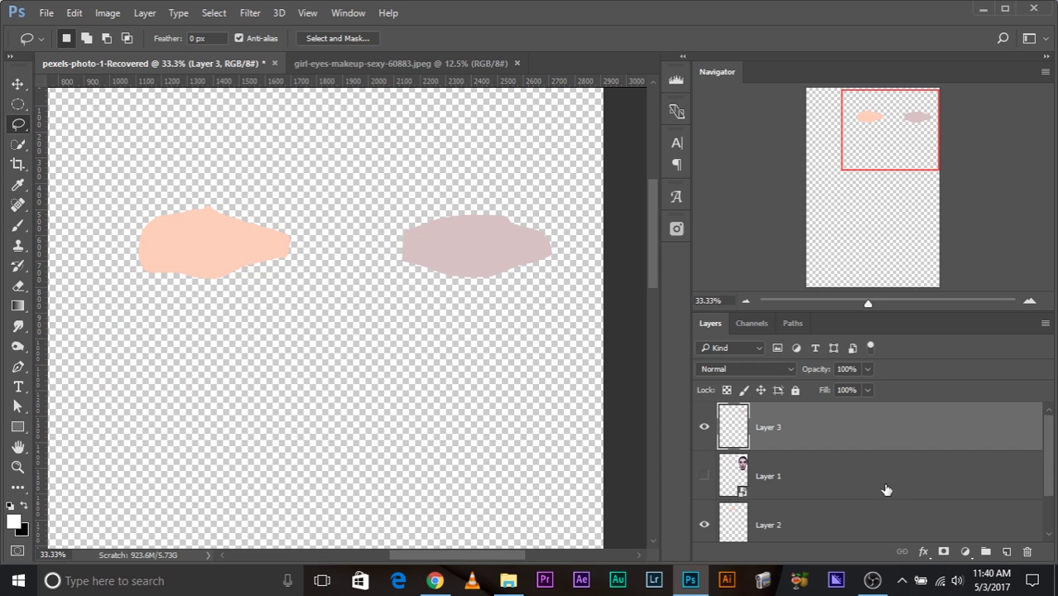
Step: Add a Curves adjustment layer and dock its properties panel above the layers with a larger graph
click(964, 551)
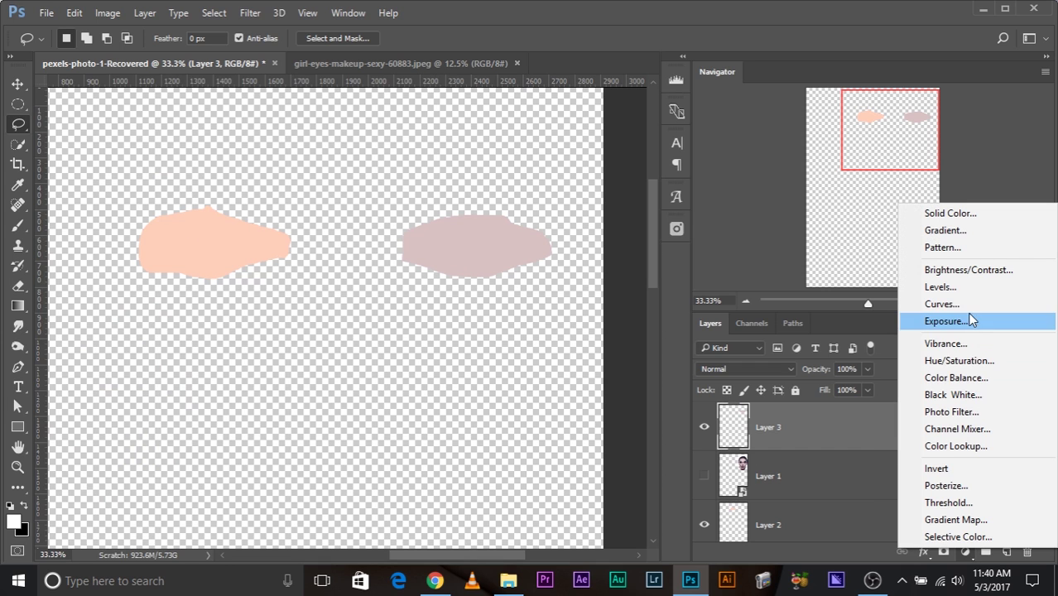
click(858, 521)
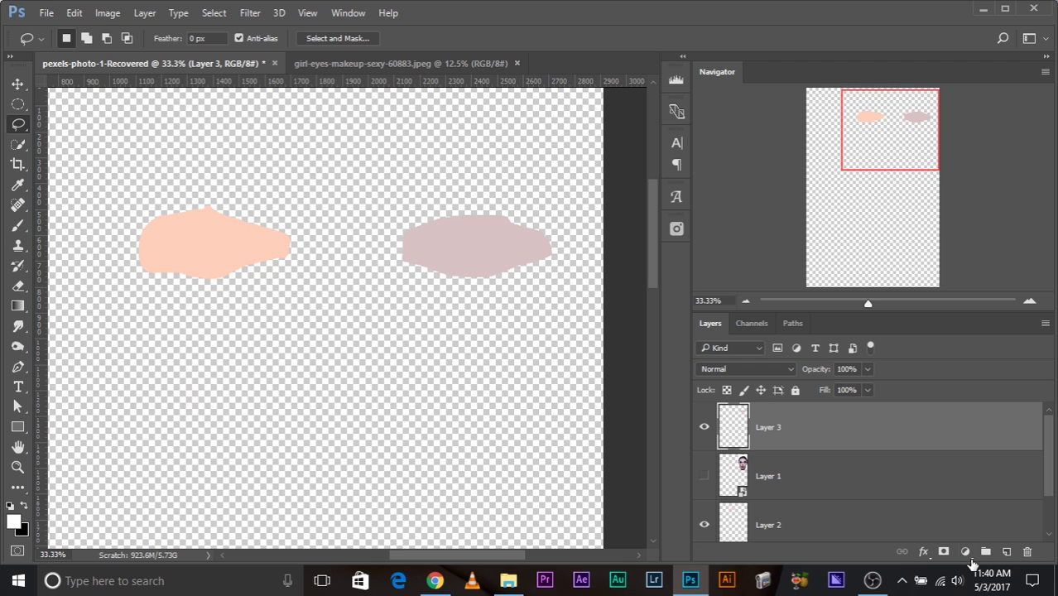
click(965, 552)
click(924, 308)
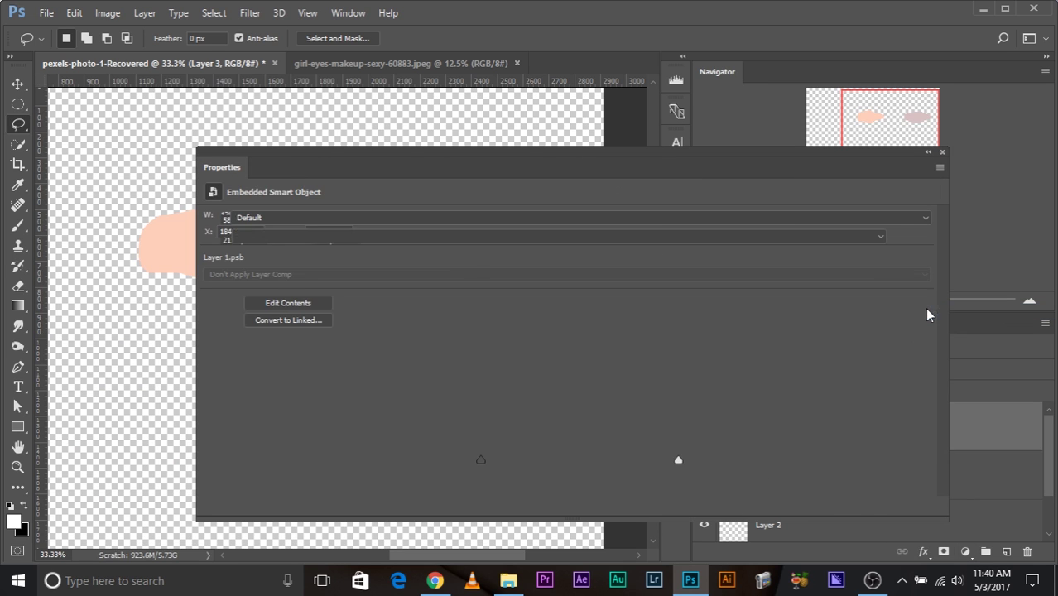
drag(946, 218, 380, 194)
drag(294, 166, 749, 78)
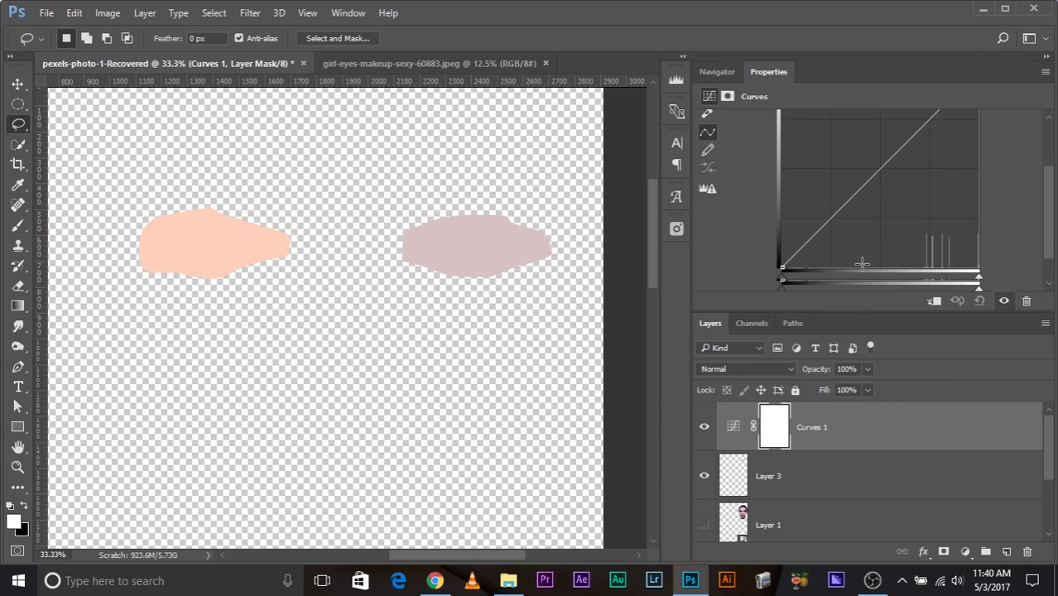
drag(828, 310, 829, 384)
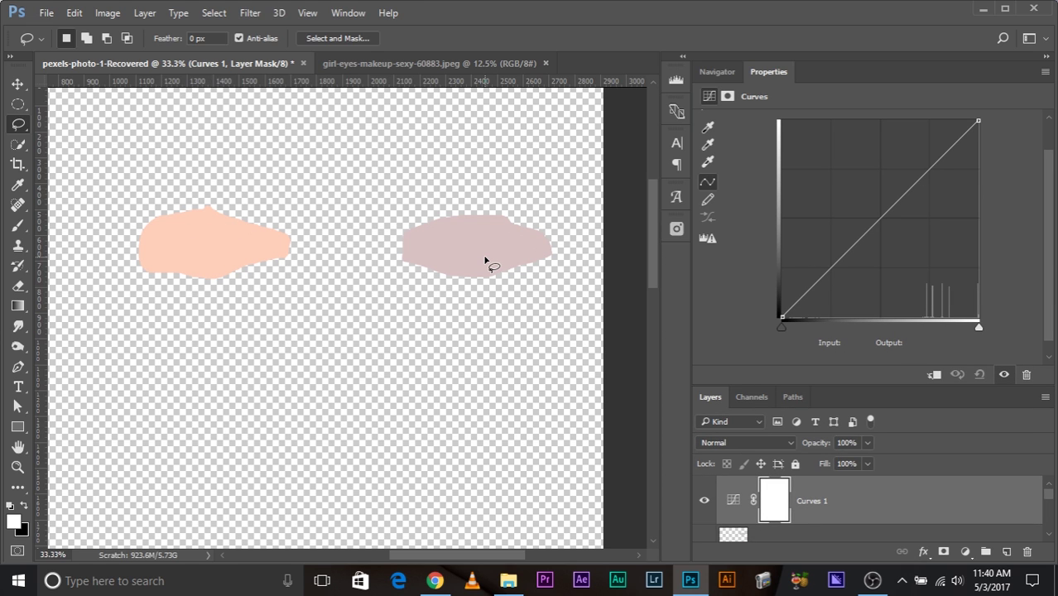
Step: Place a colour sampler on the peach skin patch, reading RGB 253/207/187
scroll(782, 229, up, 2)
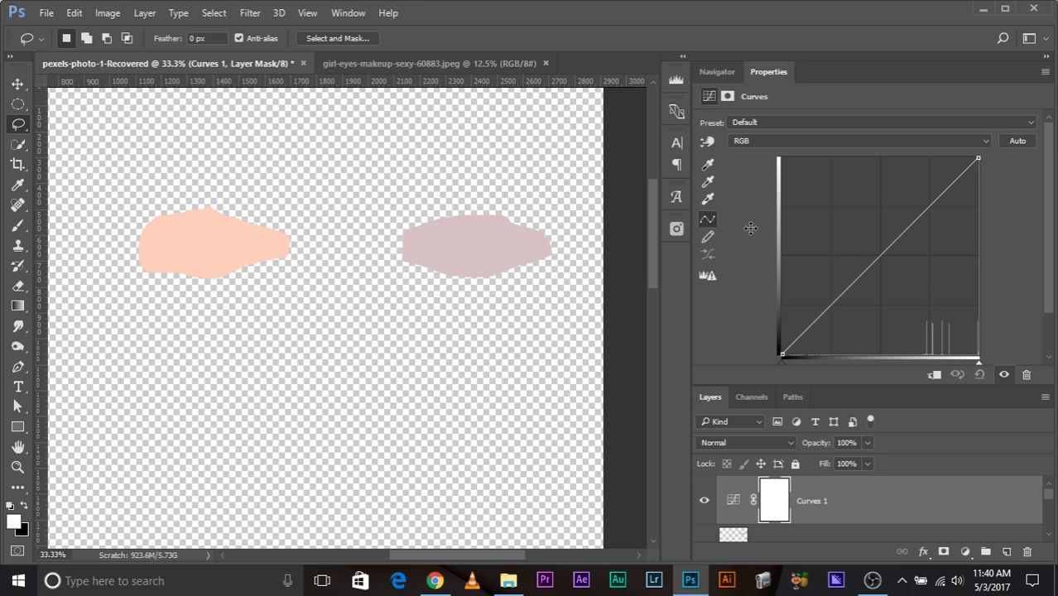
click(707, 145)
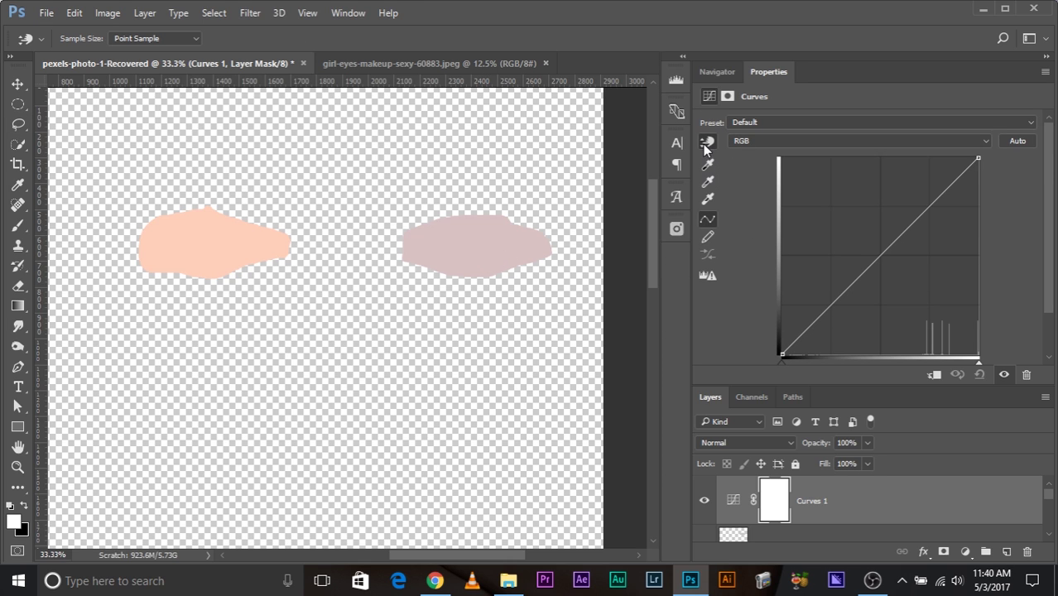
shift+click(205, 244)
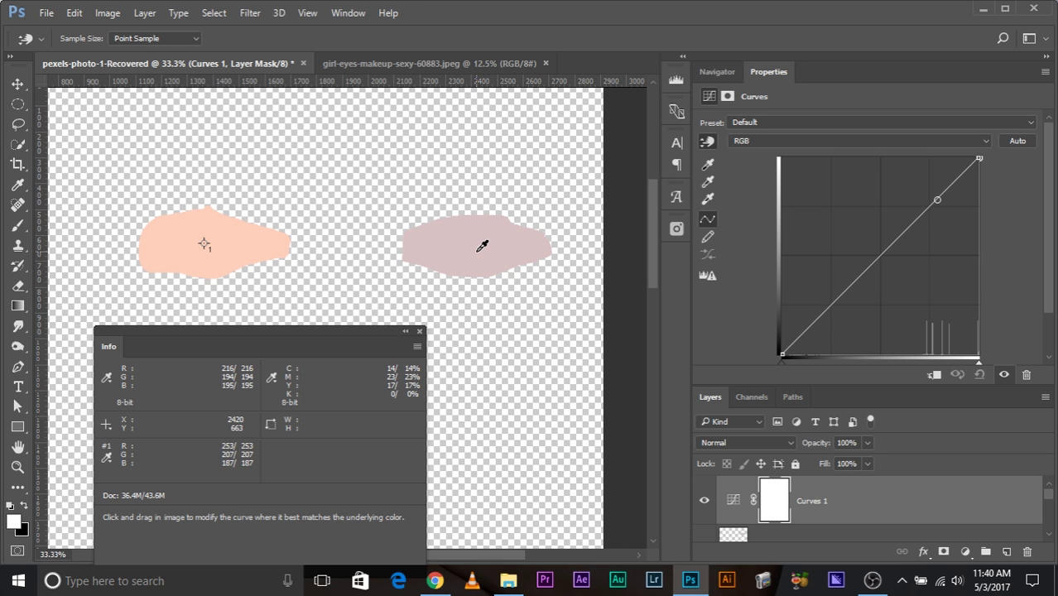
Step: Sample the mauve patch onto the curves and switch the Curves channel to Red
key(ctrl+shift)
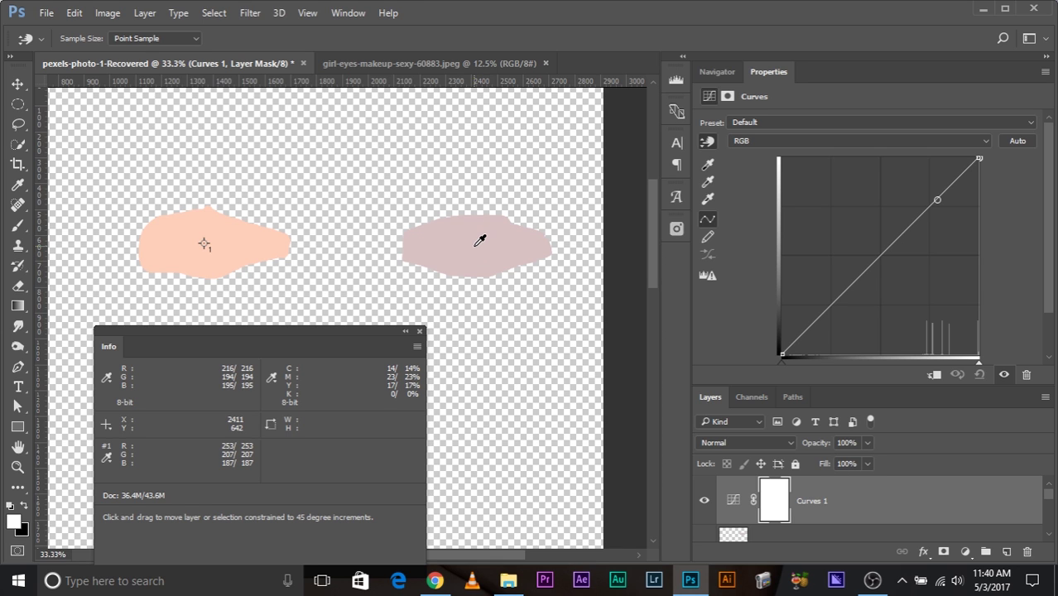
ctrl+shift+click(475, 245)
click(764, 142)
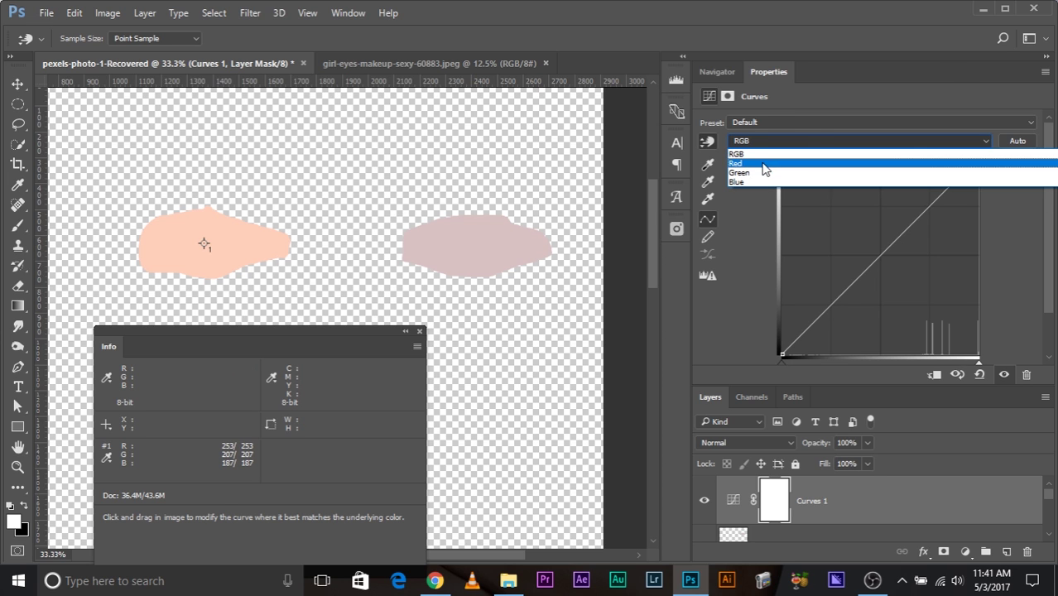
click(762, 160)
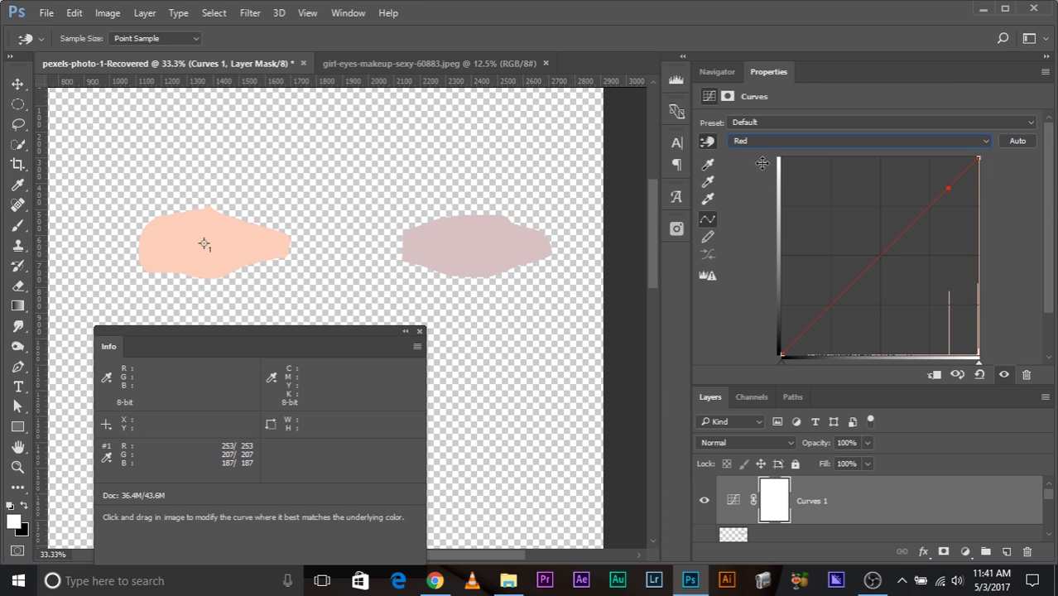
click(856, 148)
click(816, 179)
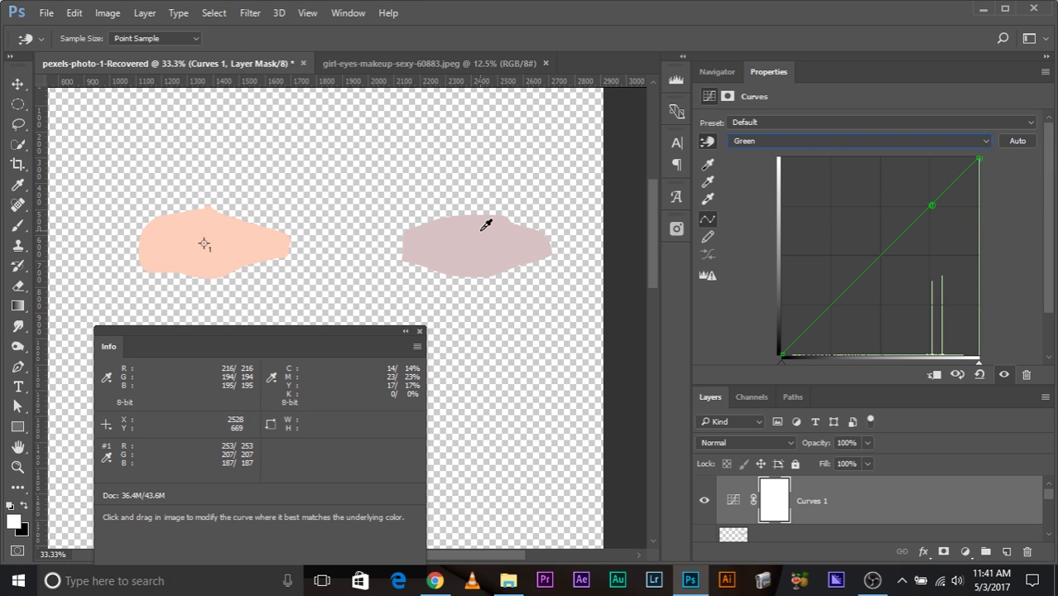
click(762, 141)
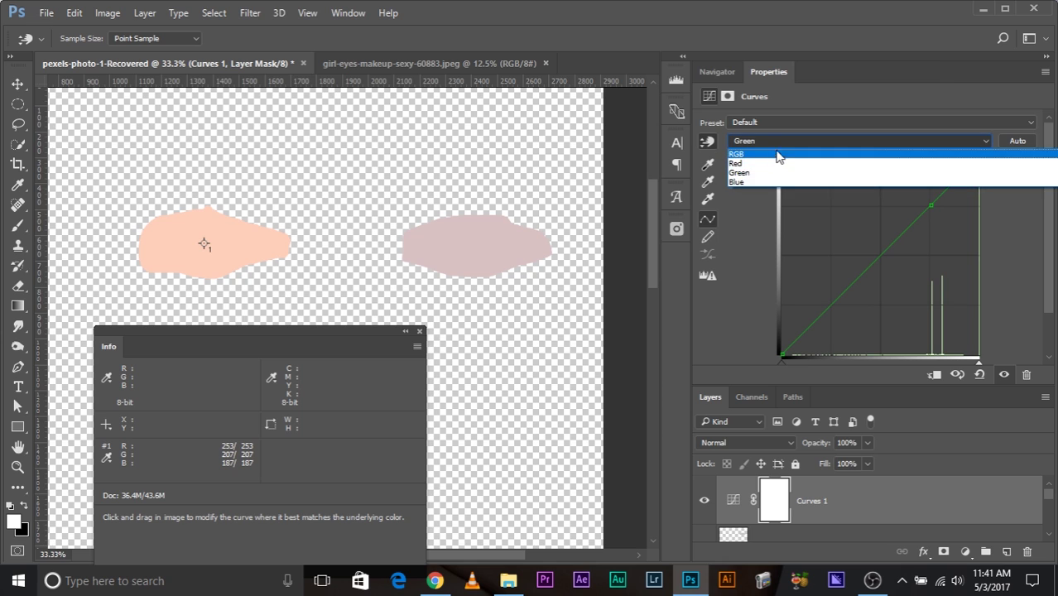
click(770, 160)
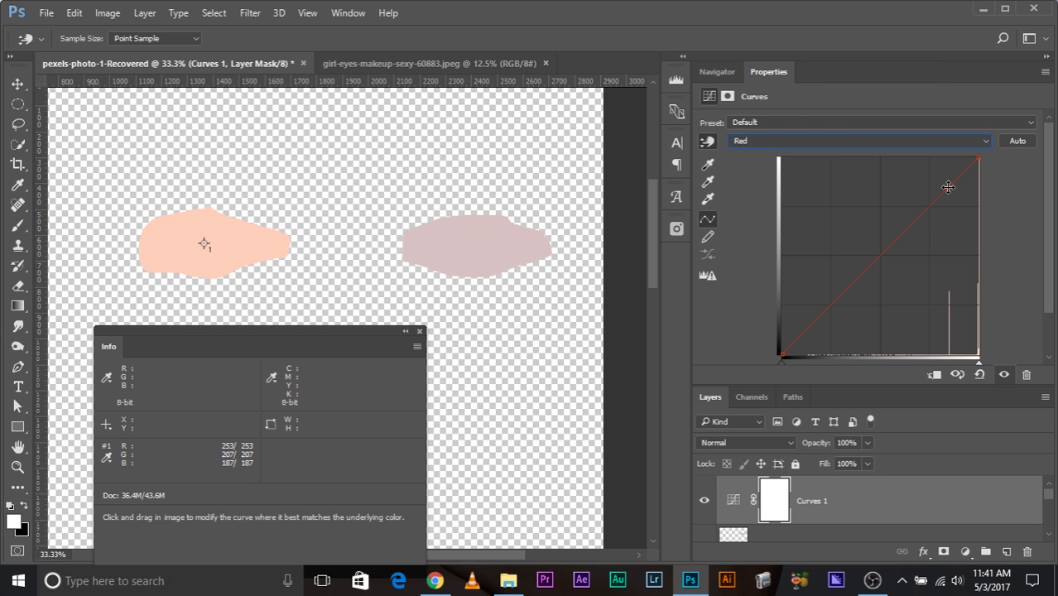
Step: Set the sampled red curve point's output to 255, turning the mauve patch pink
click(948, 187)
scroll(996, 272, down, 2)
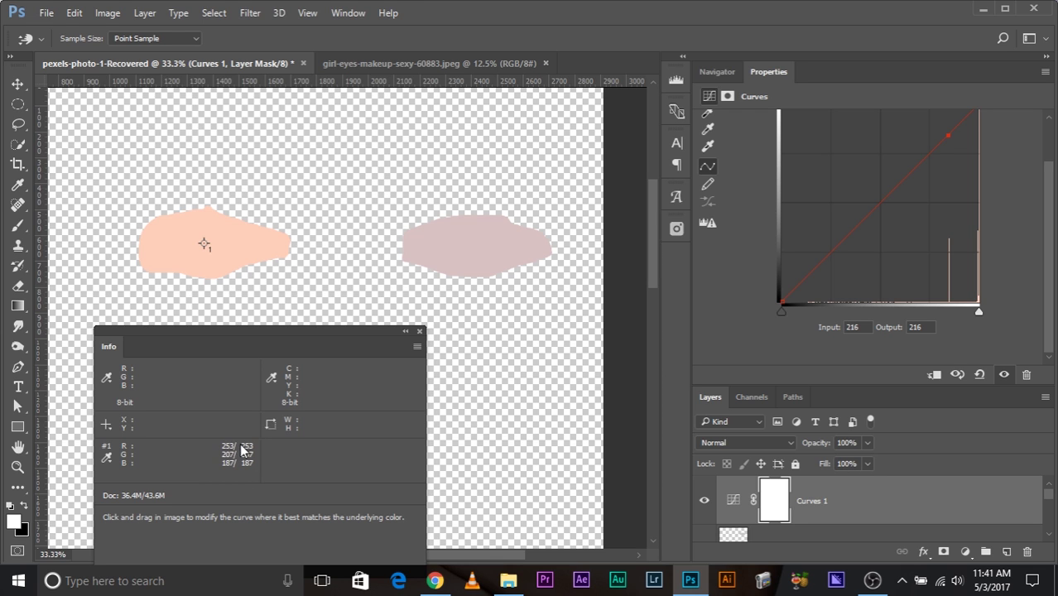
click(917, 327)
text(2)
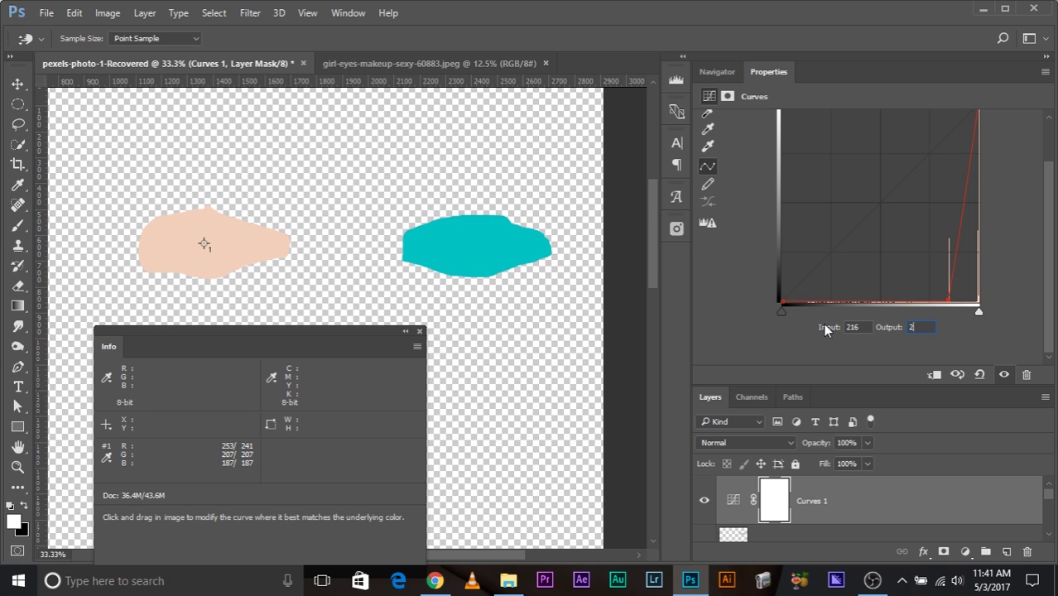
text(55)
scroll(844, 267, up, 2)
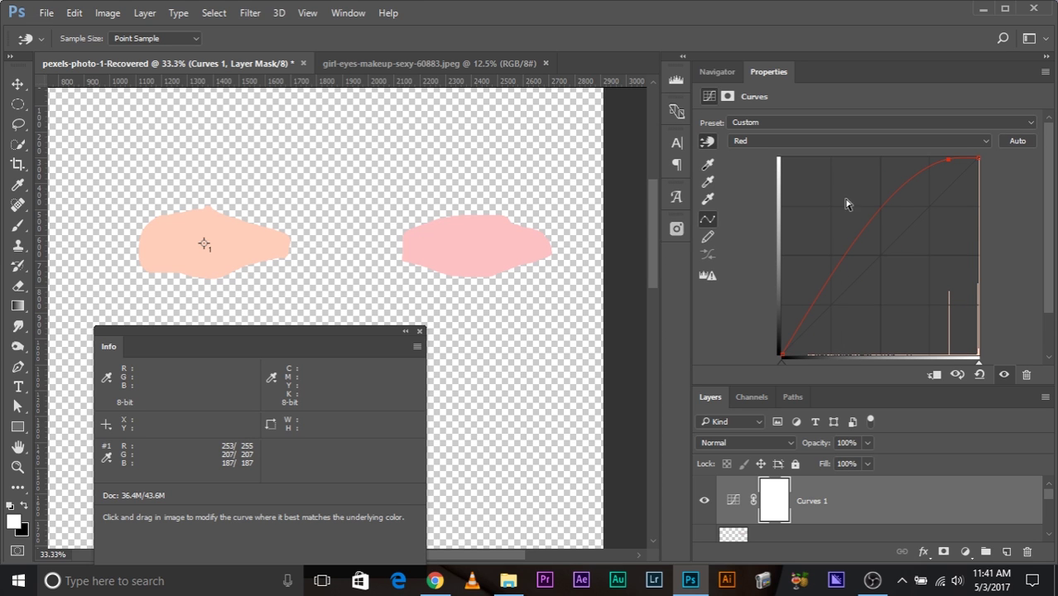
Step: Lift the Green channel curve point's output to 207
click(826, 143)
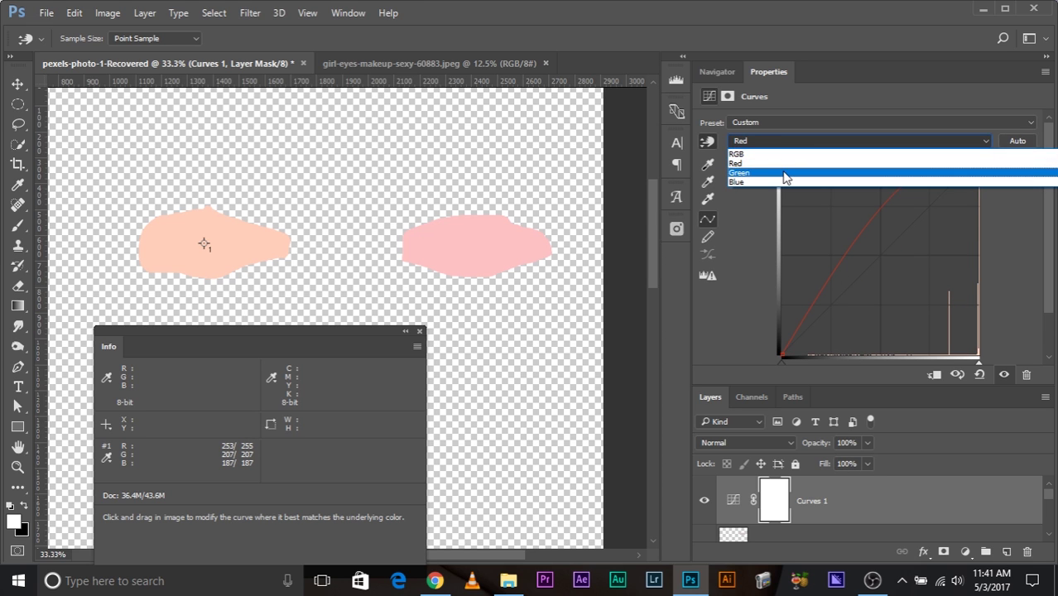
click(803, 170)
scroll(820, 277, down, 1)
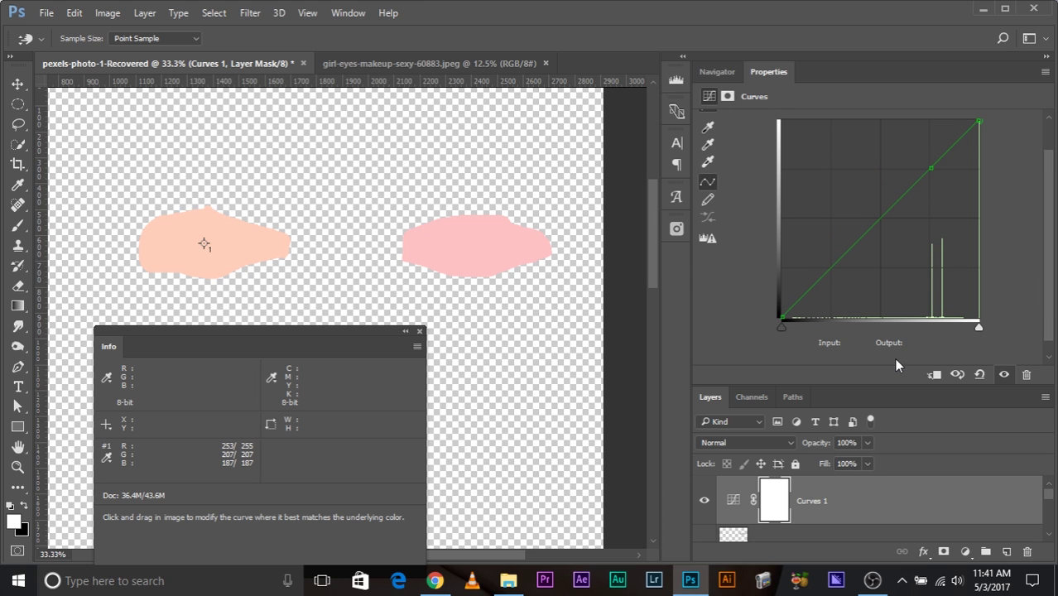
scroll(873, 359, up, 2)
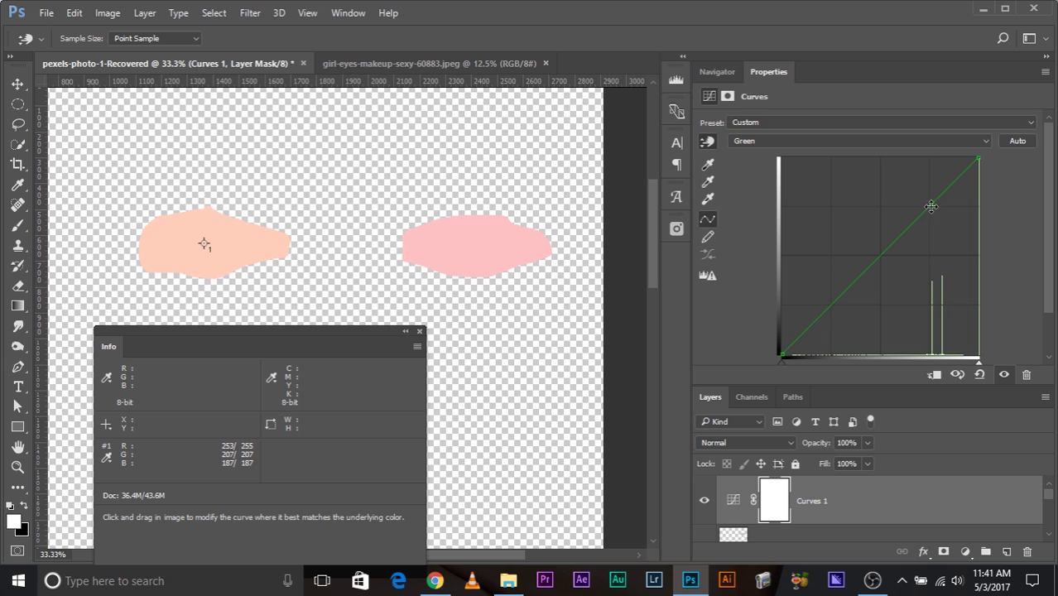
scroll(917, 351, down, 1)
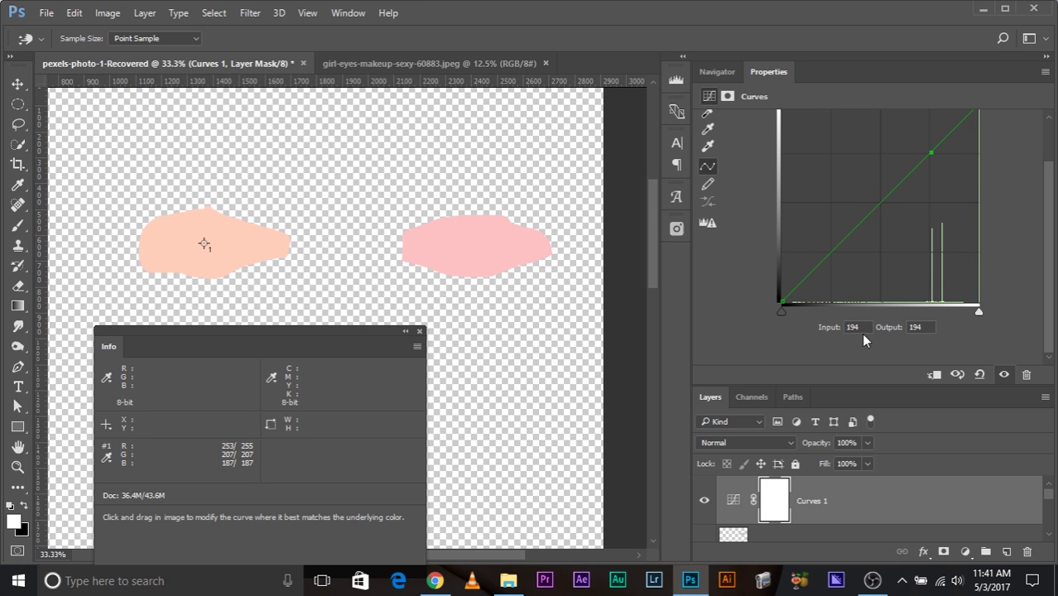
click(929, 328)
text(207)
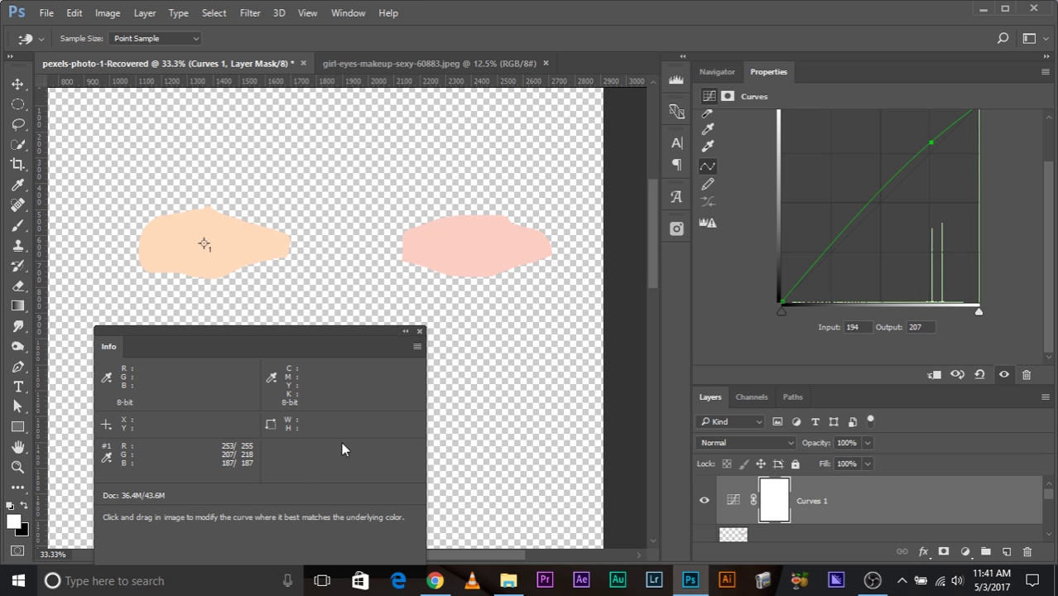
scroll(497, 381, up, 1)
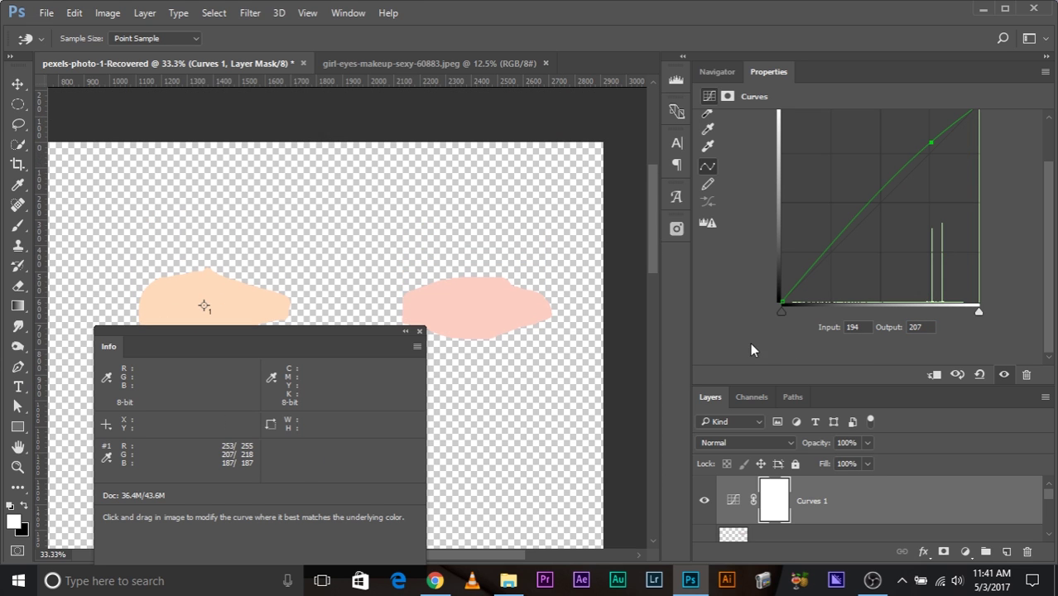
scroll(1021, 244, up, 1)
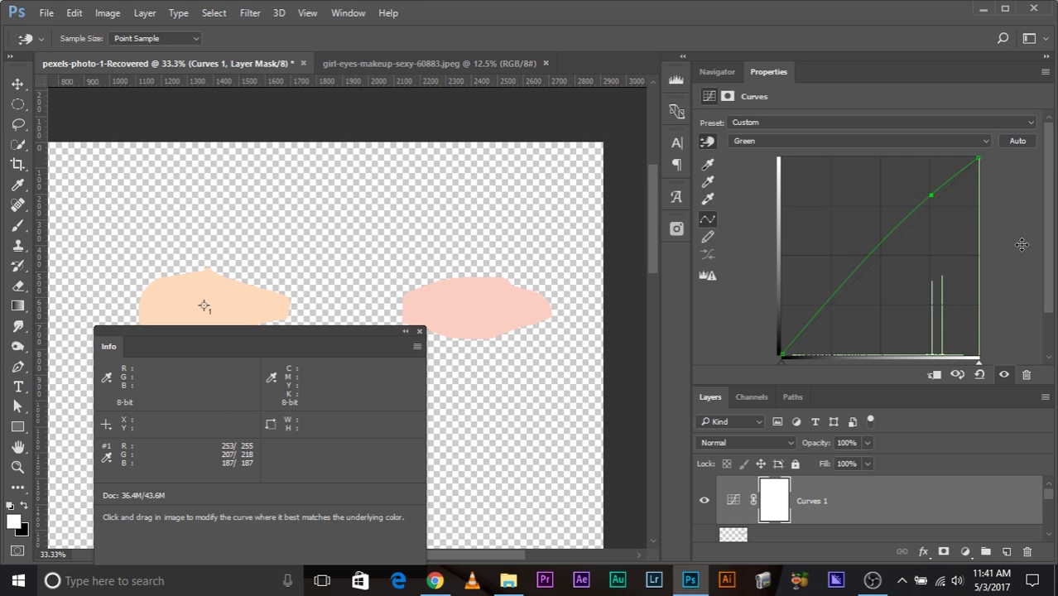
Step: Lower the Blue channel curve point's output to 187
click(857, 143)
click(861, 176)
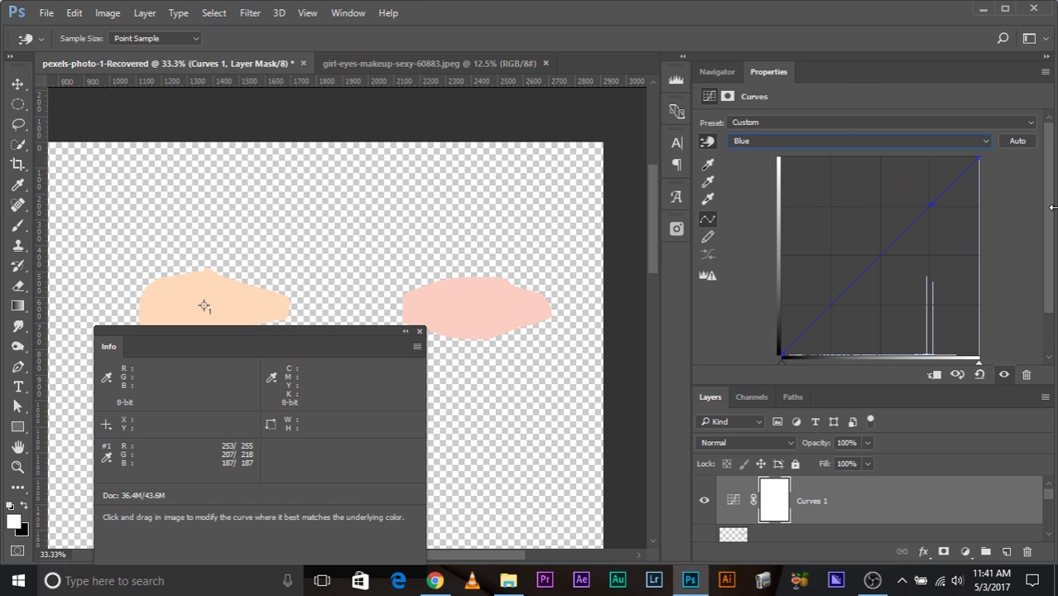
scroll(1051, 214, down, 1)
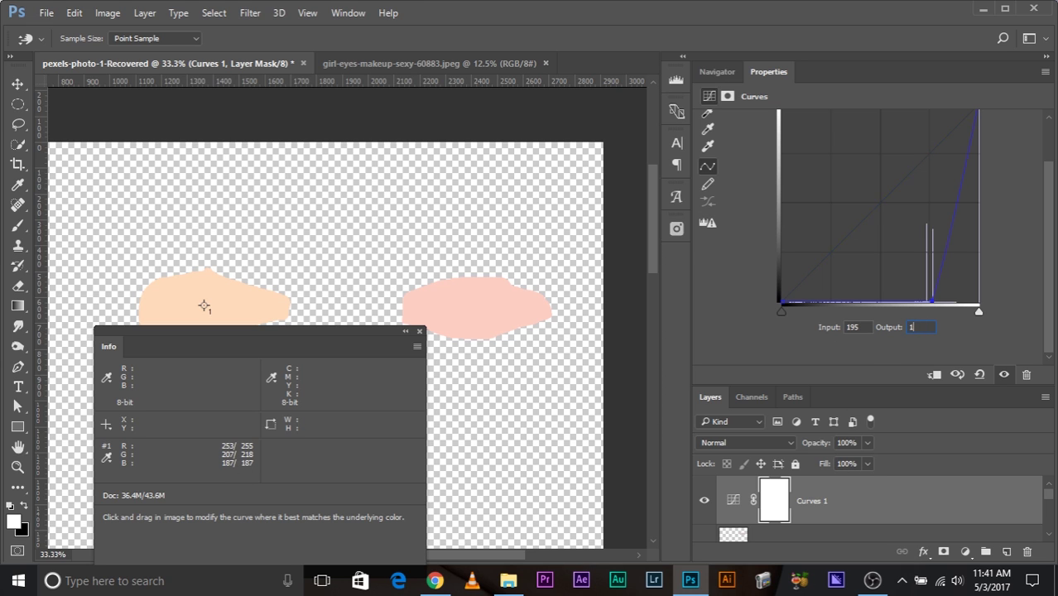
text(87)
Step: Close the Info readout and put Curves 1 back at the top of the layer stack
click(422, 331)
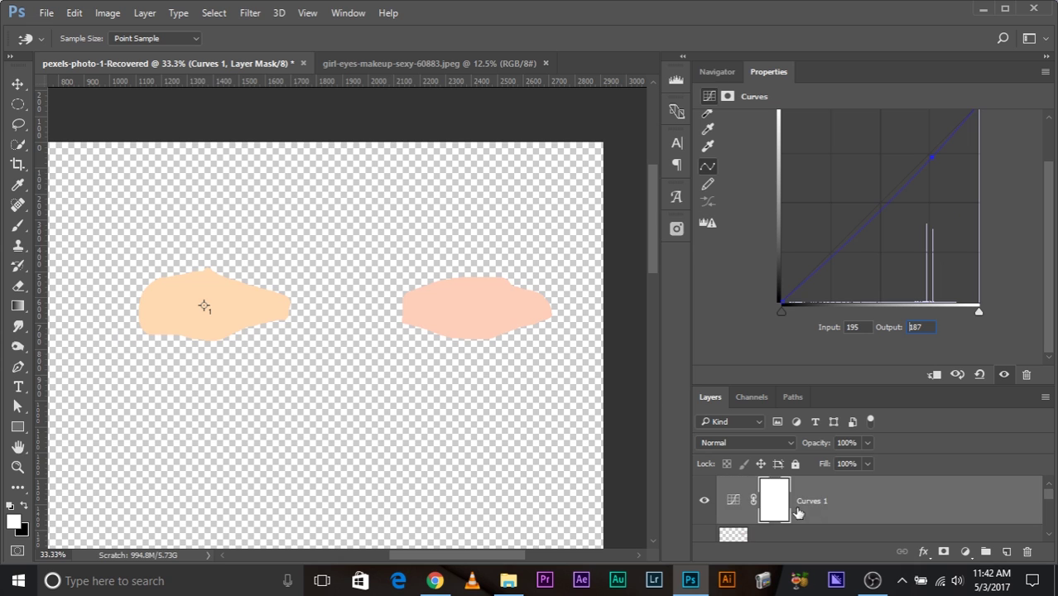
scroll(728, 503, down, 1)
scroll(732, 501, up, 1)
drag(795, 386, 795, 235)
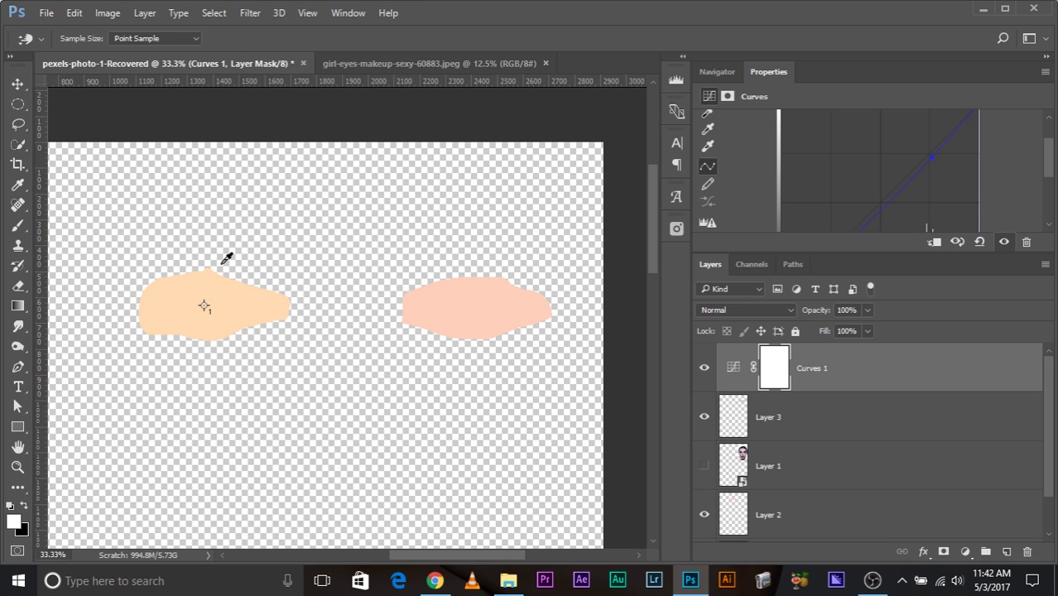
click(705, 420)
mouse_move(823, 368)
mouse_down()
mouse_move(826, 493)
mouse_move(822, 349)
mouse_up()
key(l)
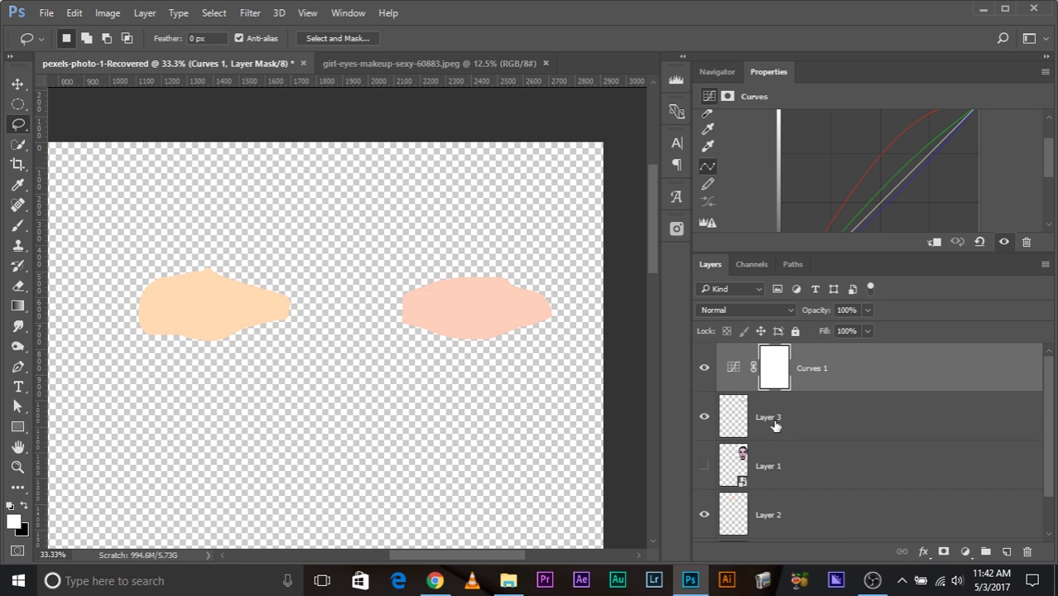
click(778, 424)
Step: Move Layer 2, the left reference patch, to the top and delete it
click(705, 422)
click(705, 424)
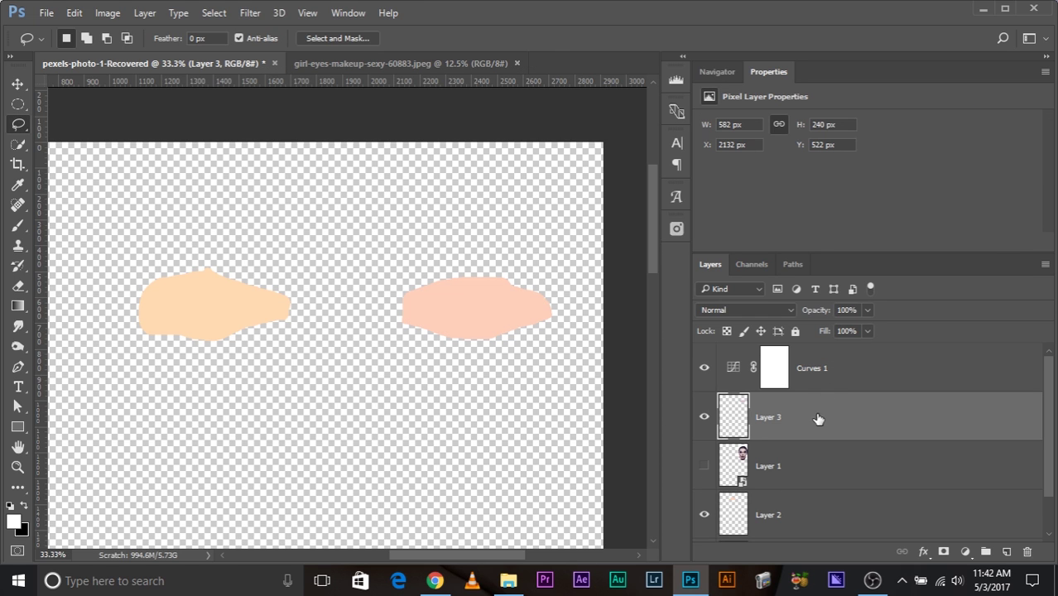
drag(814, 523, 820, 356)
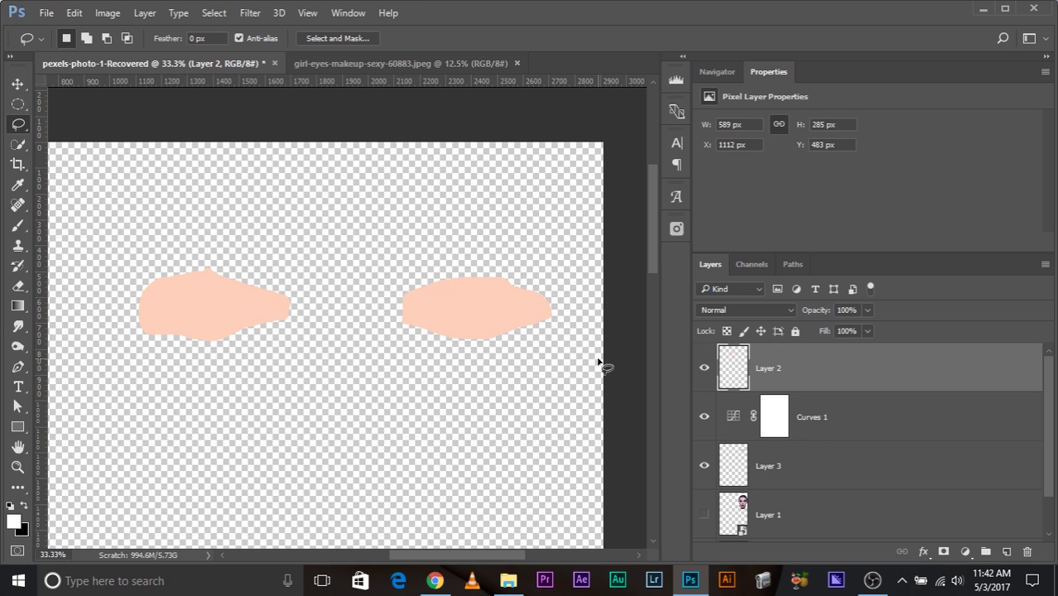
click(704, 370)
click(705, 369)
drag(925, 391, 1026, 551)
Step: Delete the leftover patch layer and clip Curves 1 to Layer 1's made-up face
drag(822, 423, 1026, 551)
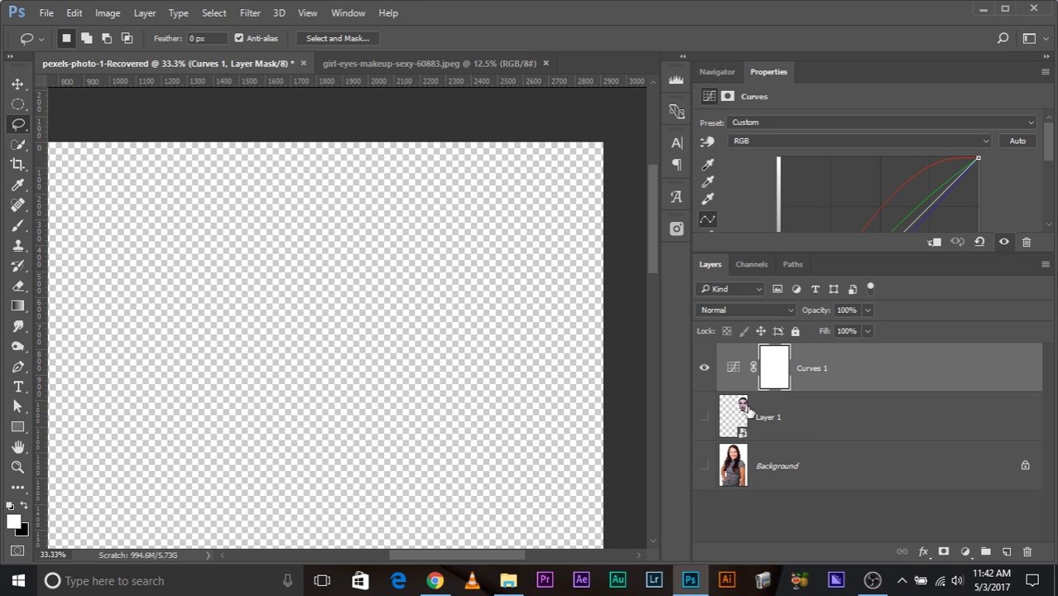
click(705, 417)
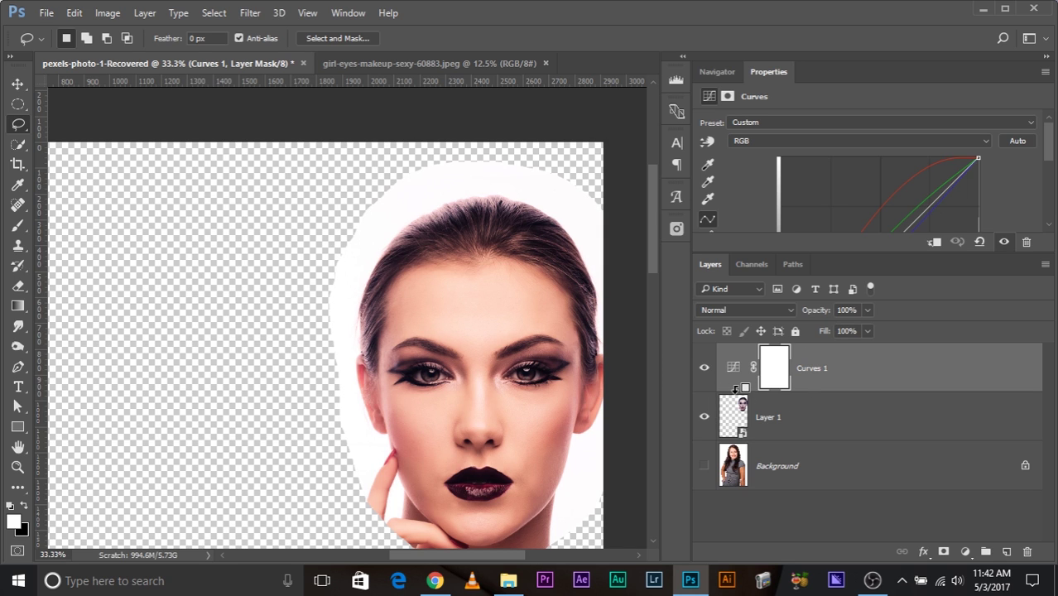
alt+click(740, 392)
click(704, 466)
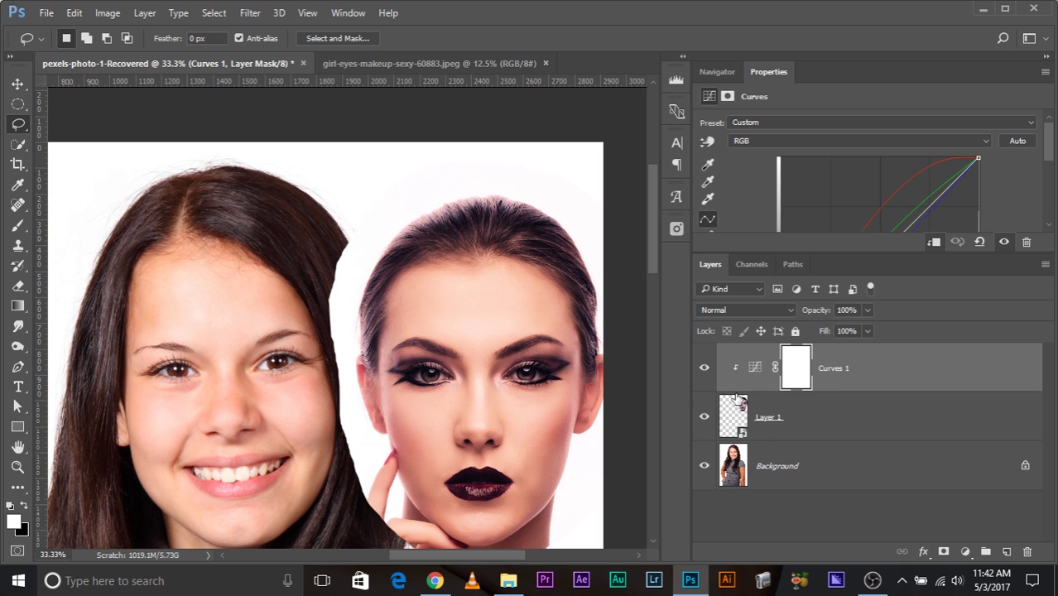
alt+click(741, 393)
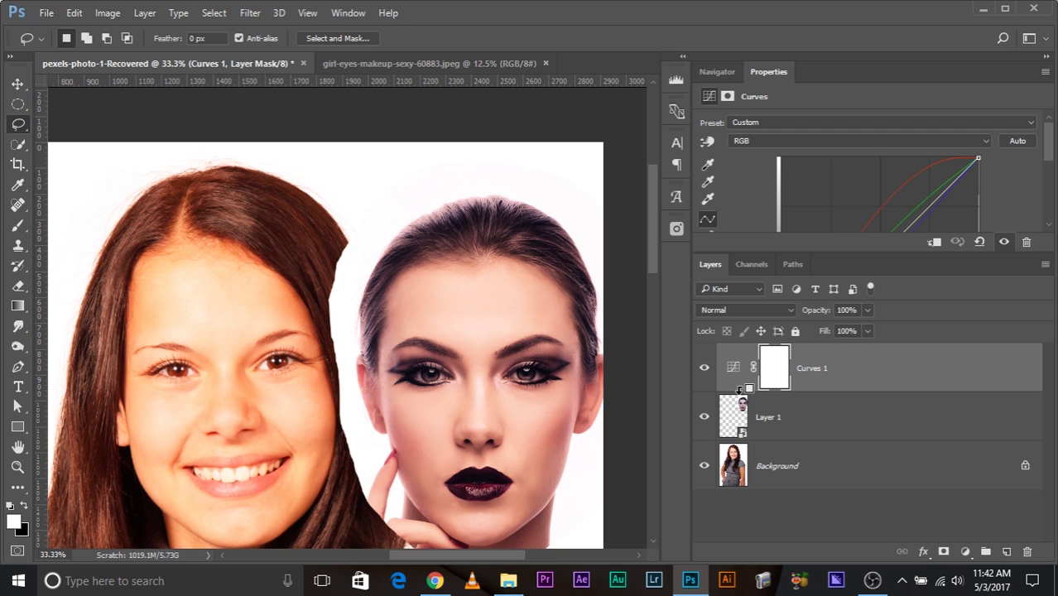
alt+click(739, 389)
alt+click(739, 389)
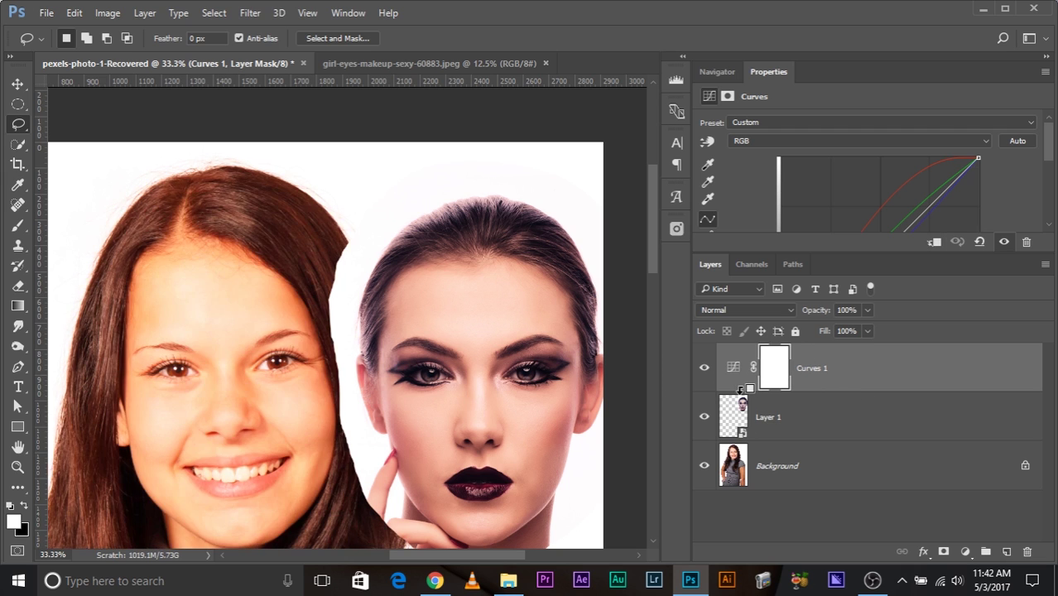
click(930, 245)
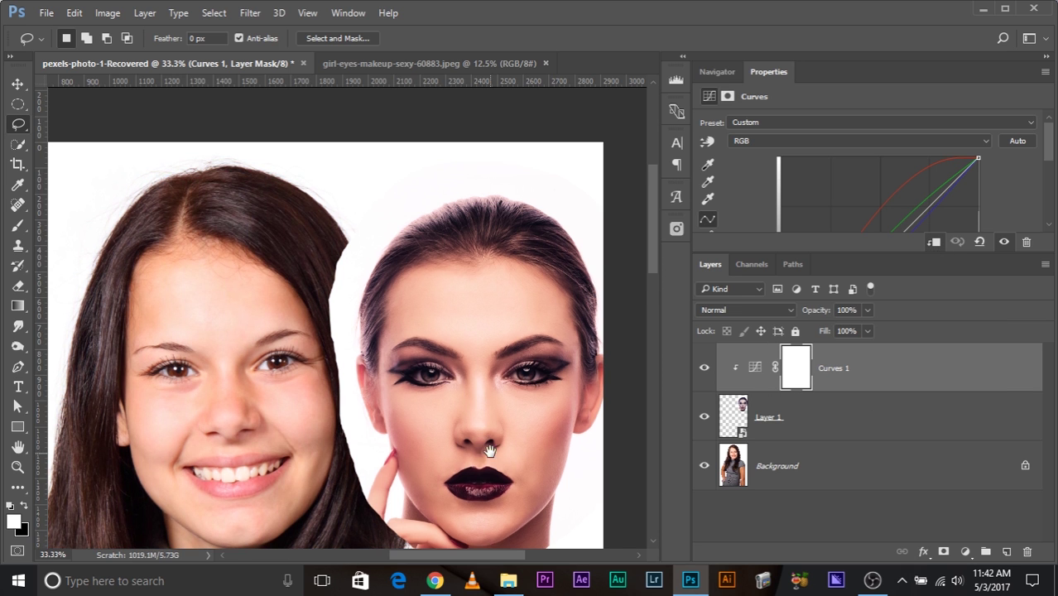
Step: Compare the face with Curves 1 on and off, then nudge the RGB curve
drag(488, 446, 503, 363)
click(704, 367)
click(704, 367)
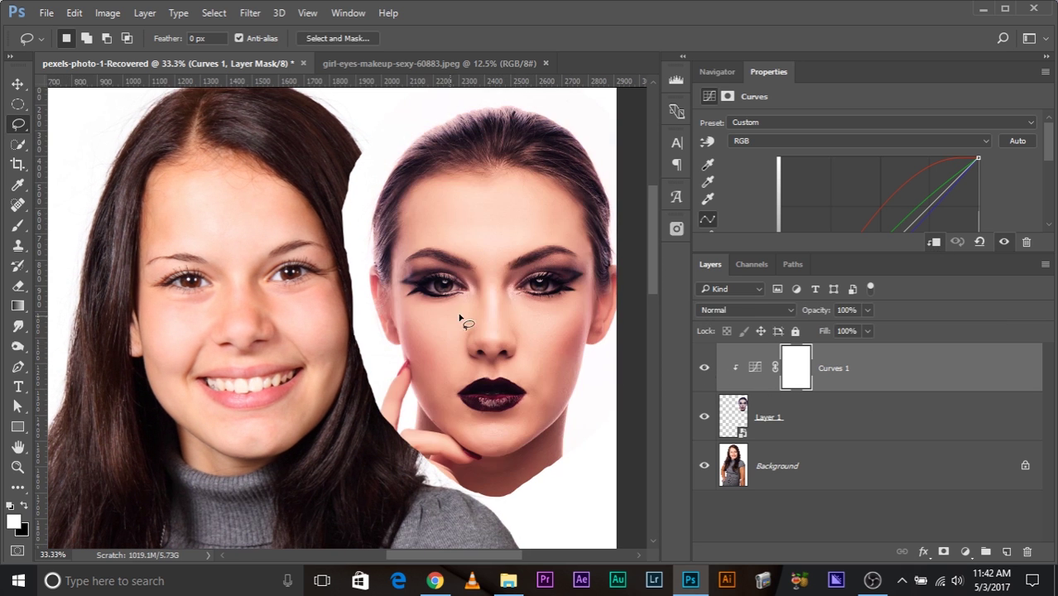
drag(847, 253, 867, 465)
click(805, 141)
click(806, 149)
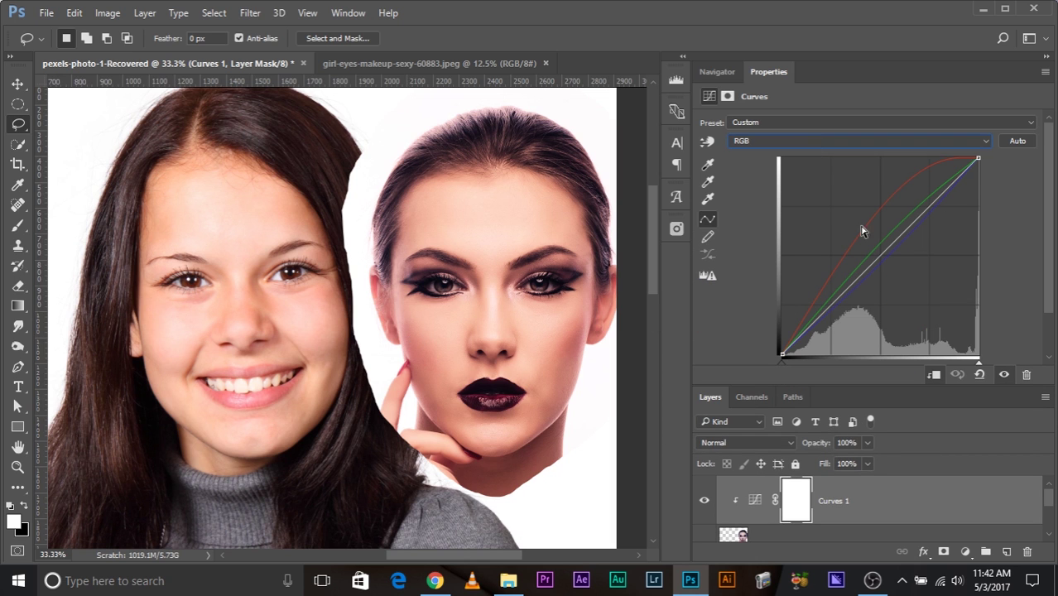
mouse_move(882, 260)
mouse_down()
mouse_move(864, 246)
mouse_move(876, 252)
mouse_up()
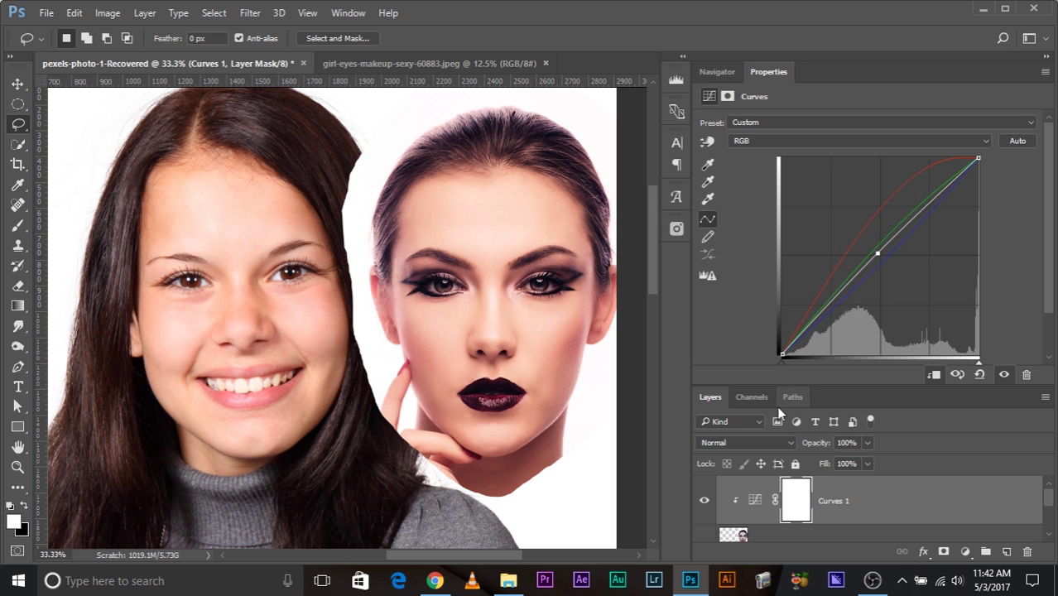
drag(792, 384, 796, 258)
Step: Move Layer 1's made-up face over the first woman's head in Difference blending
click(18, 84)
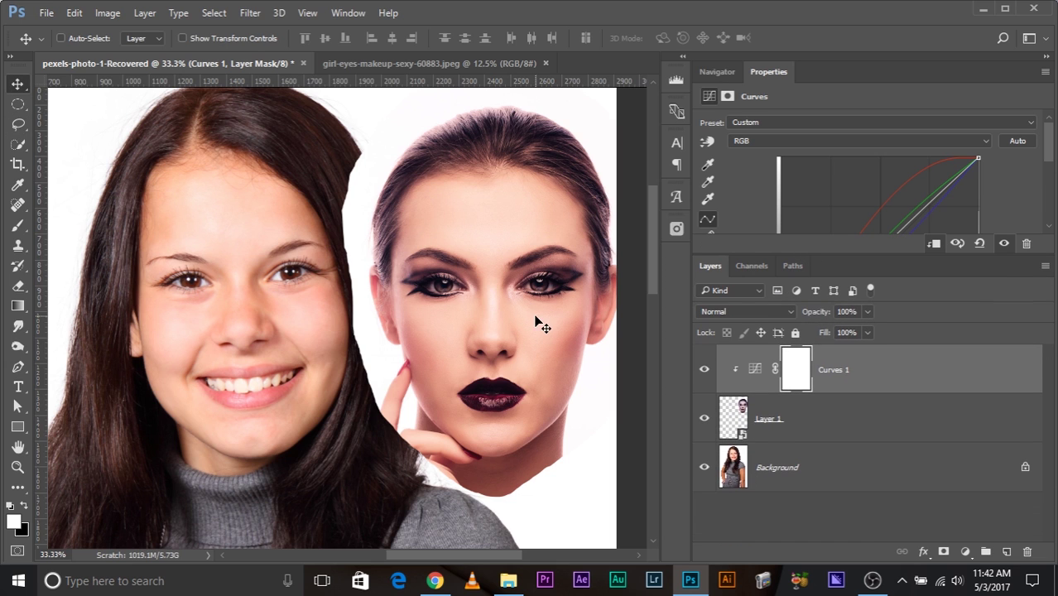
drag(538, 323, 439, 311)
click(867, 420)
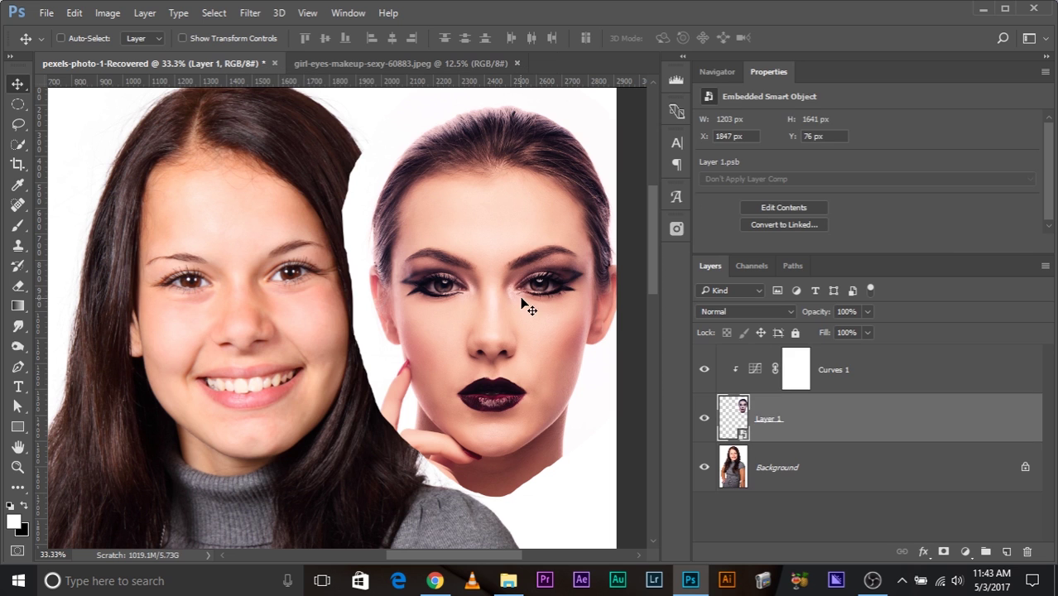
drag(527, 307, 323, 301)
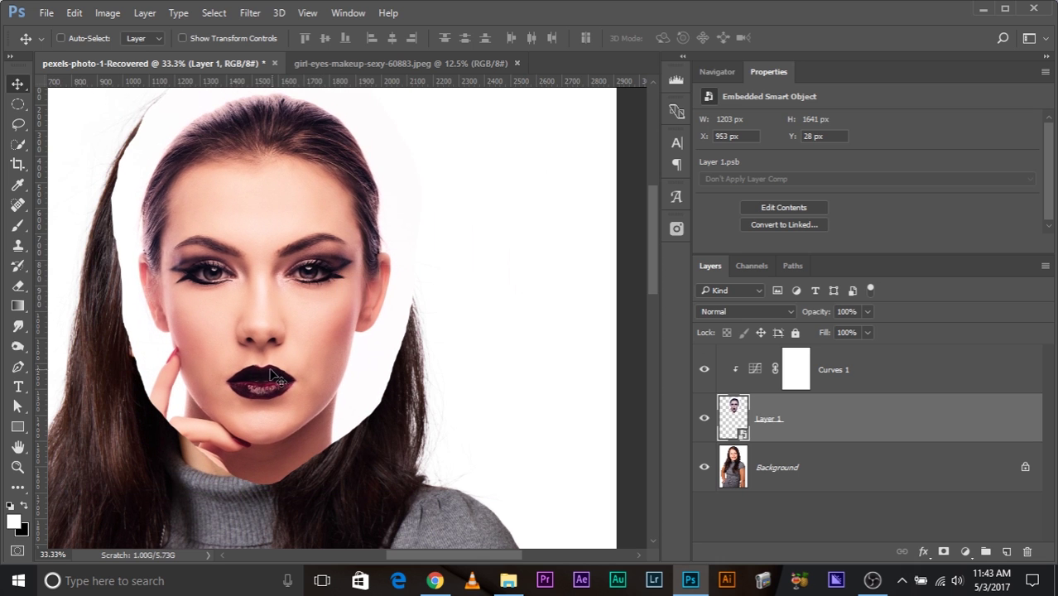
click(756, 311)
click(756, 224)
Step: Line up the face's eyes and mouth by dragging and arrow-key nudging
drag(315, 364, 470, 300)
scroll(344, 385, up, 2)
mouse_move(327, 387)
mouse_down()
mouse_move(362, 368)
mouse_move(336, 369)
mouse_up()
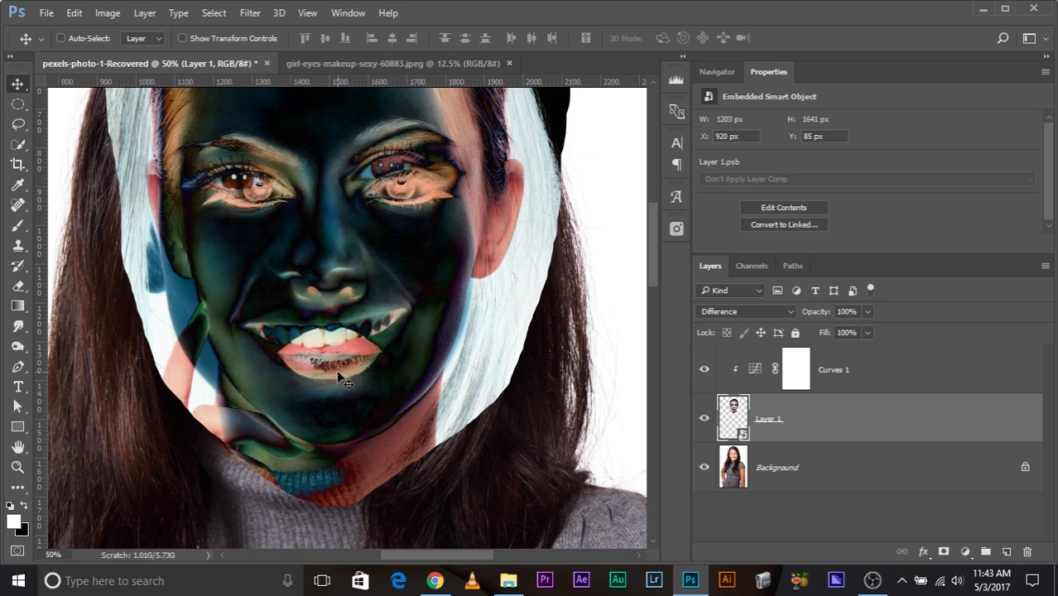
key(Left)
key(Left)
key(Left)
key(Left)
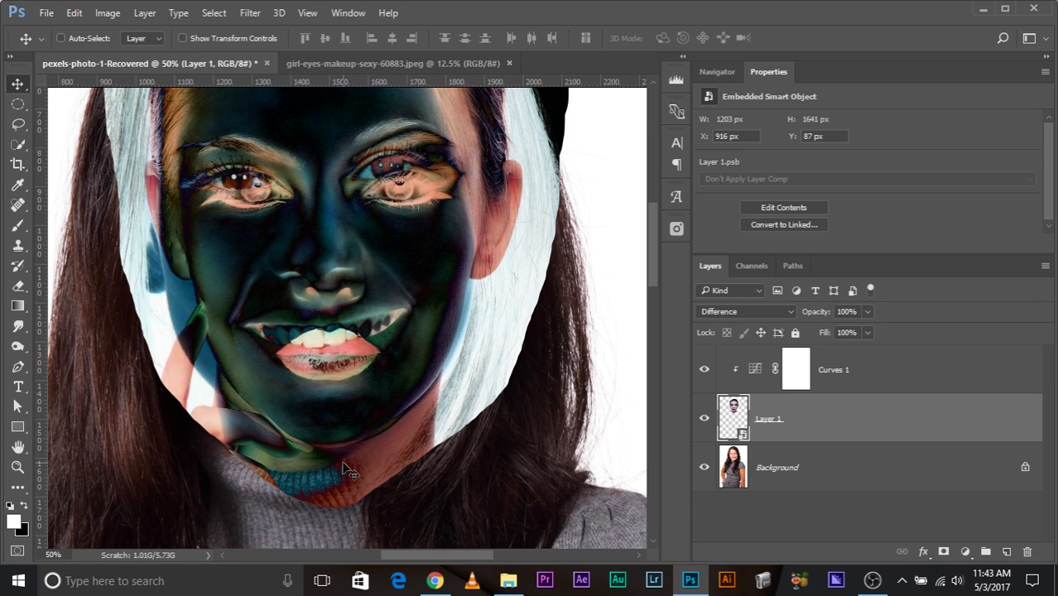
key(Down)
key(Down)
key(Left)
key(Left)
key(Left)
key(Left)
key(Left)
key(Left)
key(Left)
key(Left)
key(Left)
key(Left)
key(Left)
key(Left)
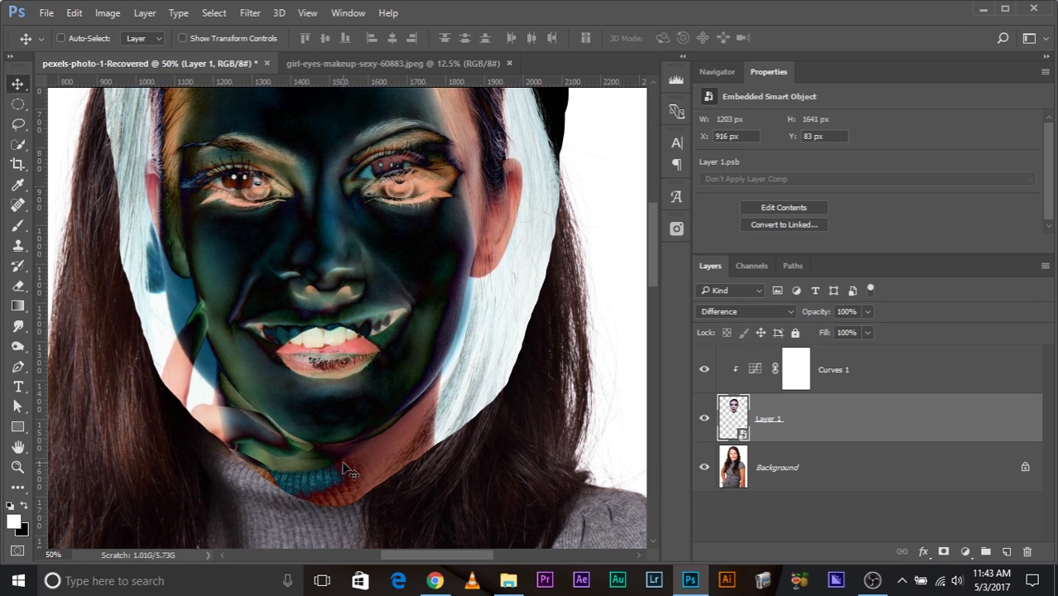
key(Up)
key(Up)
key(Up)
key(Up)
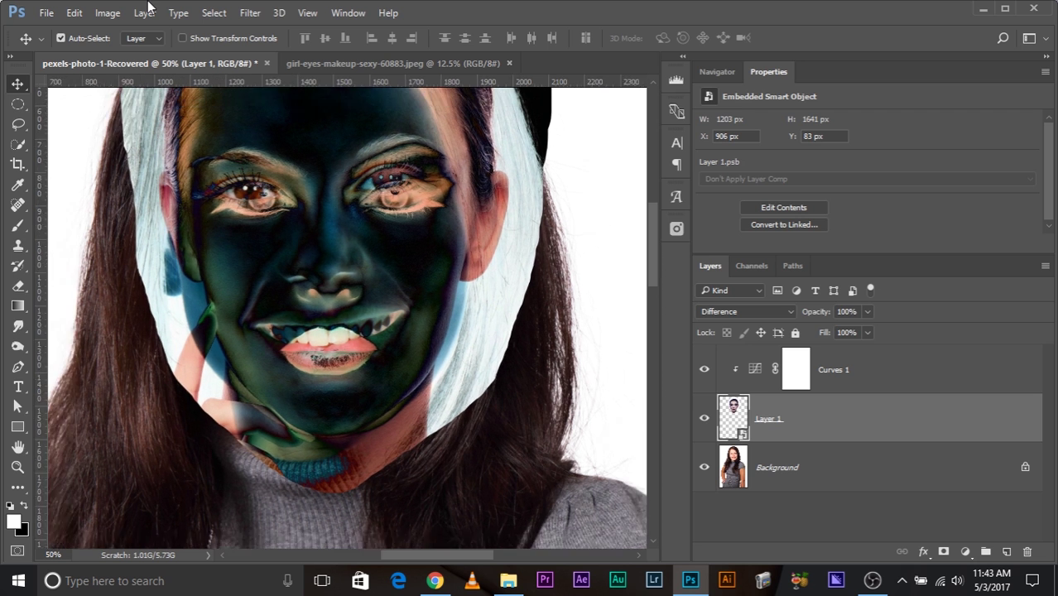
key(ctrl+minus)
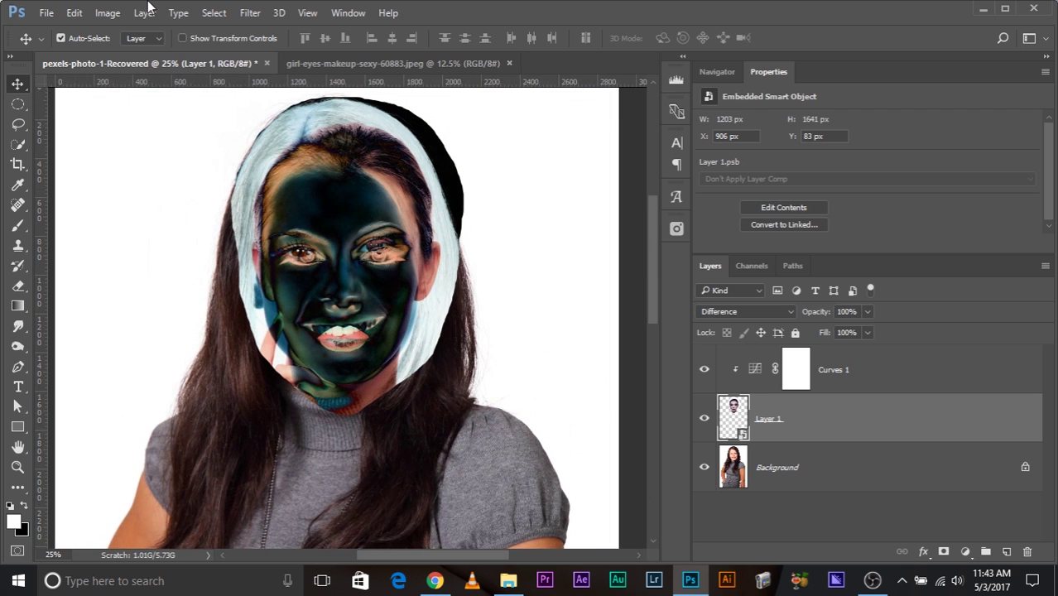
key(ctrl+t)
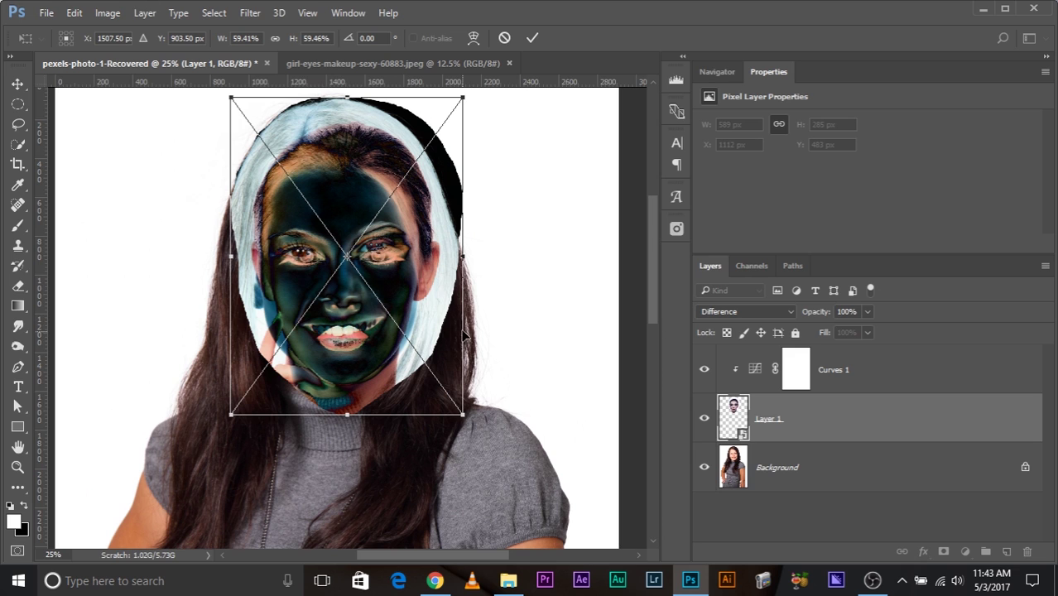
Step: Rotate the face about -1.8° around a chin pivot and scale it up to about 63%
drag(346, 257, 345, 386)
scroll(445, 182, up, 1)
scroll(445, 182, up, 1)
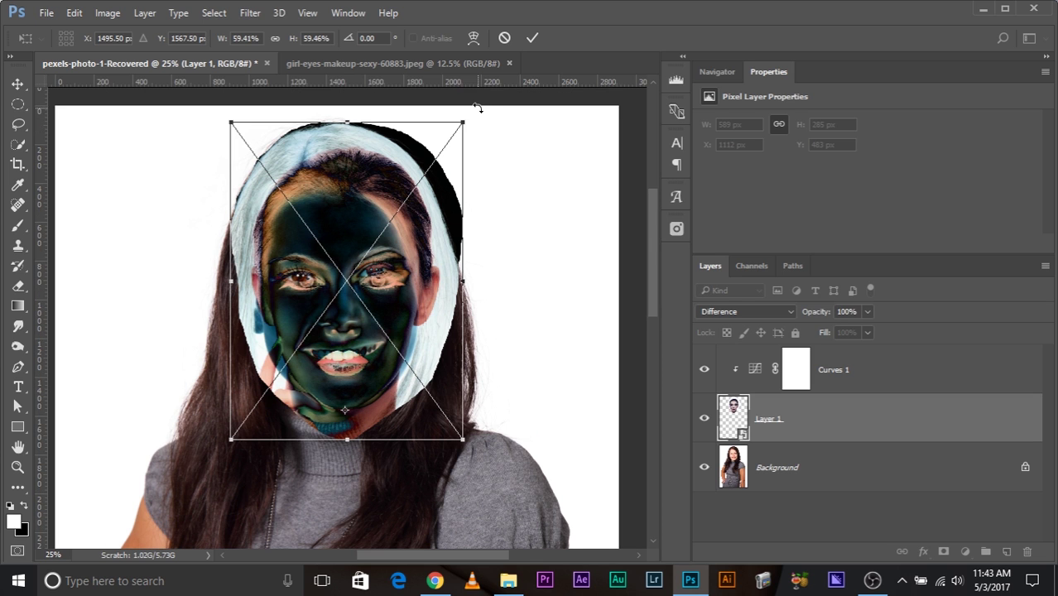
drag(475, 114, 469, 109)
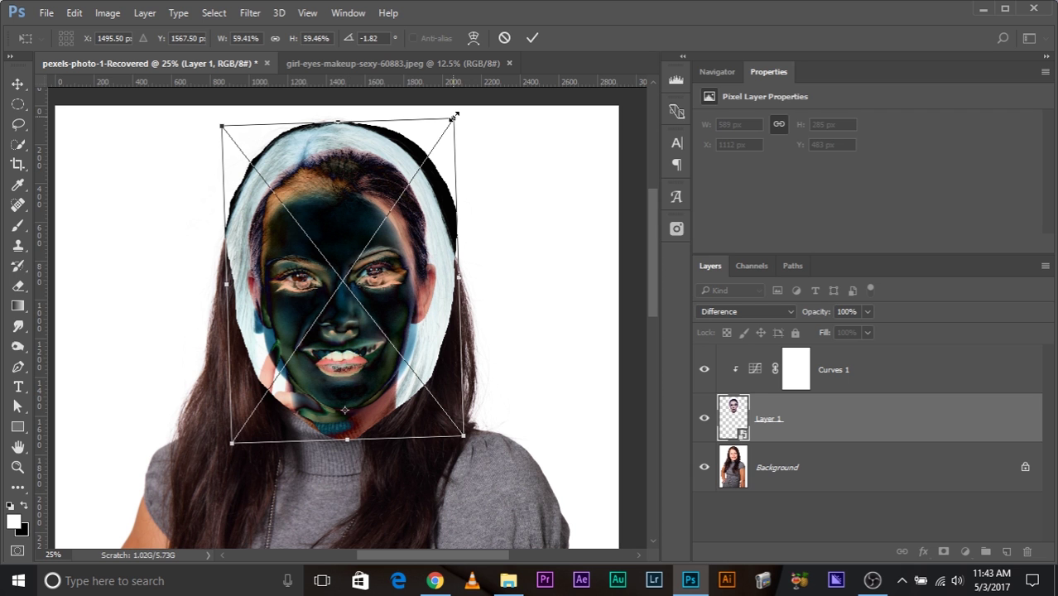
mouse_move(453, 117)
mouse_down()
mouse_move(467, 97)
mouse_move(455, 103)
mouse_up()
key(Return)
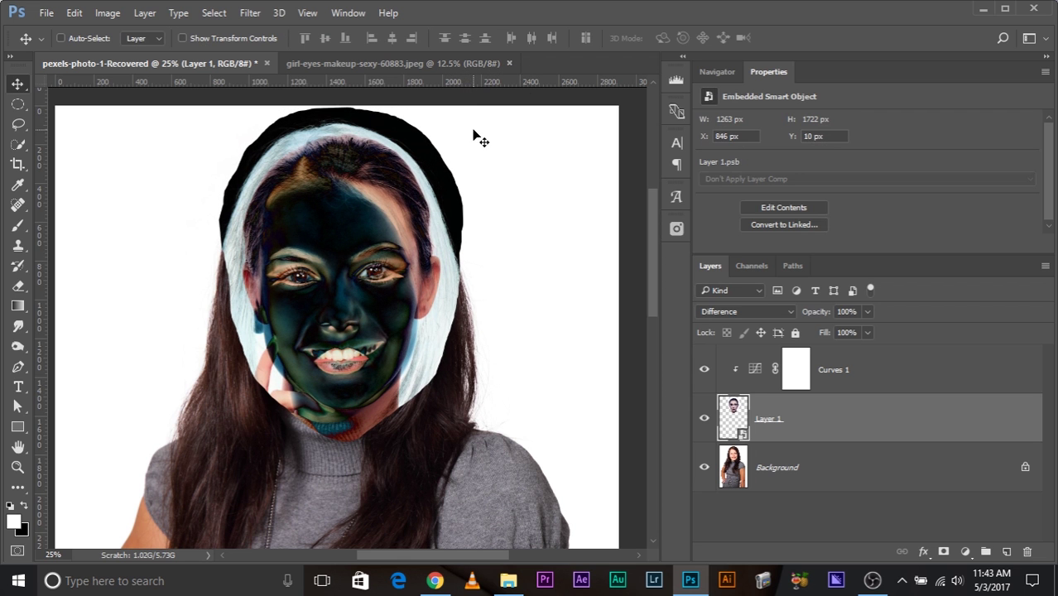
click(872, 580)
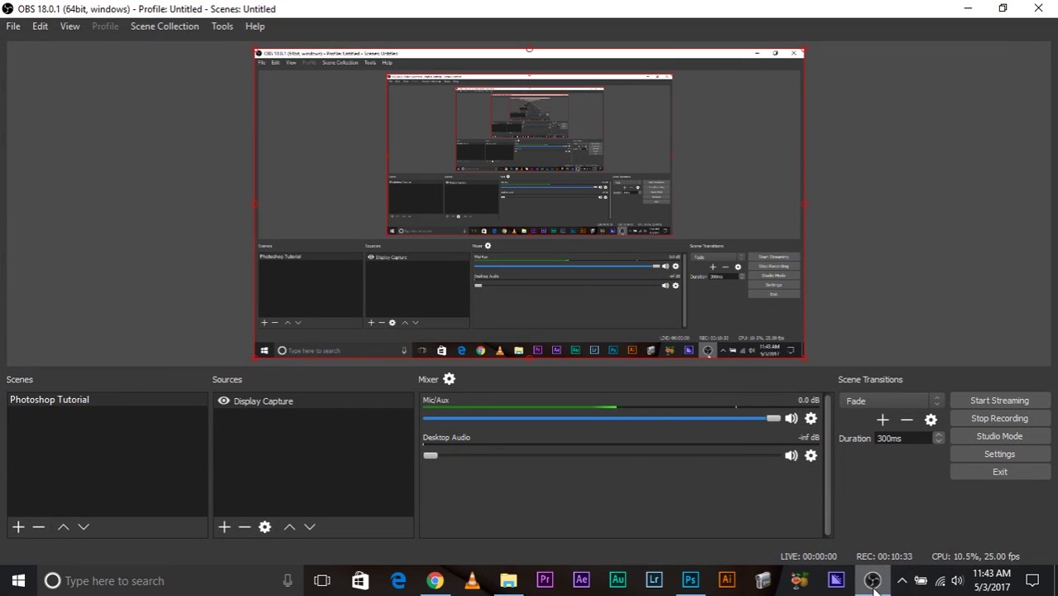
click(873, 582)
click(741, 314)
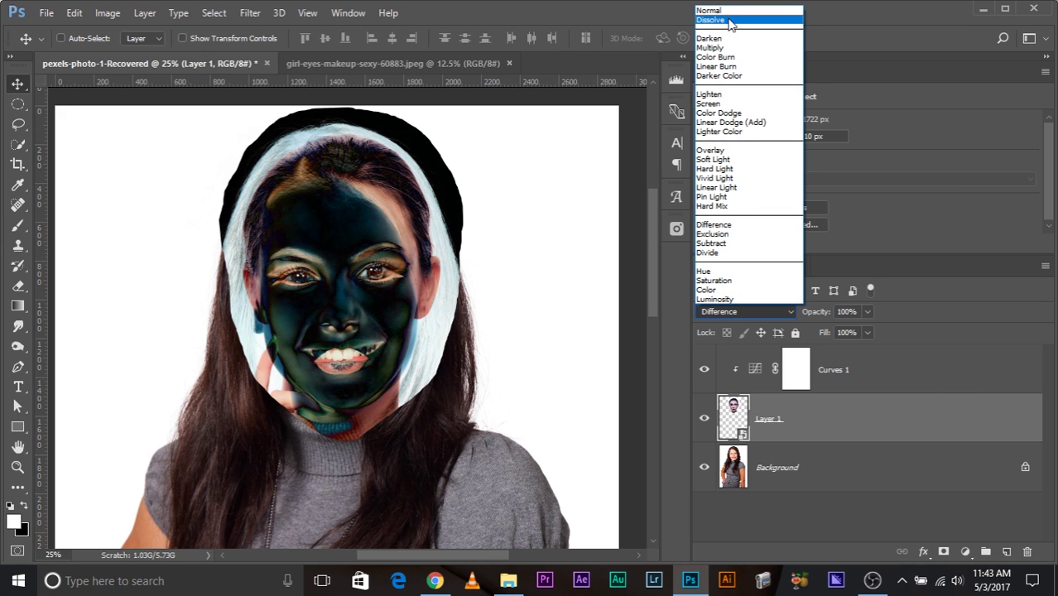
Step: Return Layer 1 to Normal blending, add a layer mask, and pick a black brush
click(713, 11)
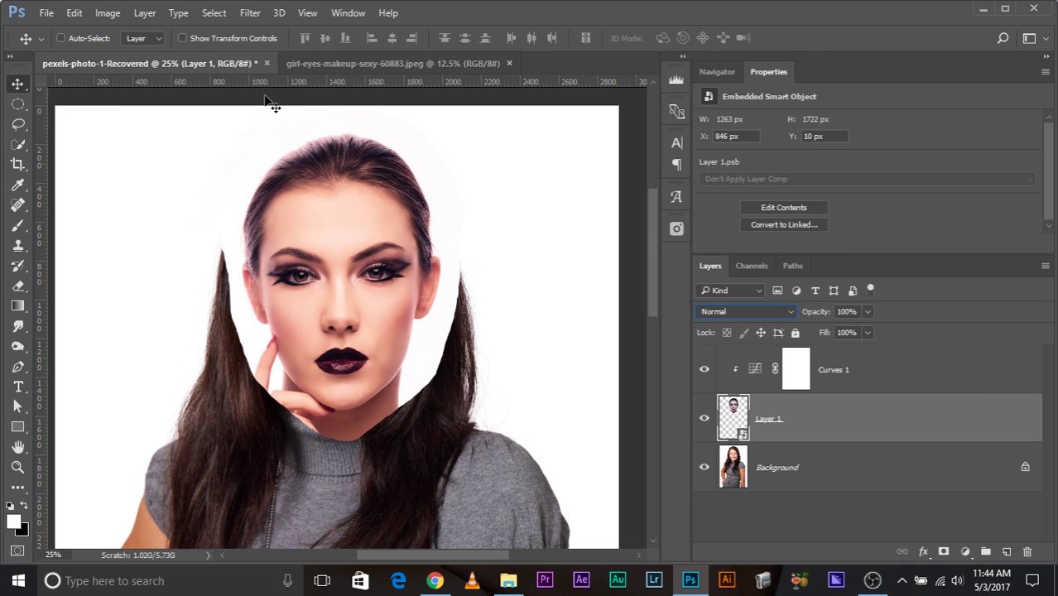
click(943, 551)
click(20, 232)
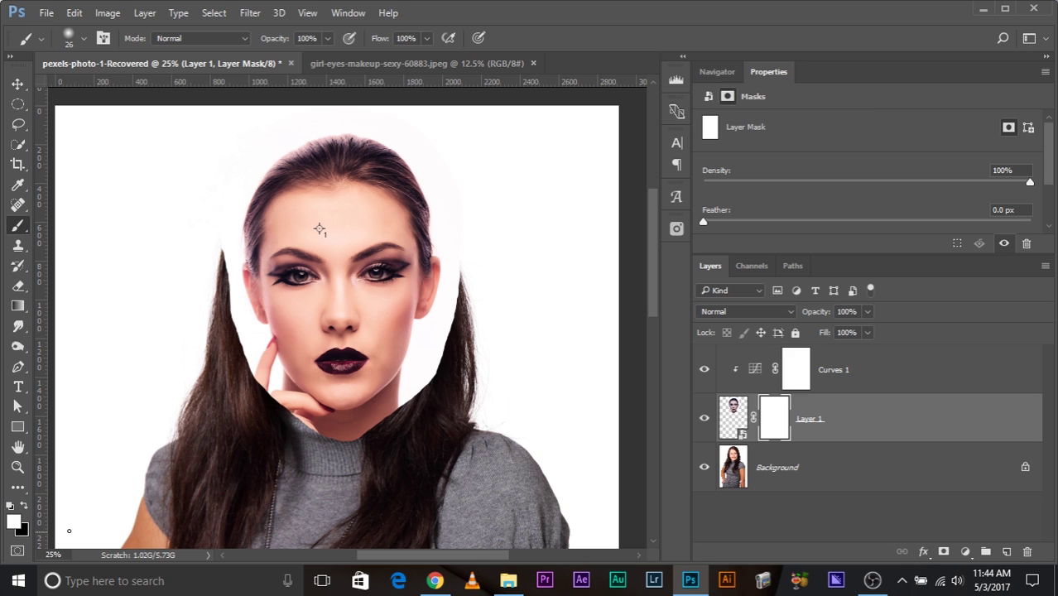
key(x)
key(x)
Step: Paint black with a size-370 brush along the left hair to hide the white edge
click(15, 522)
click(815, 295)
click(962, 225)
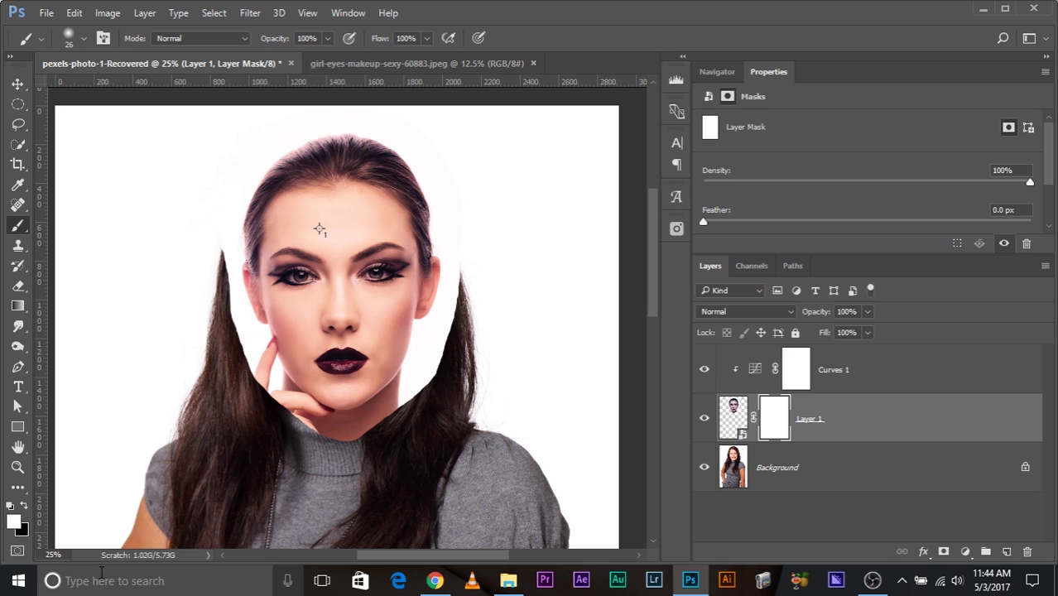
key(x)
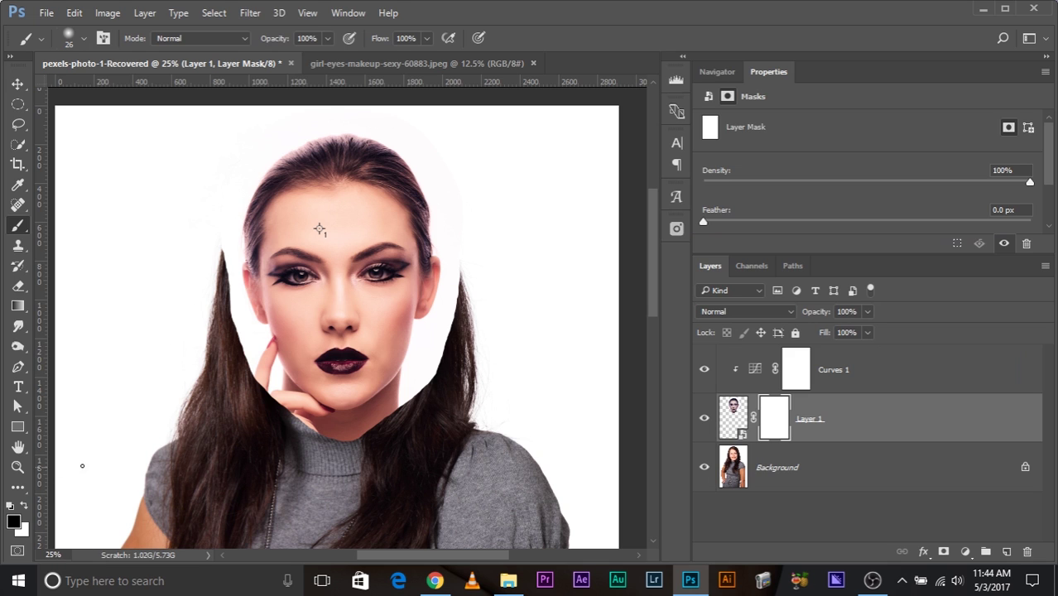
drag(189, 391, 248, 408)
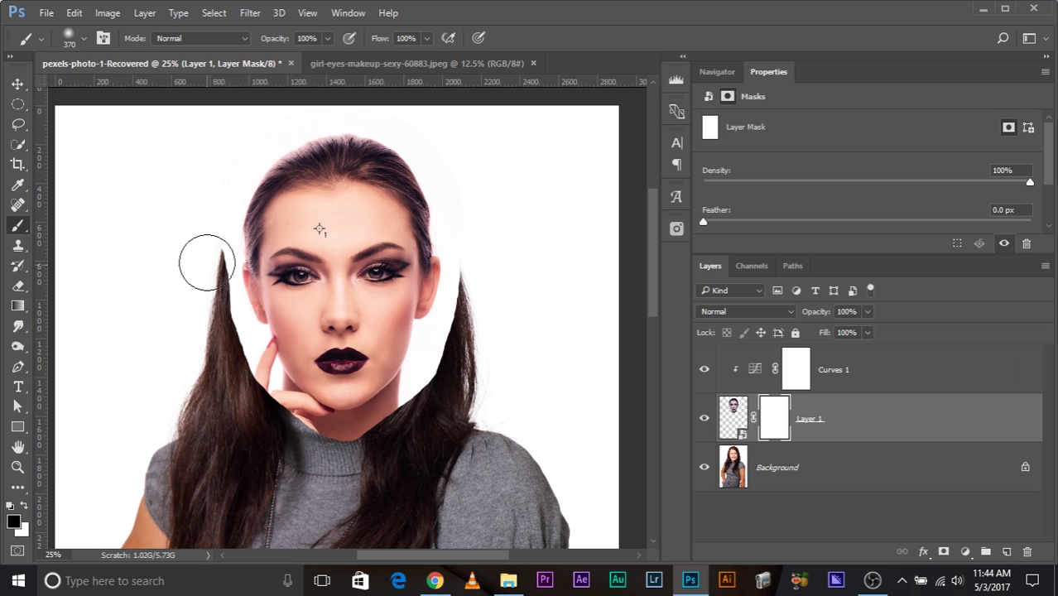
mouse_move(209, 236)
mouse_down()
mouse_move(226, 99)
mouse_move(269, 179)
mouse_move(235, 168)
mouse_move(253, 175)
mouse_move(304, 144)
mouse_move(345, 149)
mouse_up()
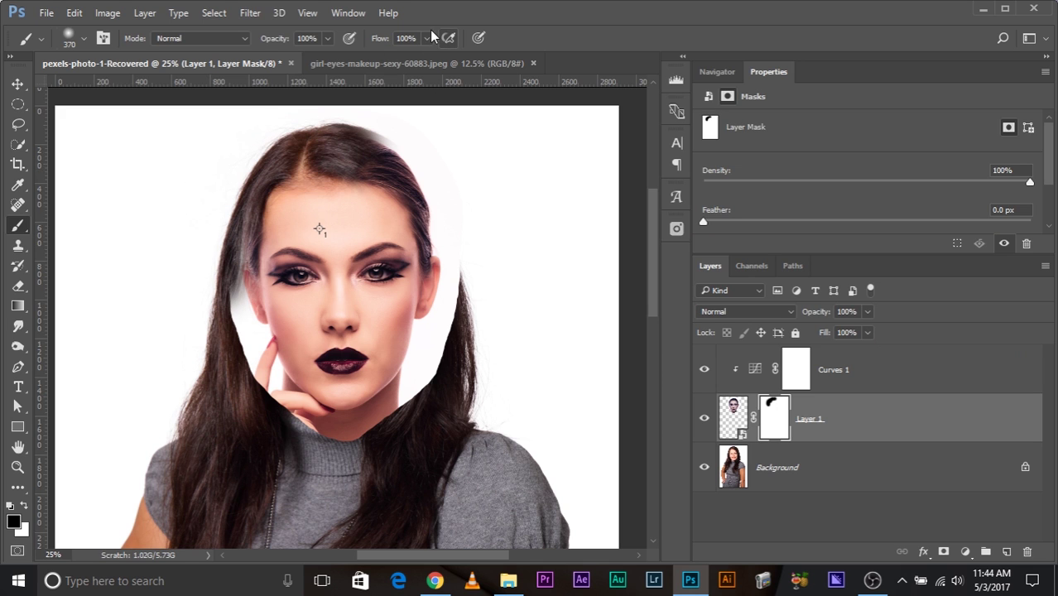
Step: At 29% brush flow, mask out the face's edge along the right side of the head
click(427, 39)
click(315, 116)
mouse_move(337, 106)
mouse_down()
mouse_move(403, 144)
mouse_move(446, 255)
mouse_move(464, 216)
mouse_move(479, 305)
mouse_move(453, 337)
mouse_move(442, 318)
mouse_move(457, 271)
mouse_move(423, 416)
mouse_move(441, 321)
mouse_move(430, 404)
mouse_move(374, 447)
mouse_move(391, 434)
mouse_move(313, 468)
mouse_move(322, 455)
mouse_move(265, 430)
mouse_move(254, 381)
mouse_move(244, 376)
mouse_move(253, 399)
mouse_move(226, 345)
mouse_move(236, 330)
mouse_move(242, 346)
mouse_move(252, 304)
mouse_move(250, 341)
mouse_move(237, 323)
mouse_move(267, 385)
mouse_move(242, 397)
mouse_move(374, 453)
mouse_move(257, 401)
mouse_move(357, 437)
mouse_move(411, 405)
mouse_move(408, 395)
mouse_move(429, 397)
mouse_move(436, 389)
mouse_move(355, 424)
mouse_move(387, 418)
mouse_move(433, 366)
mouse_move(385, 429)
mouse_up()
click(703, 420)
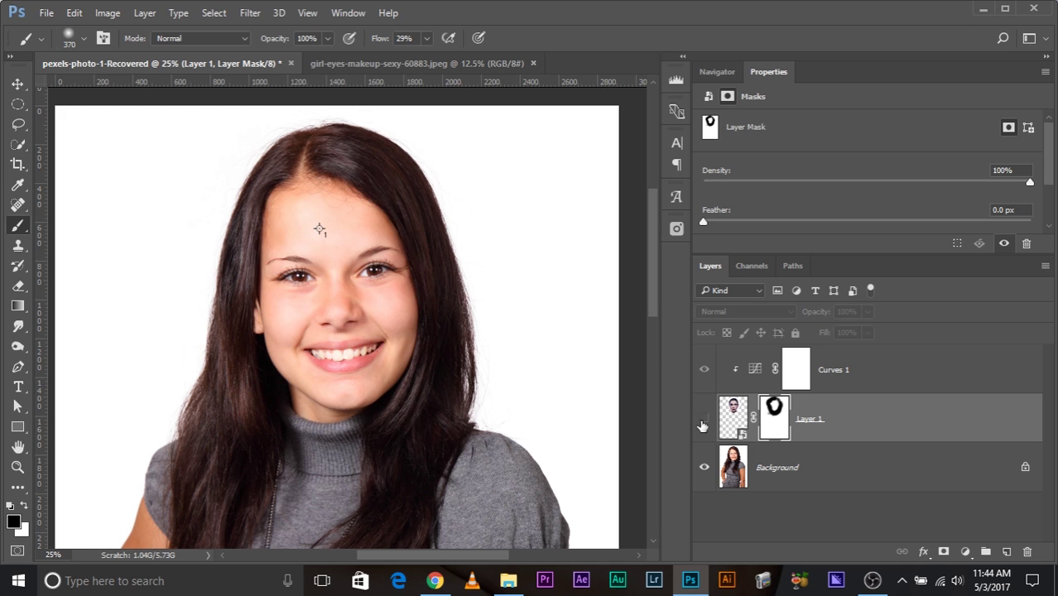
click(704, 420)
click(704, 419)
click(704, 419)
click(703, 422)
click(704, 420)
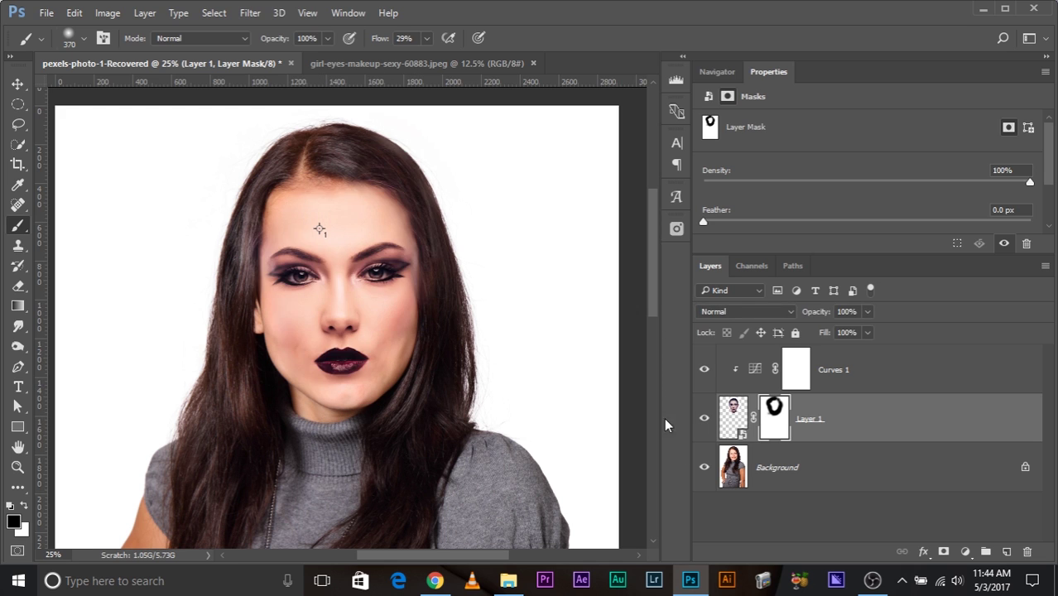
Step: Check the edges with the mask toggled, then mask the right temple hairline with a size-220 brush
shift+click(784, 419)
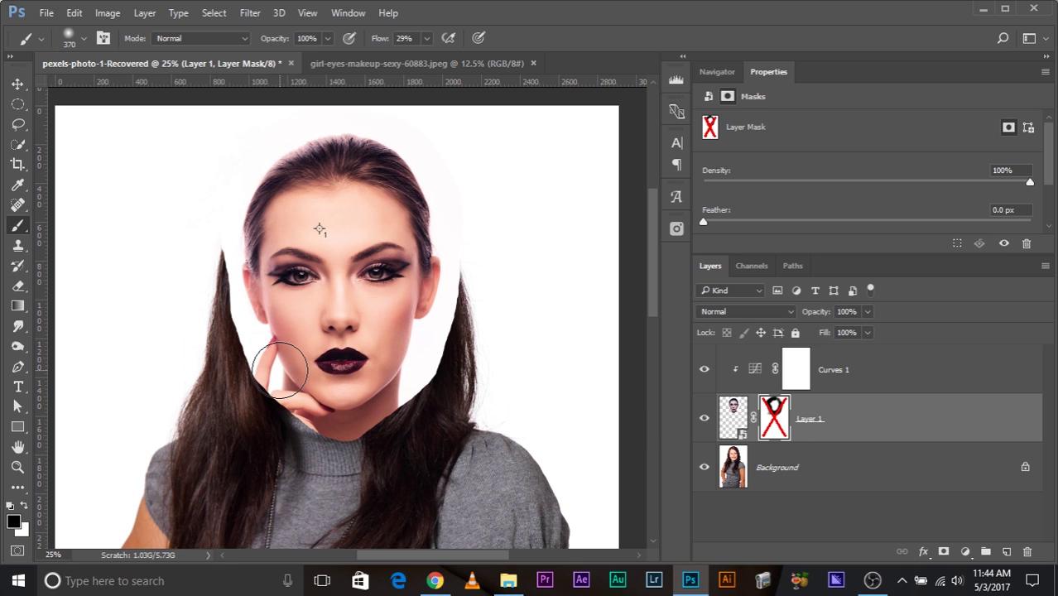
key(ctrl+plus)
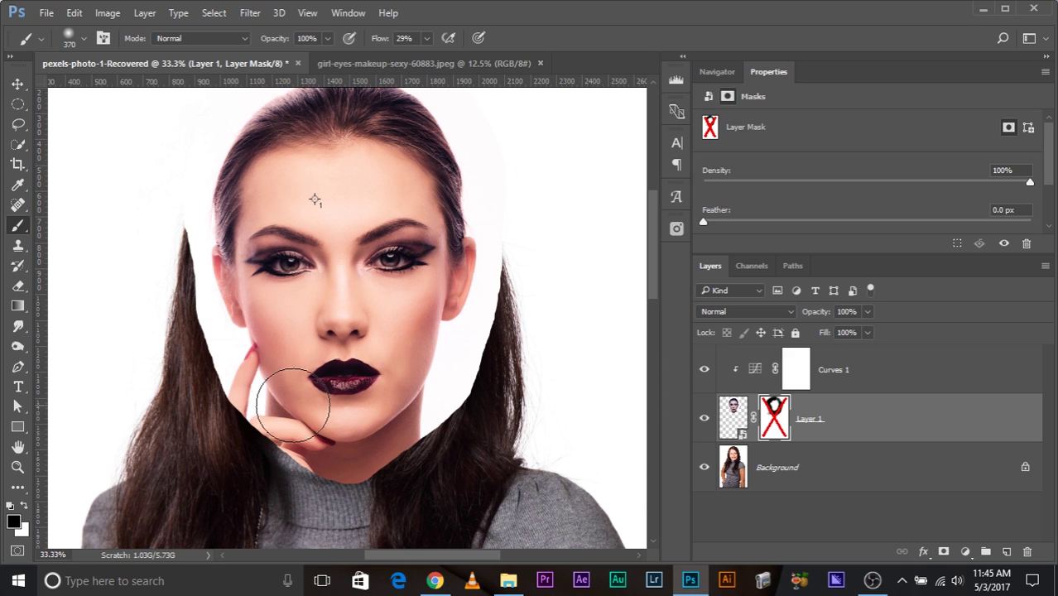
shift+click(780, 428)
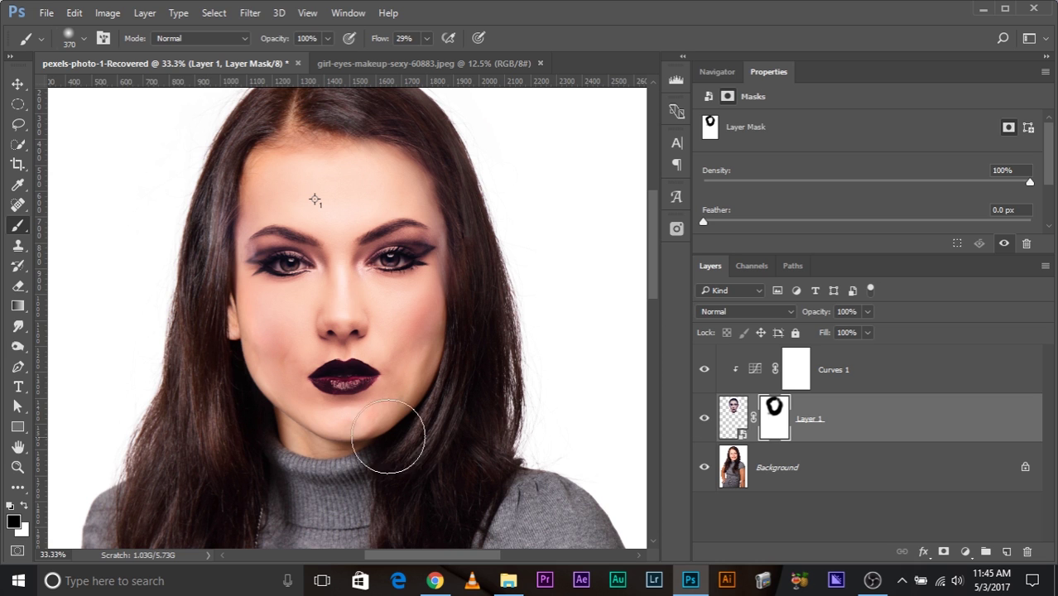
shift+click(778, 414)
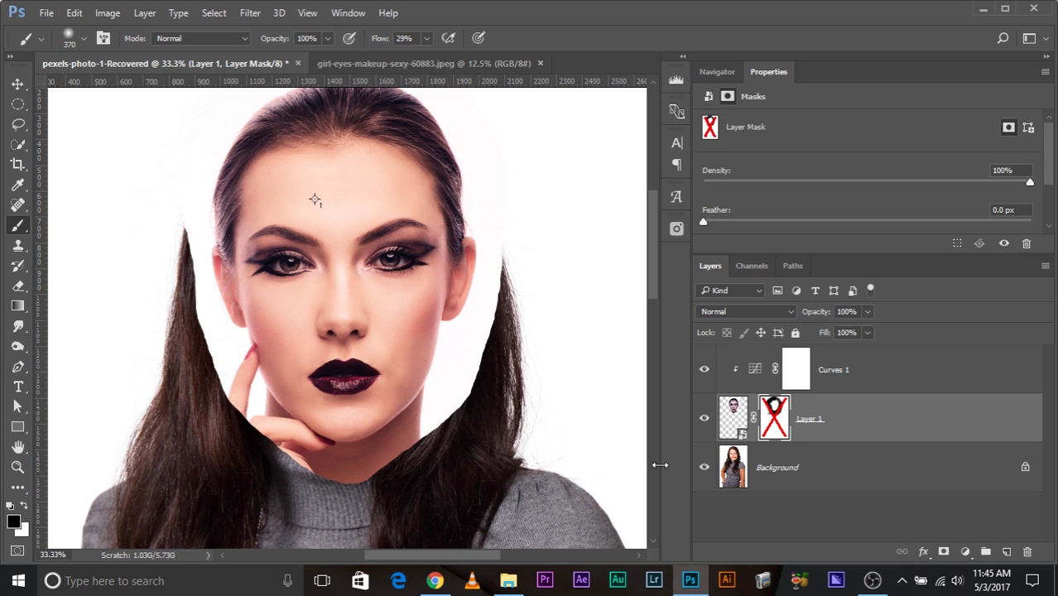
shift+click(777, 423)
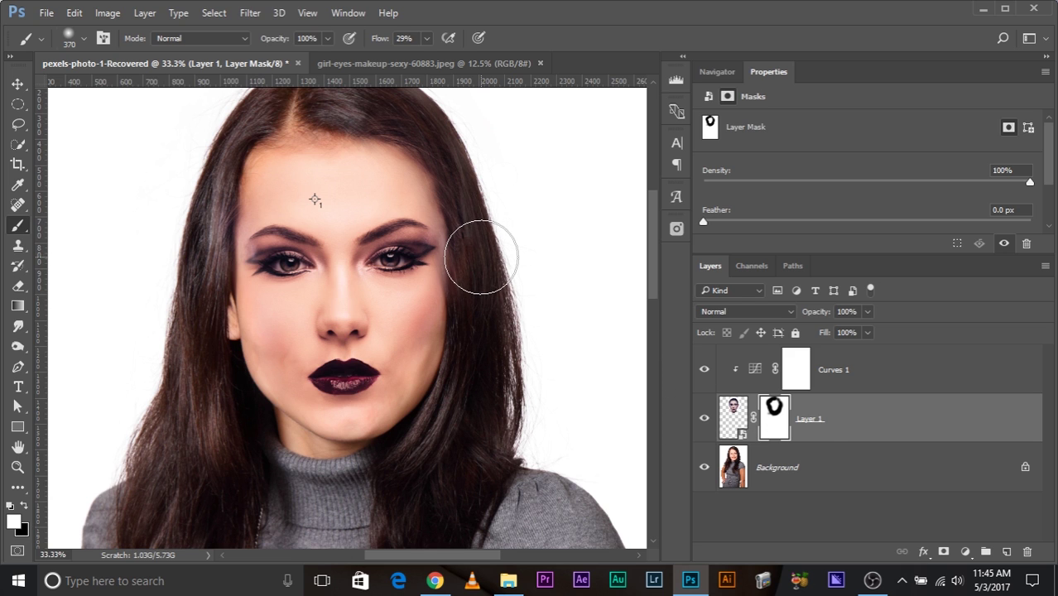
drag(480, 257, 468, 257)
key(x)
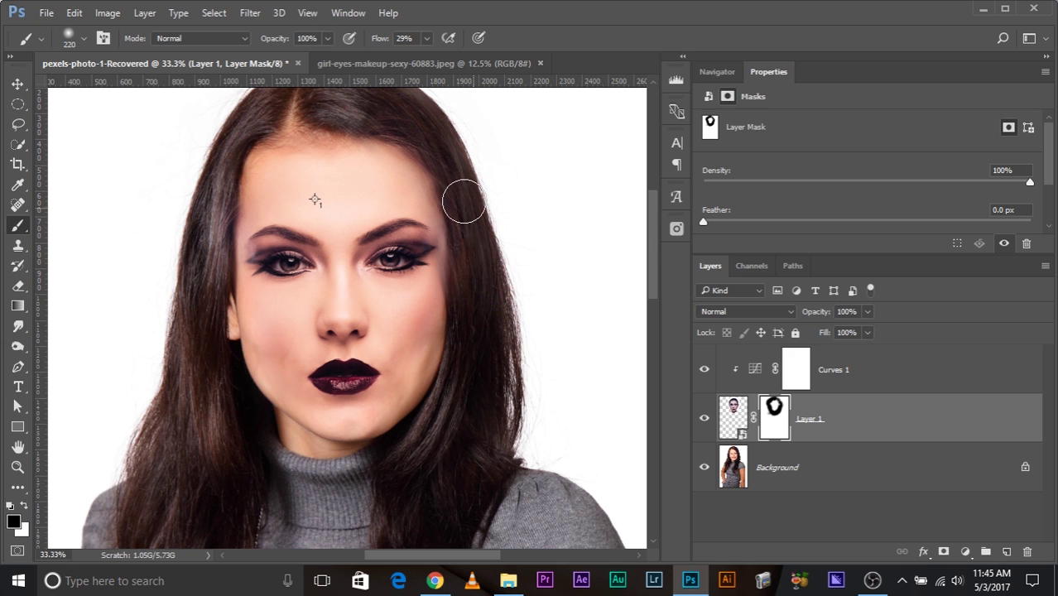
mouse_move(464, 201)
mouse_down()
mouse_move(454, 230)
mouse_move(444, 188)
mouse_move(438, 206)
mouse_move(420, 165)
mouse_move(324, 118)
mouse_up()
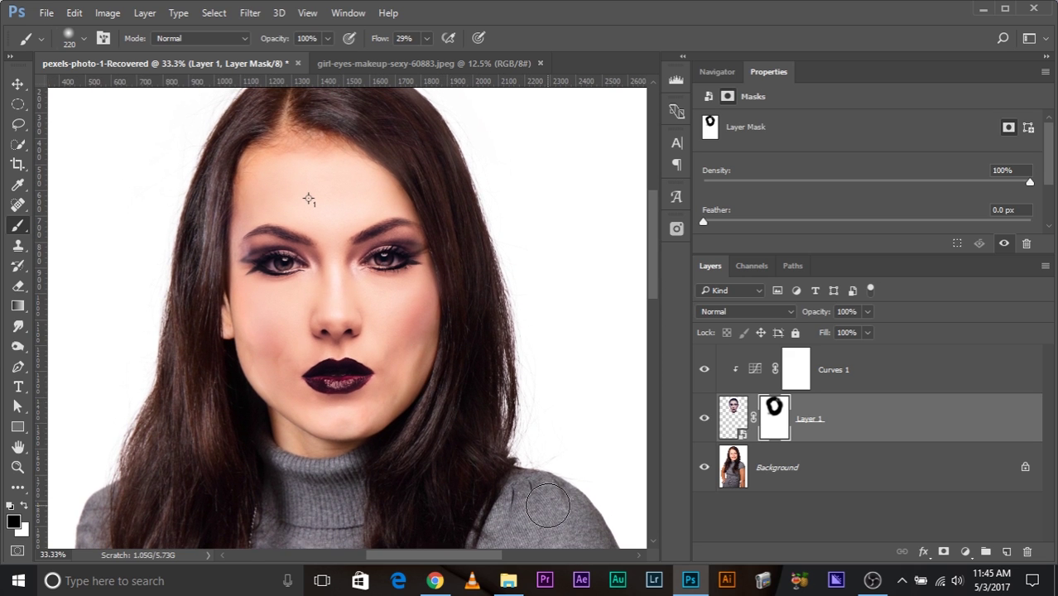
Step: Duplicate the Background layer and convert Background copy into an embedded smart object
click(811, 469)
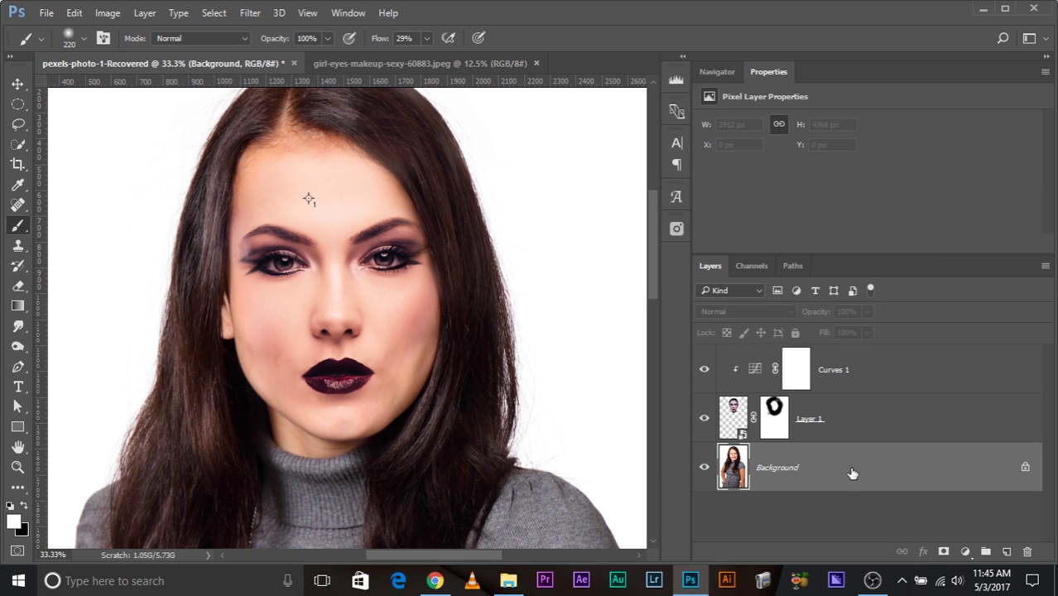
key(ctrl+j)
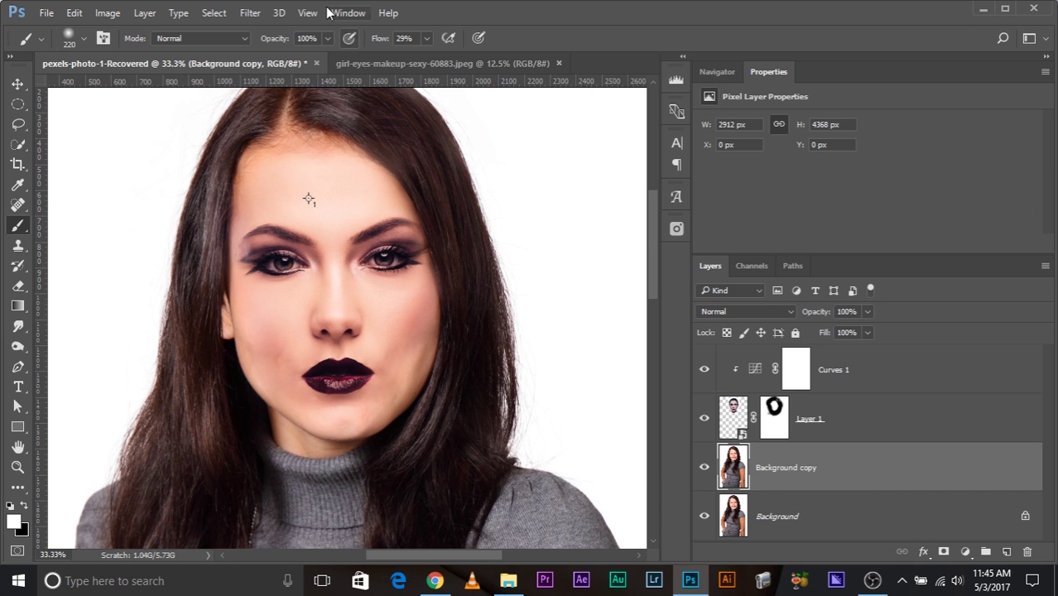
click(250, 12)
click(267, 52)
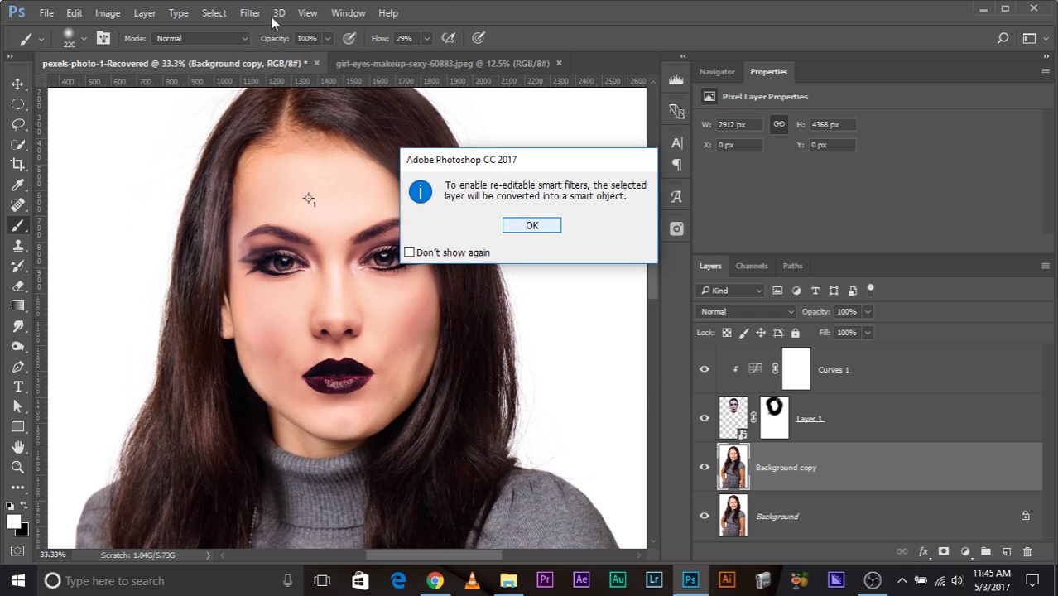
click(528, 225)
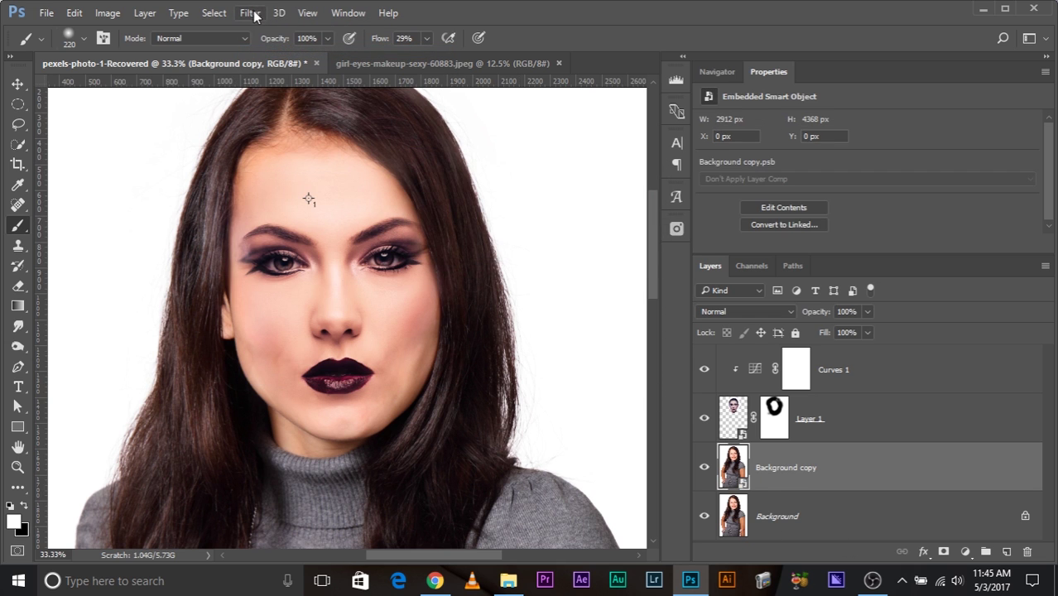
ctrl+click(798, 470)
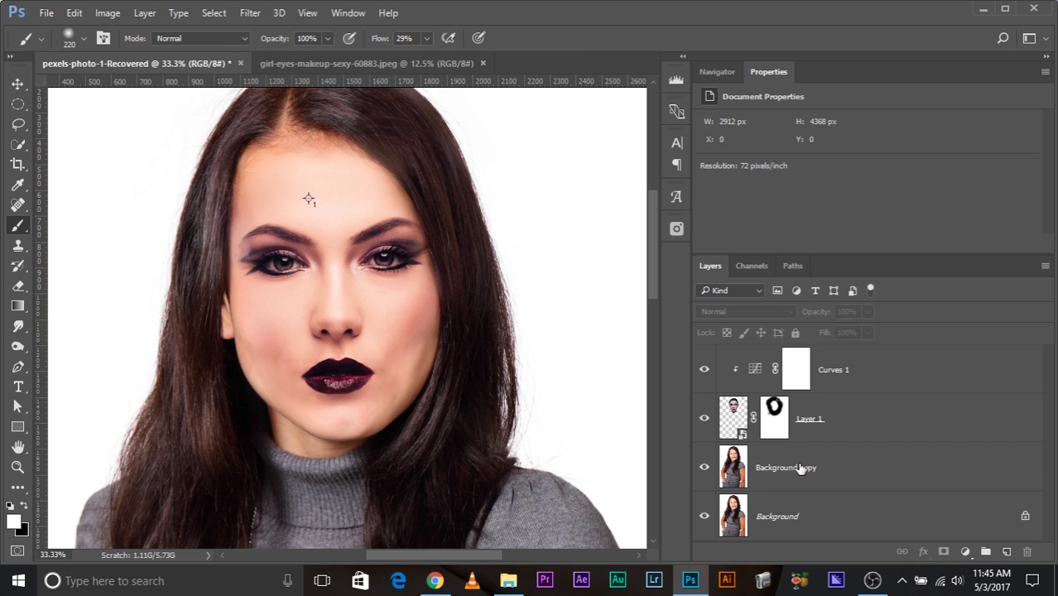
right_click(790, 468)
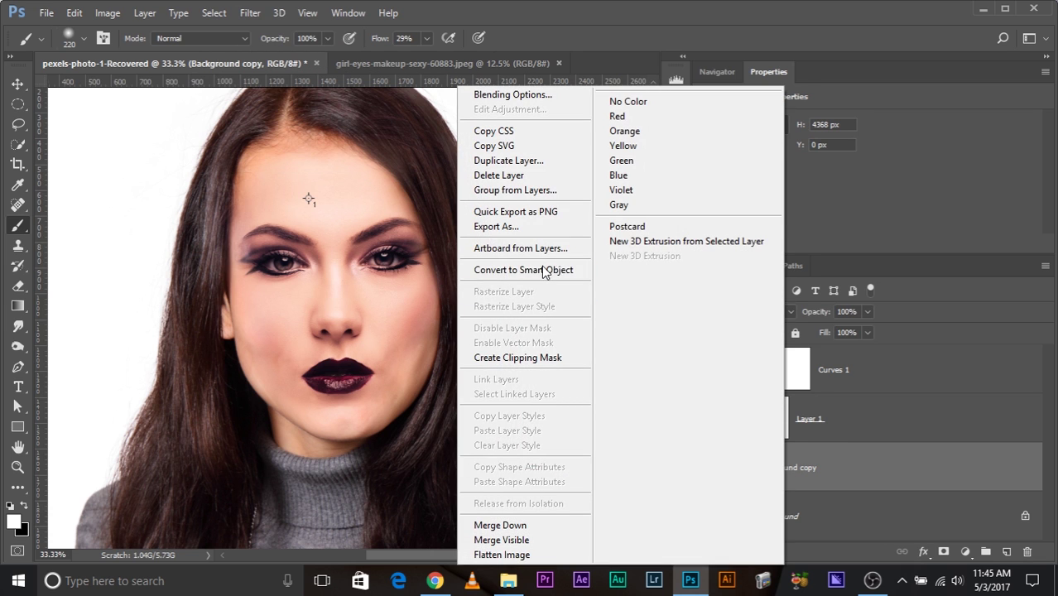
click(544, 271)
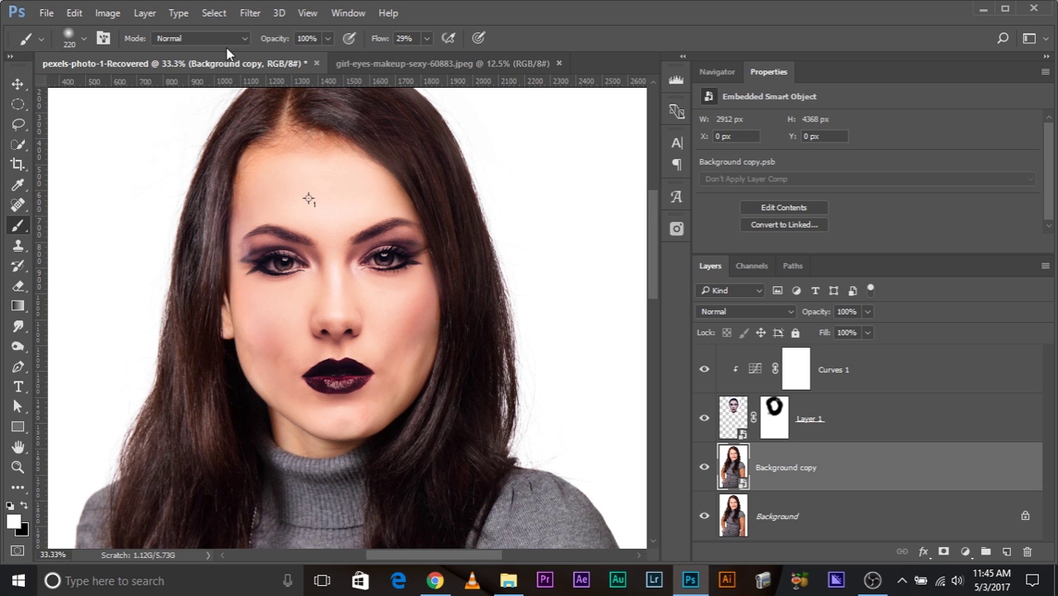
click(249, 13)
Step: In Liquify, turn on Show Backdrop using Layer 1 in Blend mode
click(308, 133)
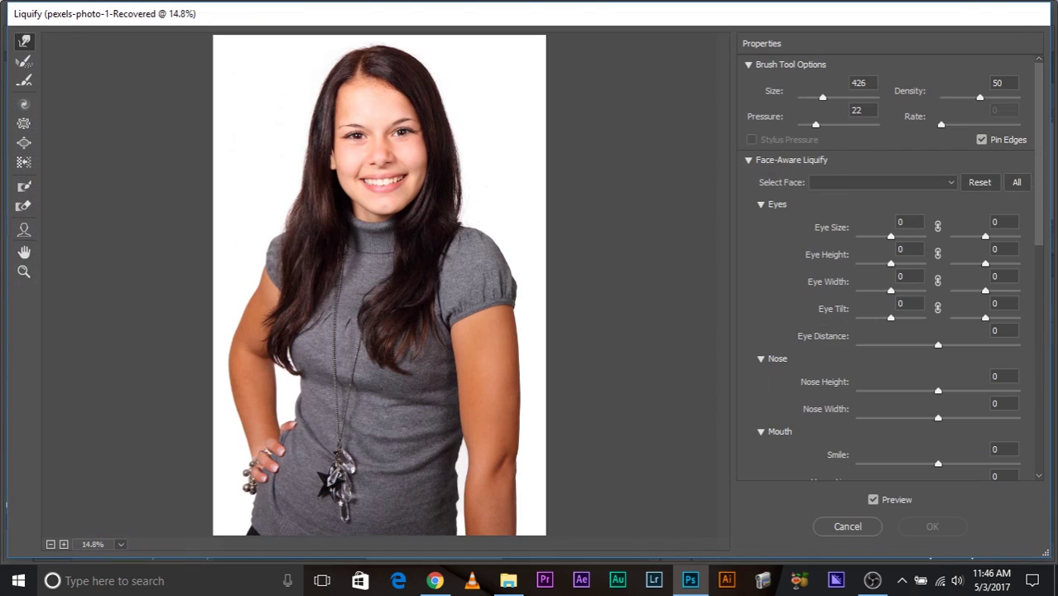
scroll(869, 439, down, 12)
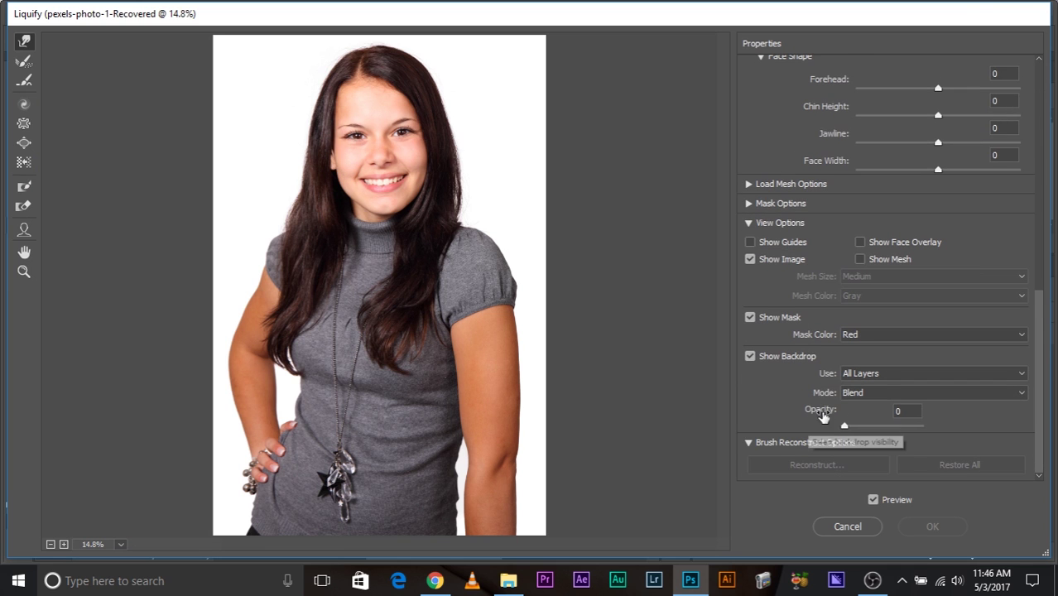
click(882, 375)
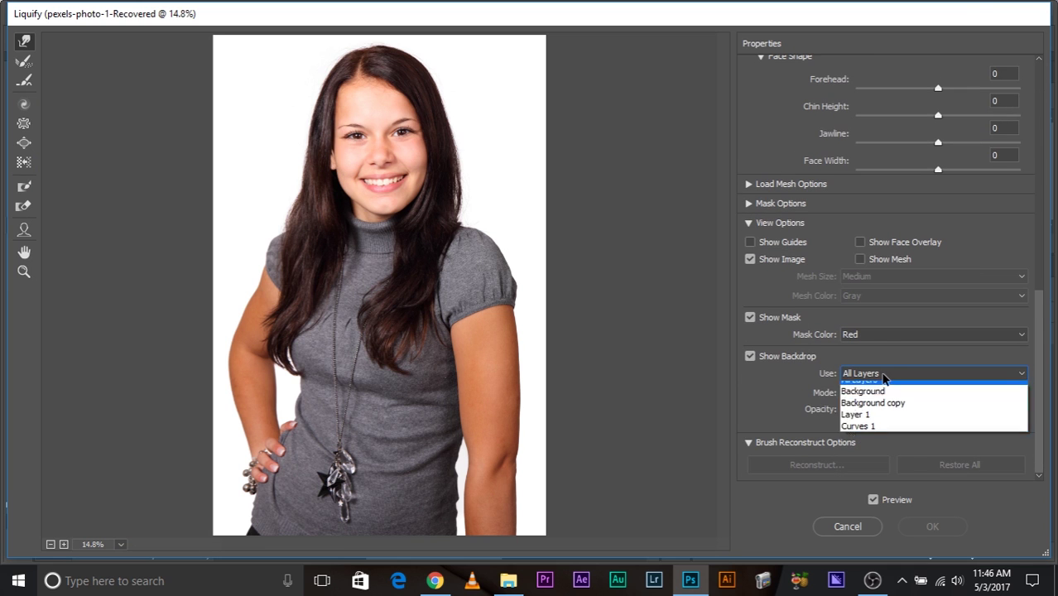
click(882, 375)
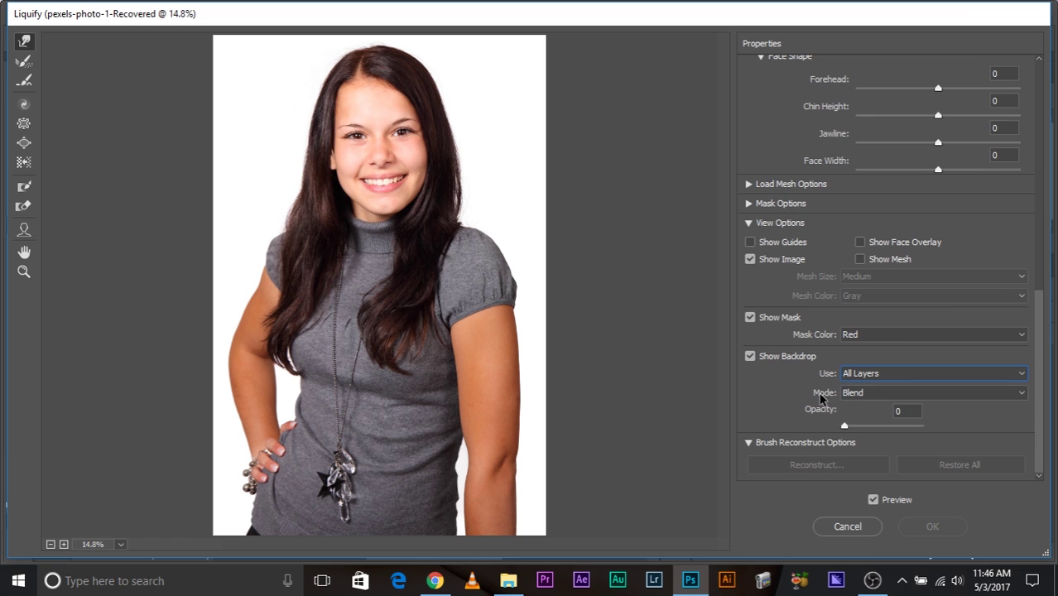
click(886, 378)
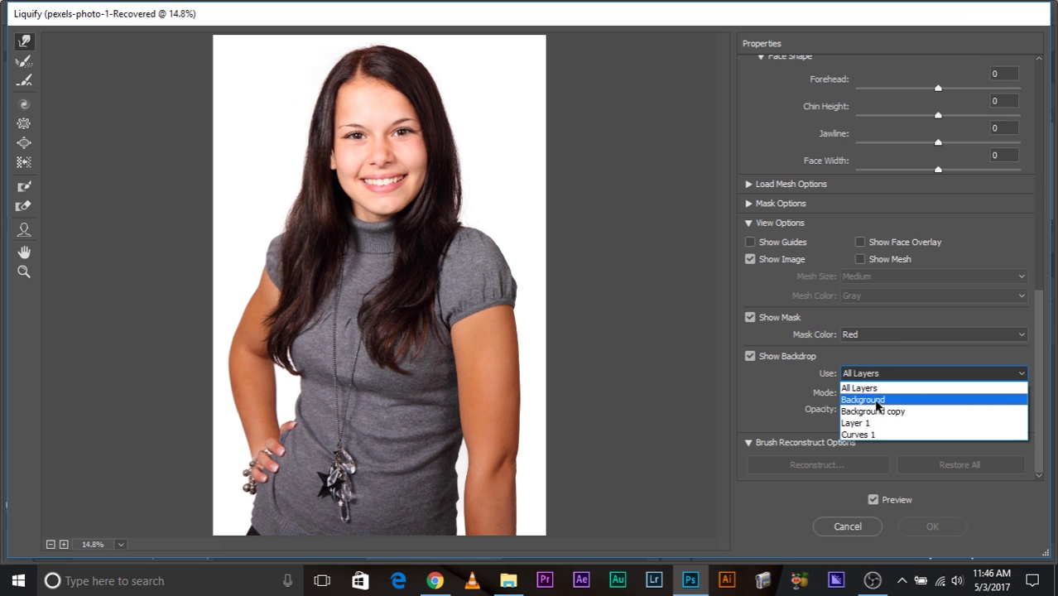
click(876, 423)
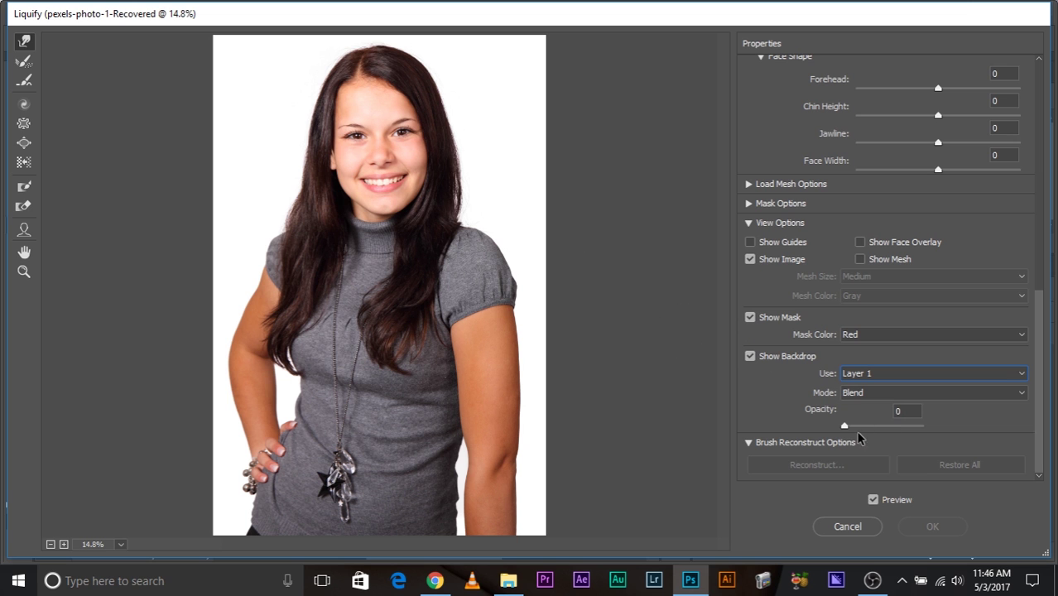
drag(860, 429, 825, 428)
click(882, 375)
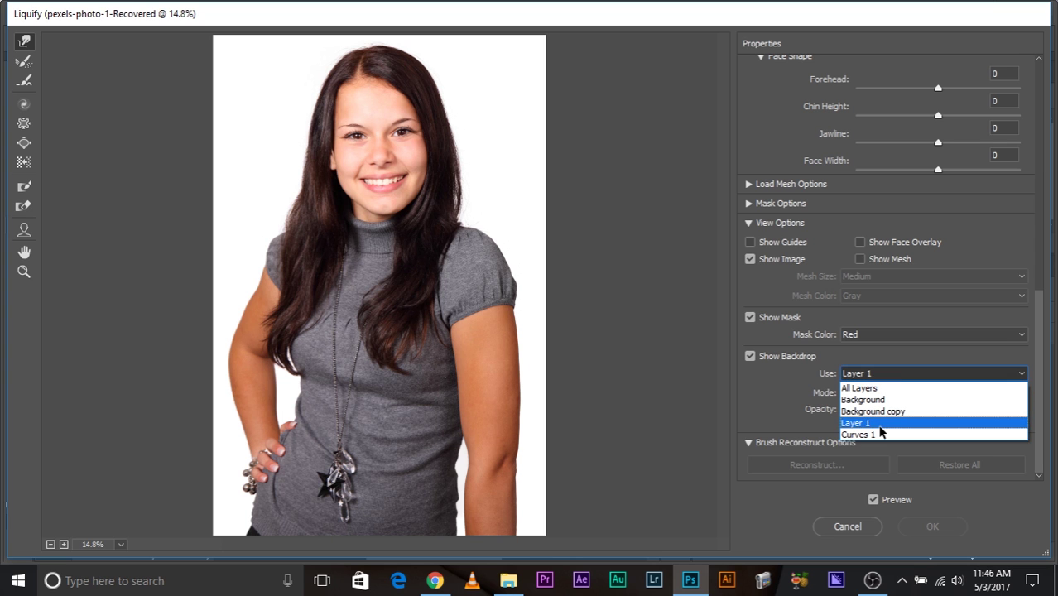
click(879, 424)
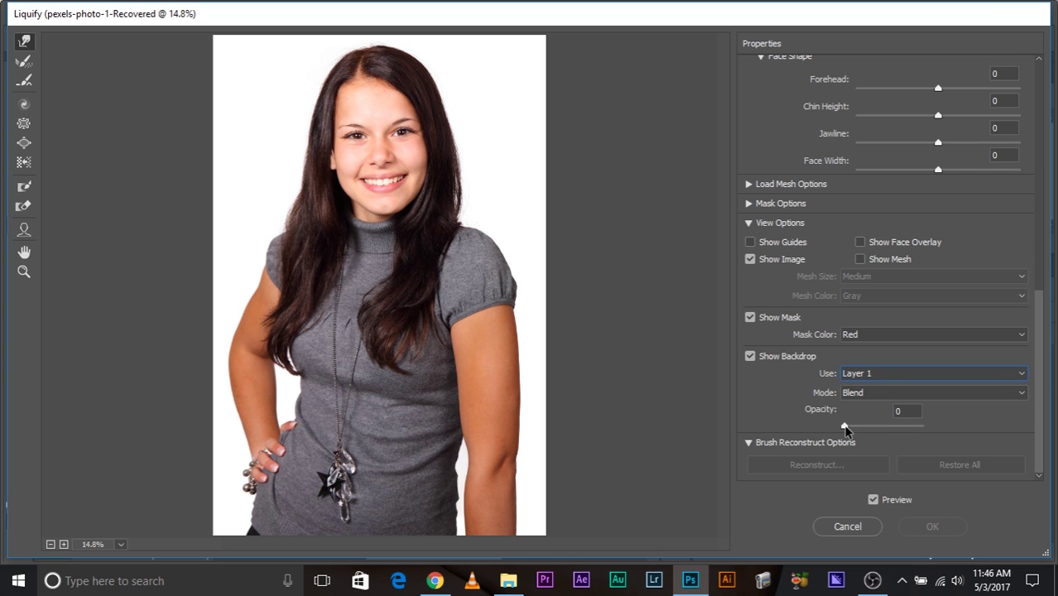
Step: Set backdrop opacity to 46 and forward-warp the hair beside the left cheek to fit the face
drag(844, 426, 879, 427)
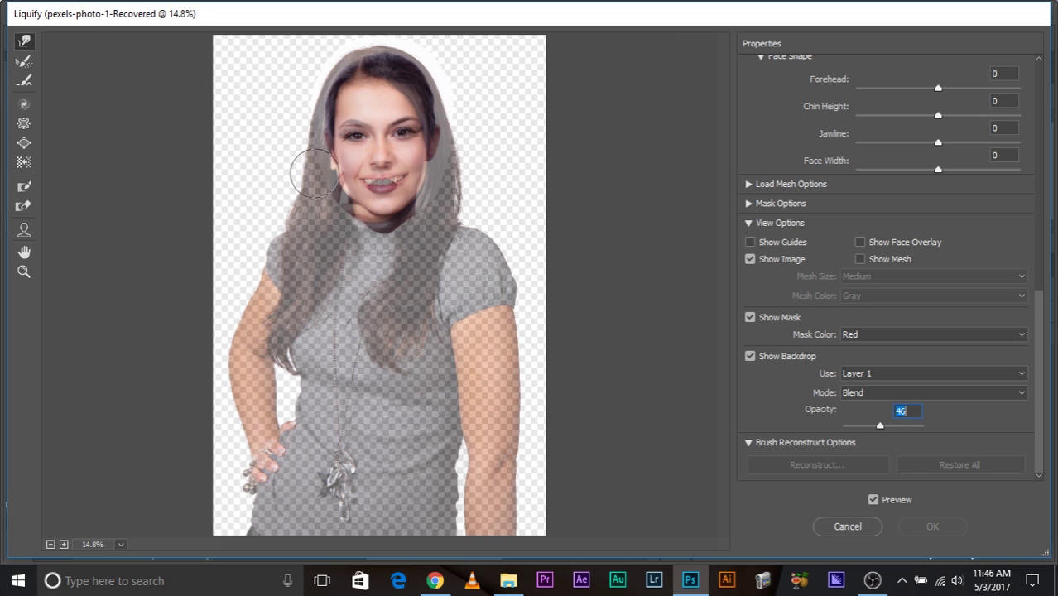
key(ctrl+plus)
key(ctrl+plus)
key(ctrl+plus)
key(ctrl+plus)
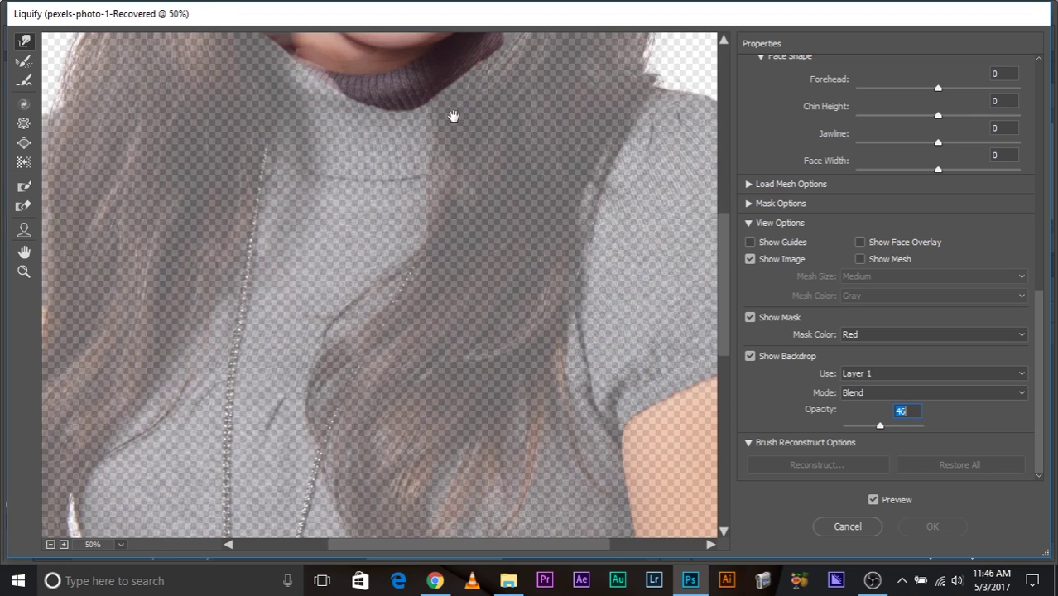
drag(453, 115, 505, 482)
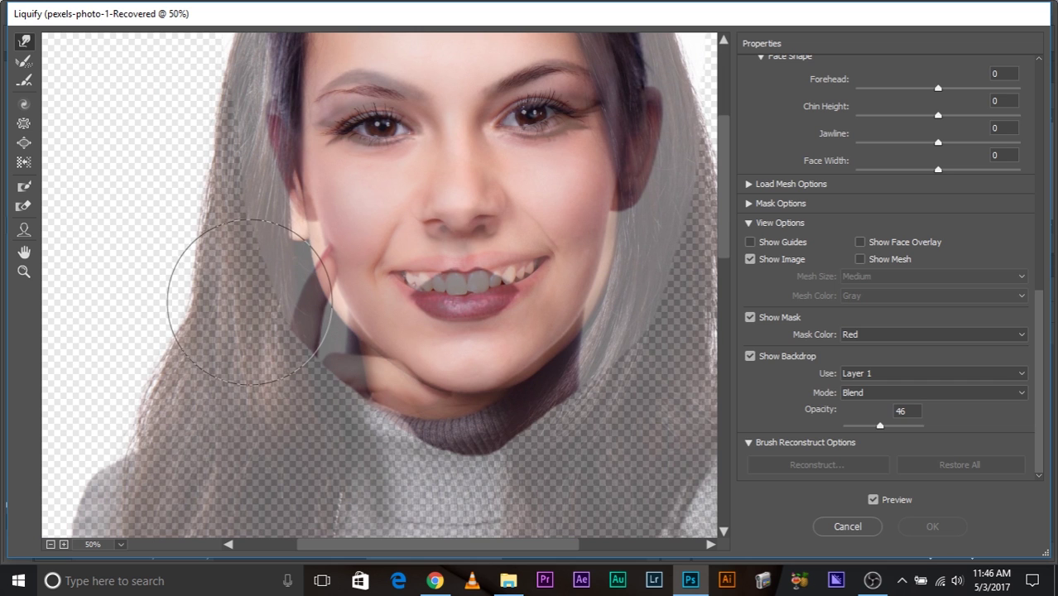
drag(248, 302, 240, 249)
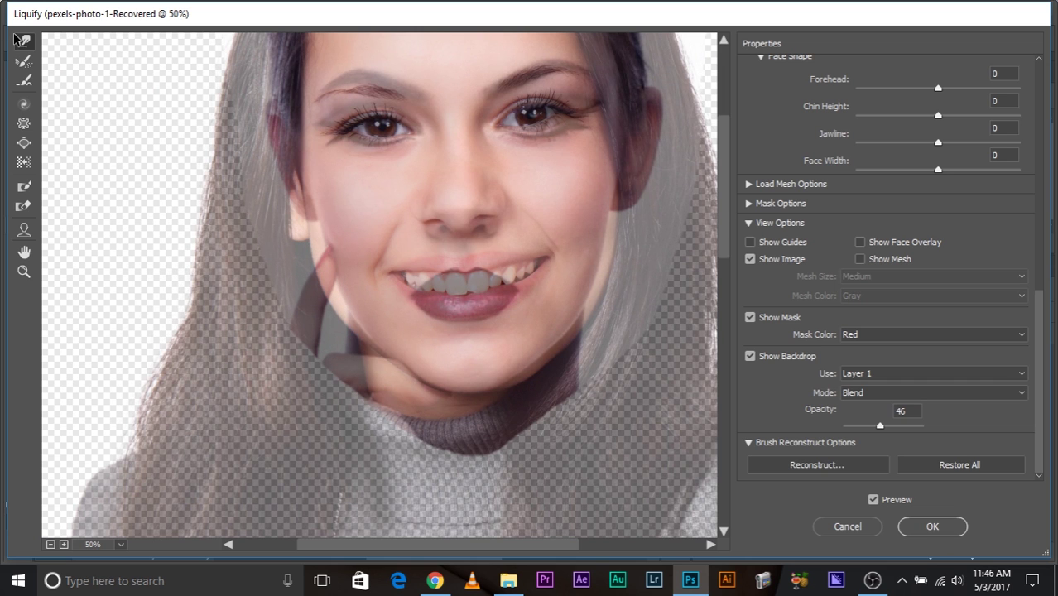
key(alt)
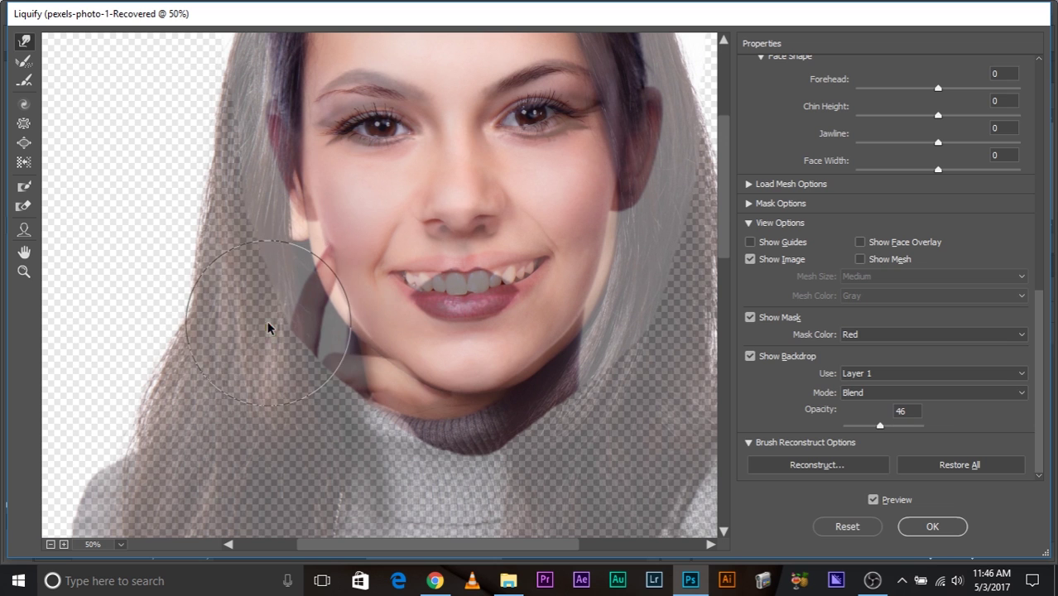
drag(266, 323, 368, 306)
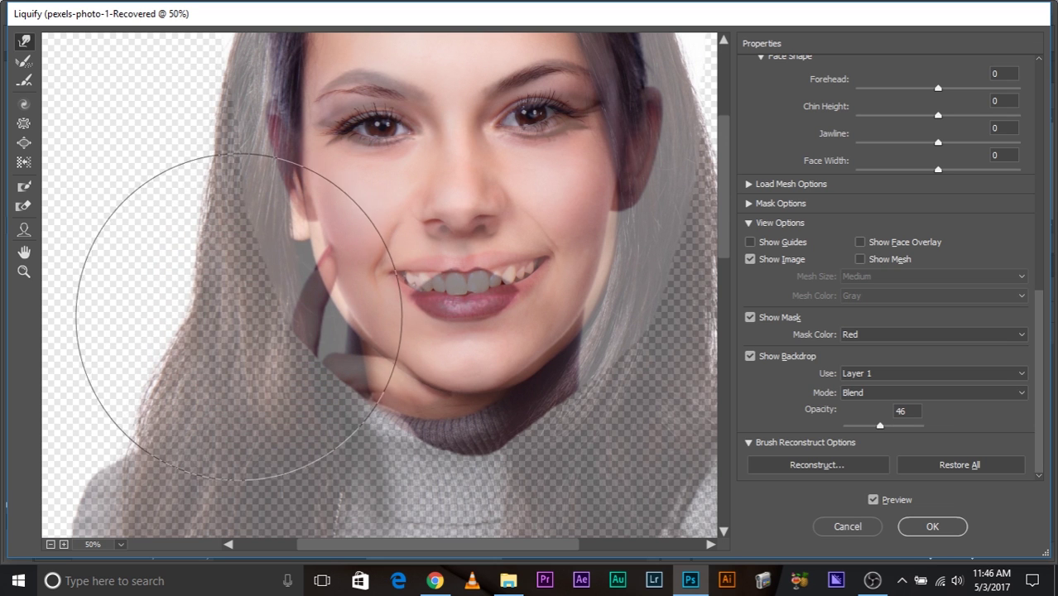
mouse_move(238, 316)
mouse_down()
mouse_move(248, 318)
mouse_move(239, 301)
mouse_move(259, 279)
mouse_move(252, 318)
mouse_move(313, 420)
mouse_move(449, 413)
mouse_up()
Step: Shrink the warp brush and inspect the jaw, mouth and hair edges at 100% zoom
drag(535, 410, 501, 404)
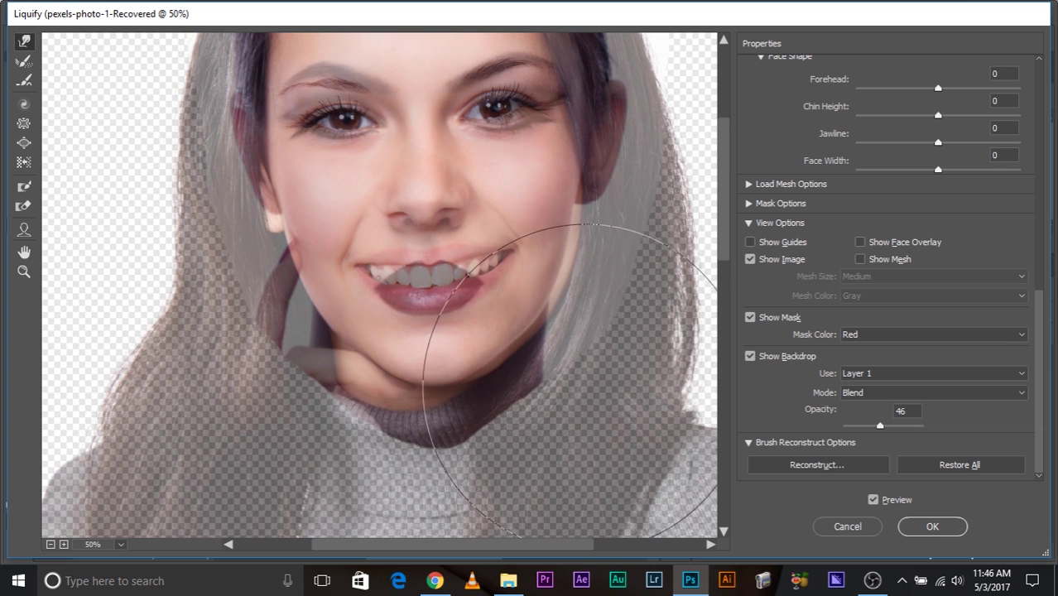
mouse_move(532, 350)
mouse_down()
mouse_move(424, 342)
mouse_move(382, 295)
mouse_move(194, 165)
mouse_up()
key(ctrl+plus)
key(ctrl+plus)
mouse_move(424, 350)
mouse_down()
mouse_move(293, 319)
mouse_move(373, 306)
mouse_move(338, 271)
mouse_move(371, 288)
mouse_move(354, 278)
mouse_up()
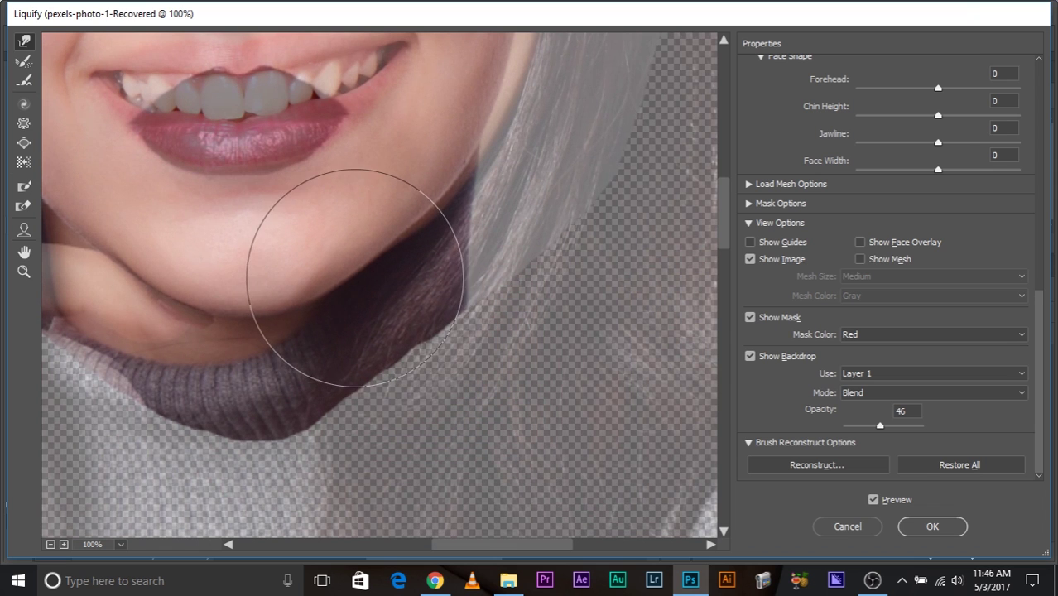
drag(477, 239, 439, 330)
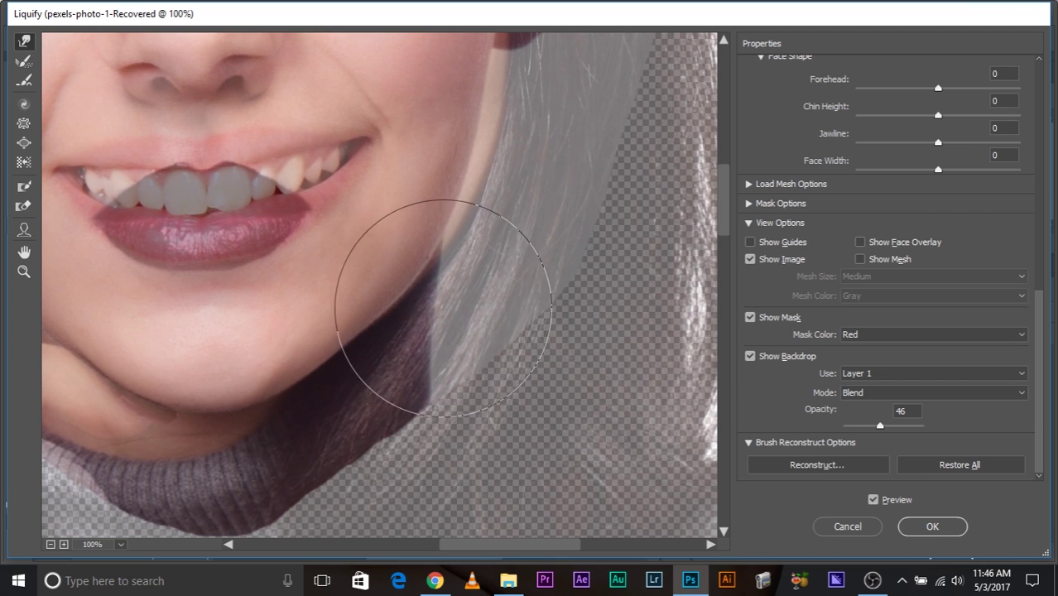
drag(488, 260, 449, 363)
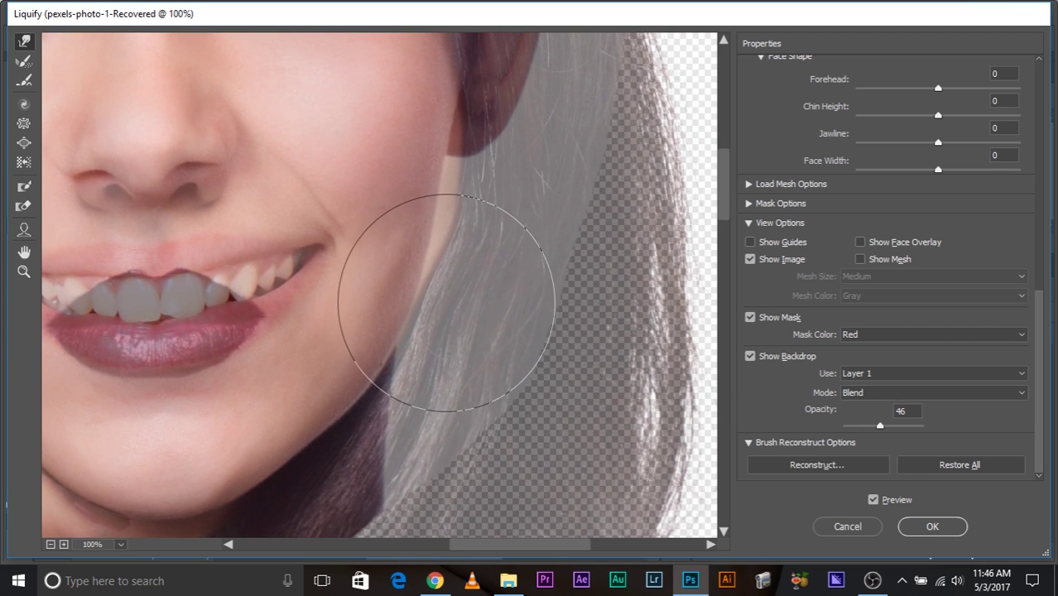
mouse_move(446, 302)
mouse_down()
mouse_move(451, 365)
mouse_move(418, 403)
mouse_up()
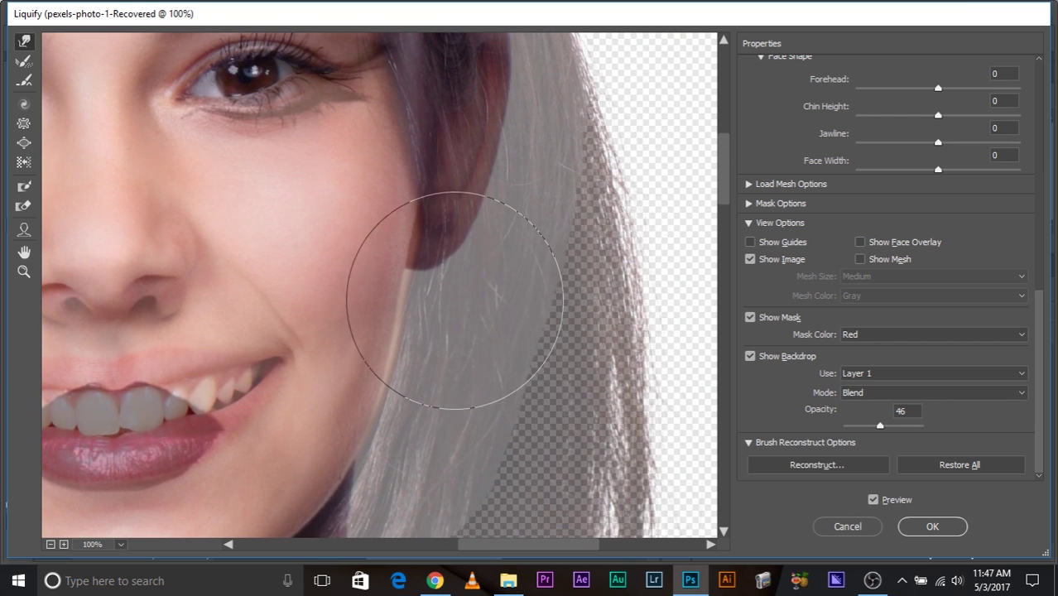
drag(390, 420, 492, 312)
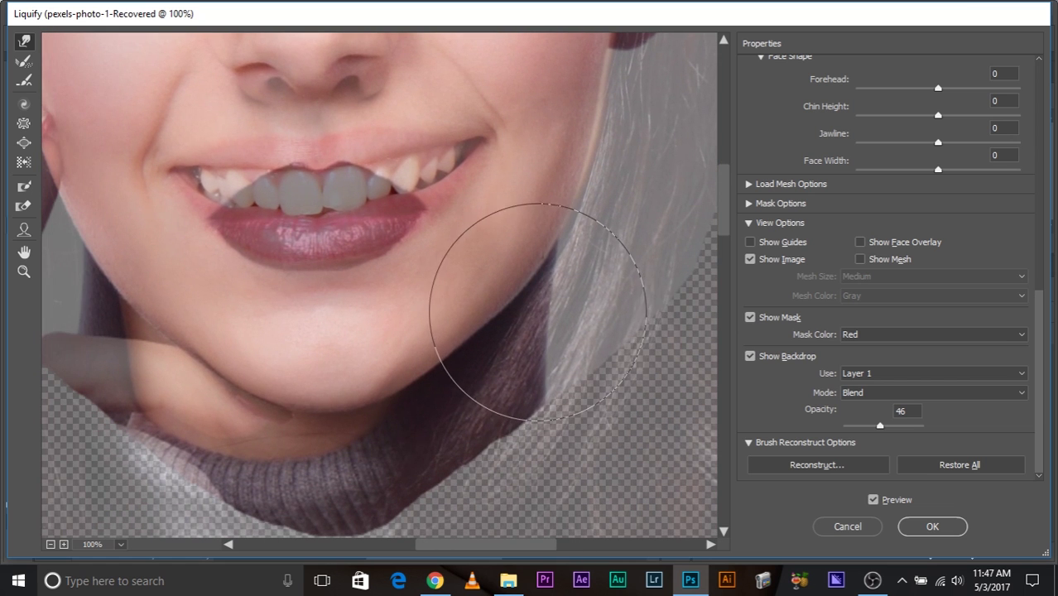
drag(316, 315, 481, 409)
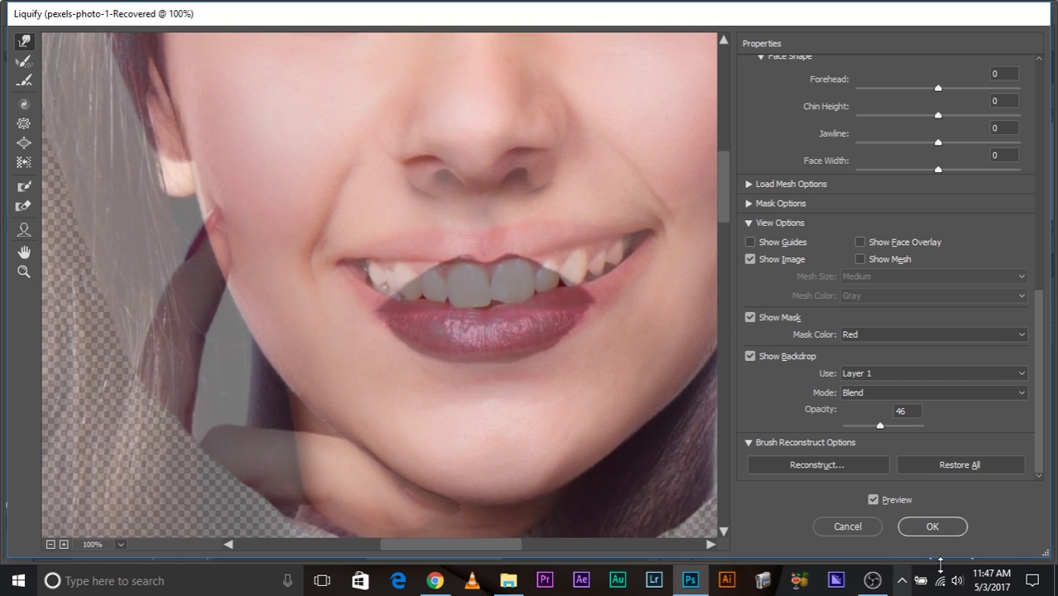
Step: Apply the Liquify changes and frame the face at 50% zoom
click(932, 528)
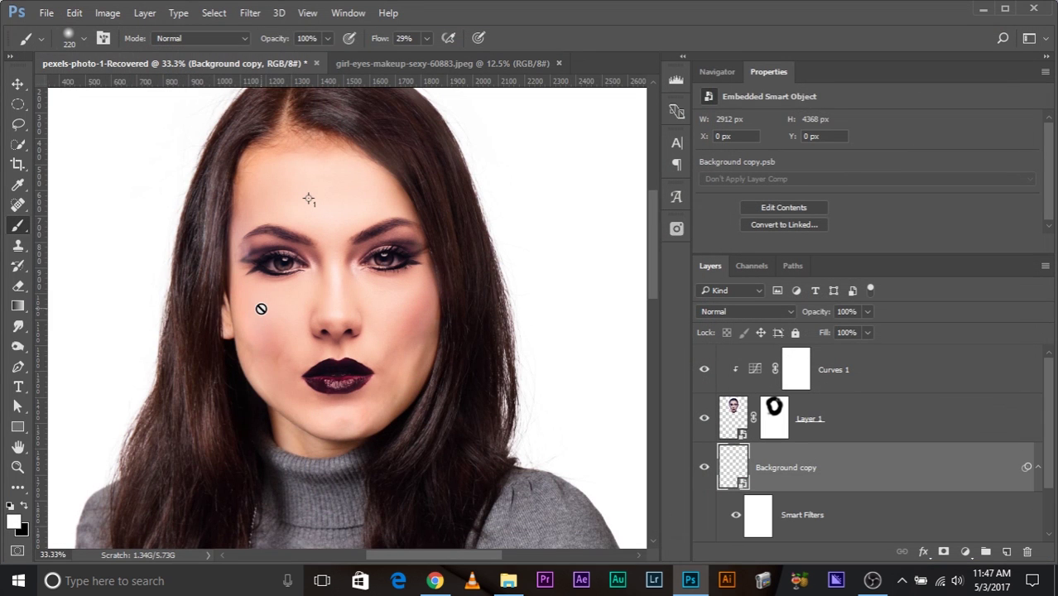
drag(423, 461, 464, 351)
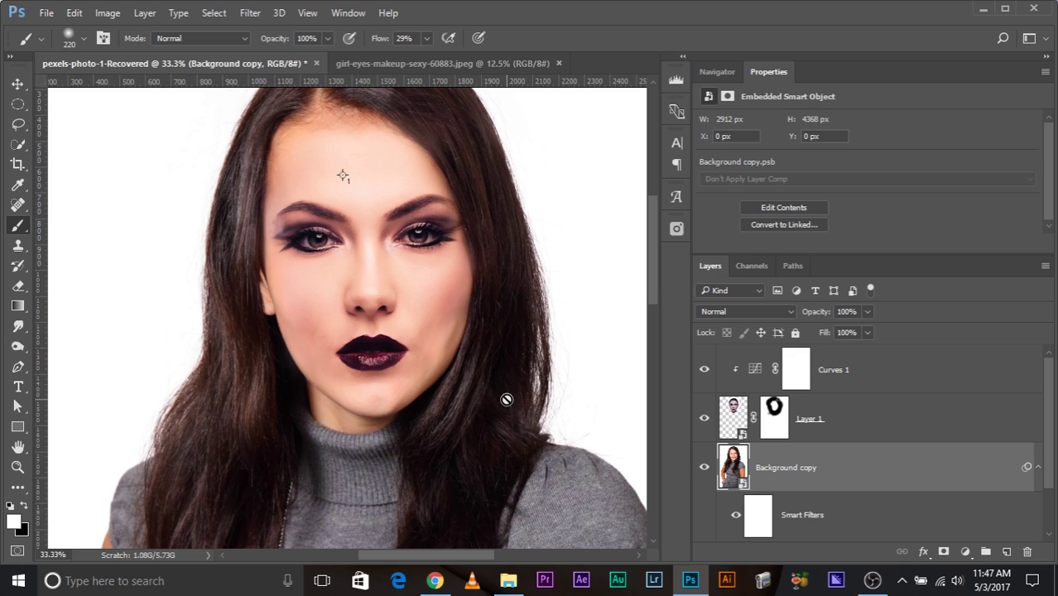
scroll(506, 405, down, 3)
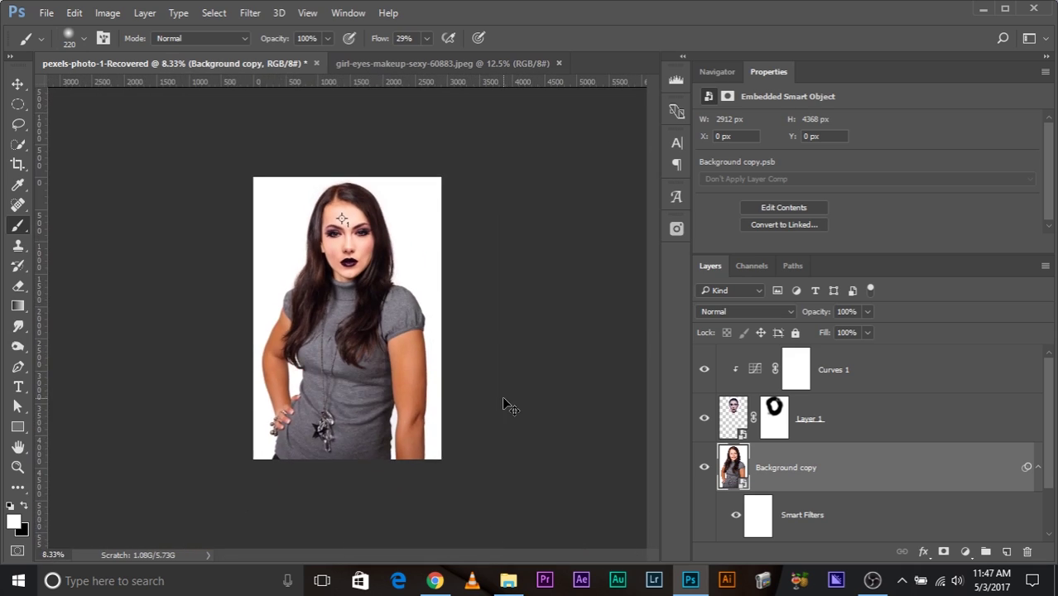
scroll(503, 399, up, 3)
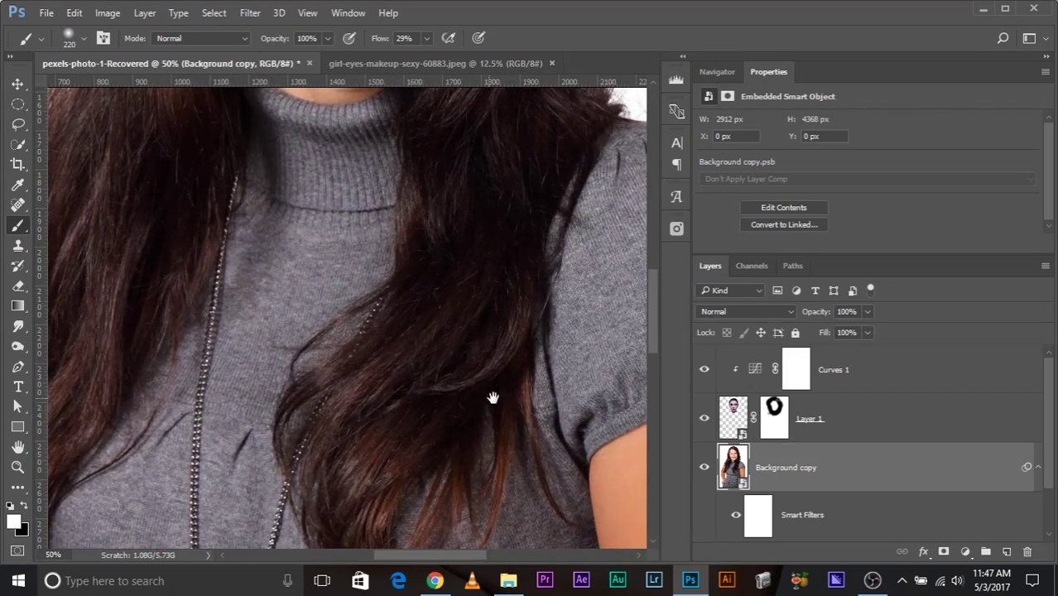
drag(490, 396, 509, 532)
scroll(509, 532, up, 5)
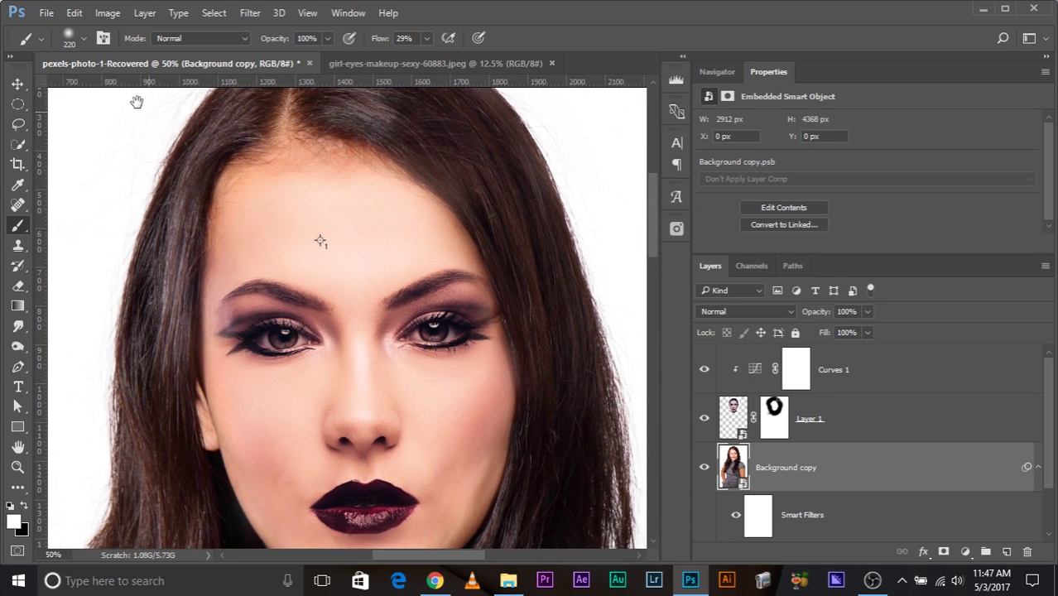
drag(274, 163, 228, 68)
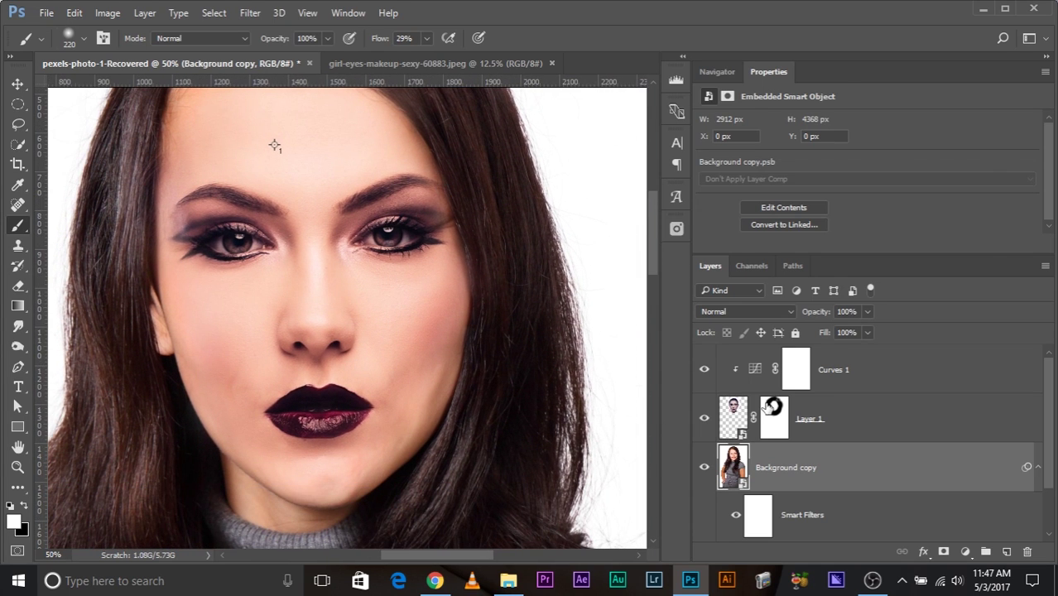
Step: Paint black on Layer 1's mask with a 104 px brush to blend the forehead
click(769, 409)
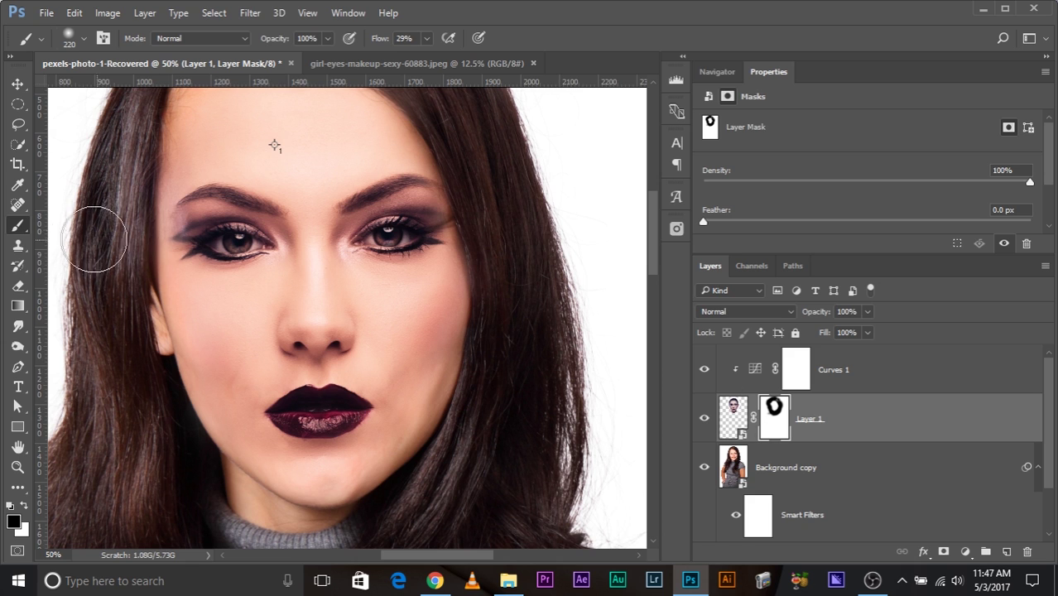
key(bracketleft)
key(bracketleft)
key(bracketleft)
key(bracketleft)
key(bracketleft)
key(bracketleft)
key(bracketleft)
key(bracketleft)
key(bracketleft)
key(bracketleft)
key(bracketleft)
key(bracketleft)
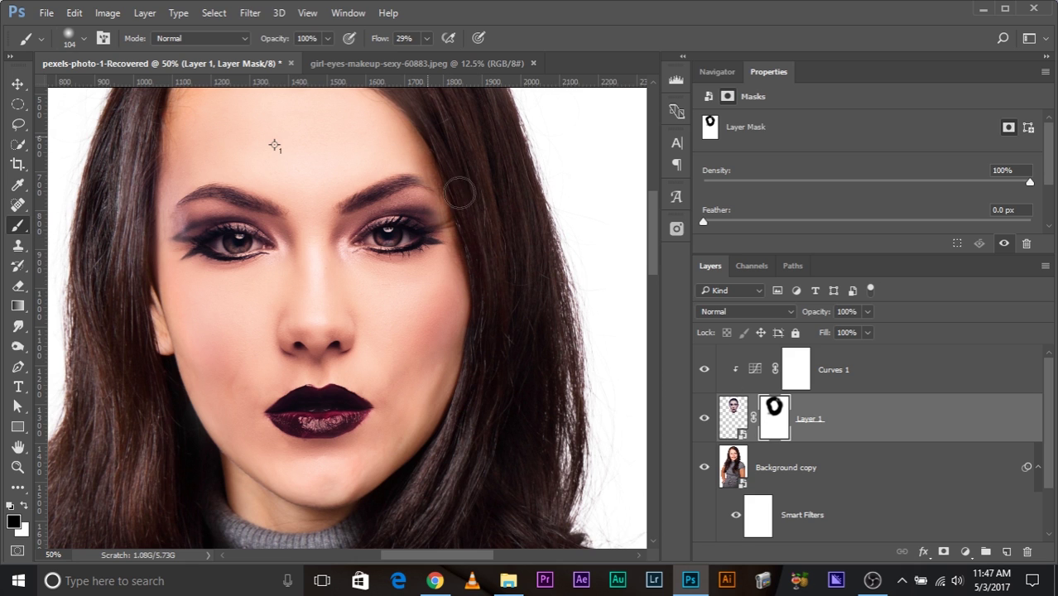
key(x)
drag(424, 224, 425, 214)
key(ctrl+z)
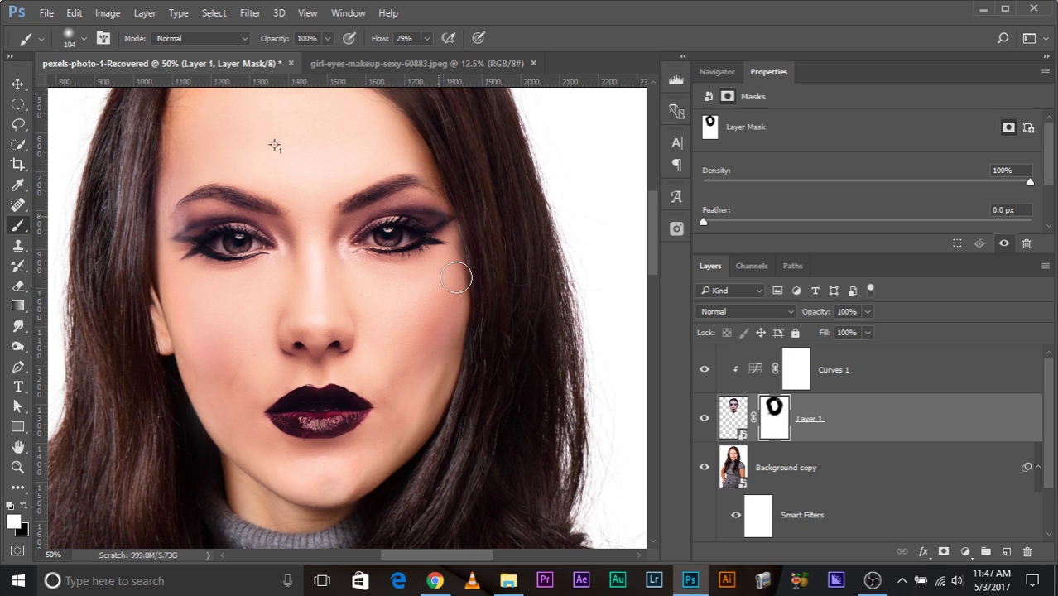
key(x)
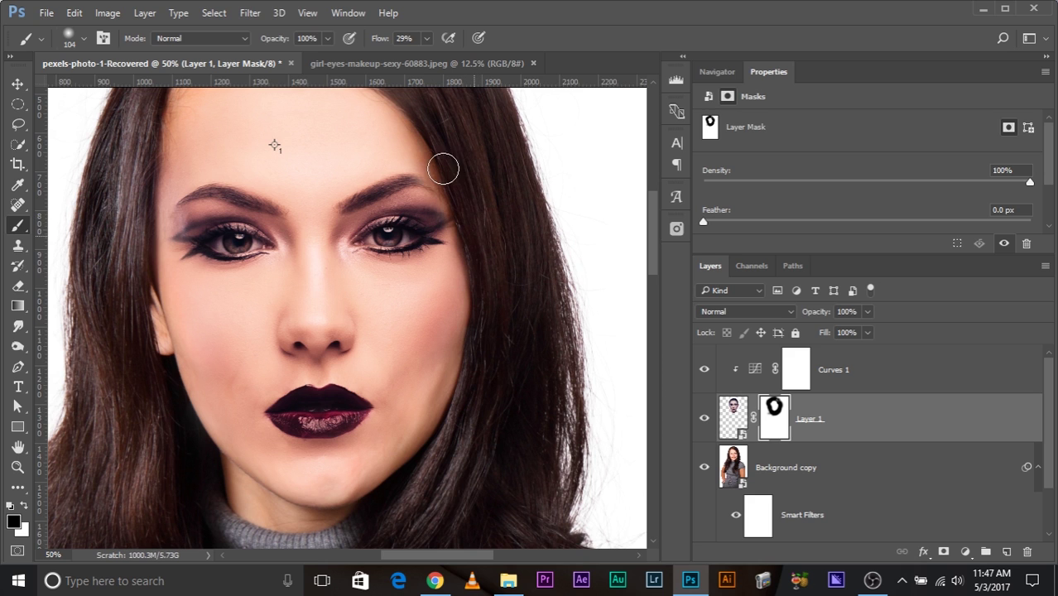
drag(451, 217, 462, 289)
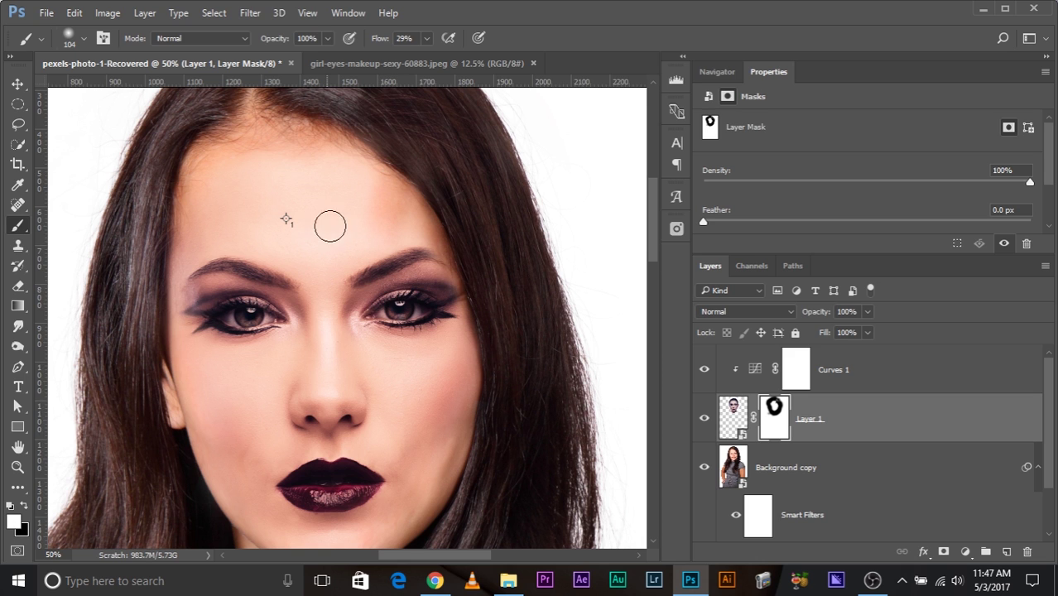
drag(379, 200, 411, 223)
Step: Return the view to the forehead and rotate Layer 1 about −1° with Free Transform
drag(285, 220, 232, 102)
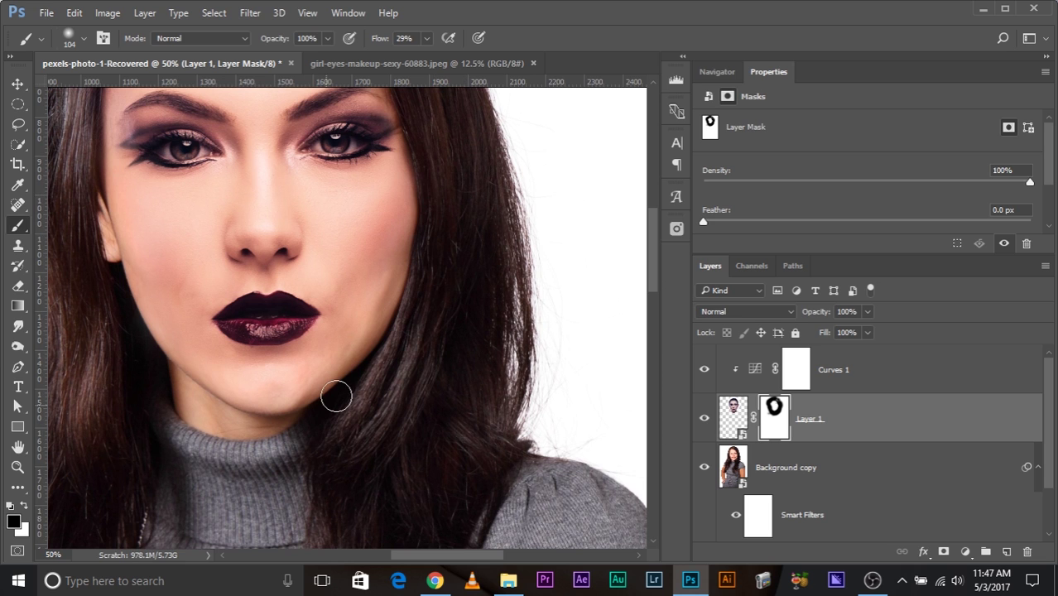
scroll(336, 396, left, 3)
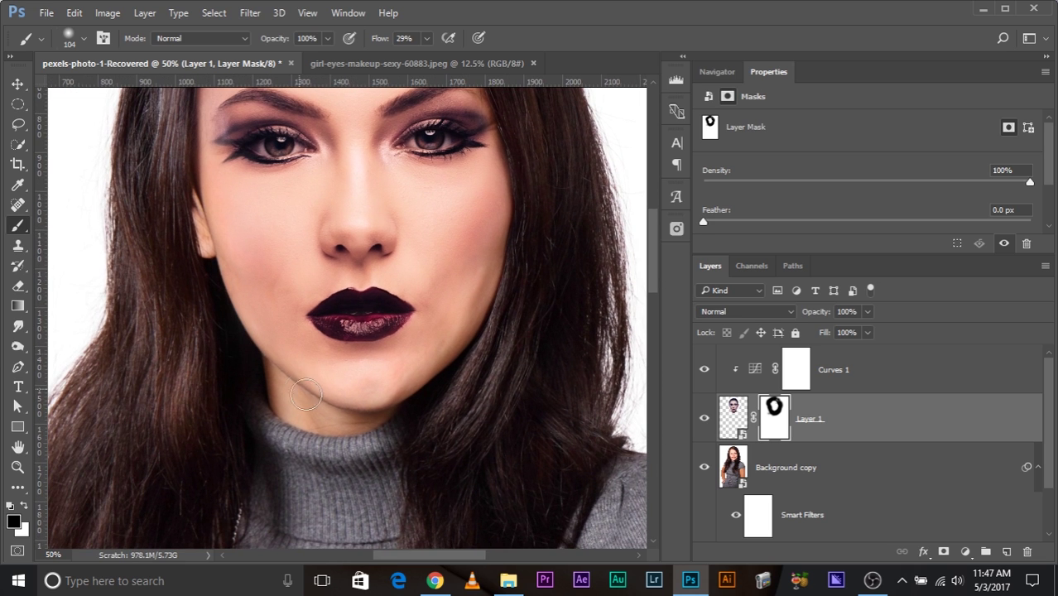
drag(378, 514, 387, 463)
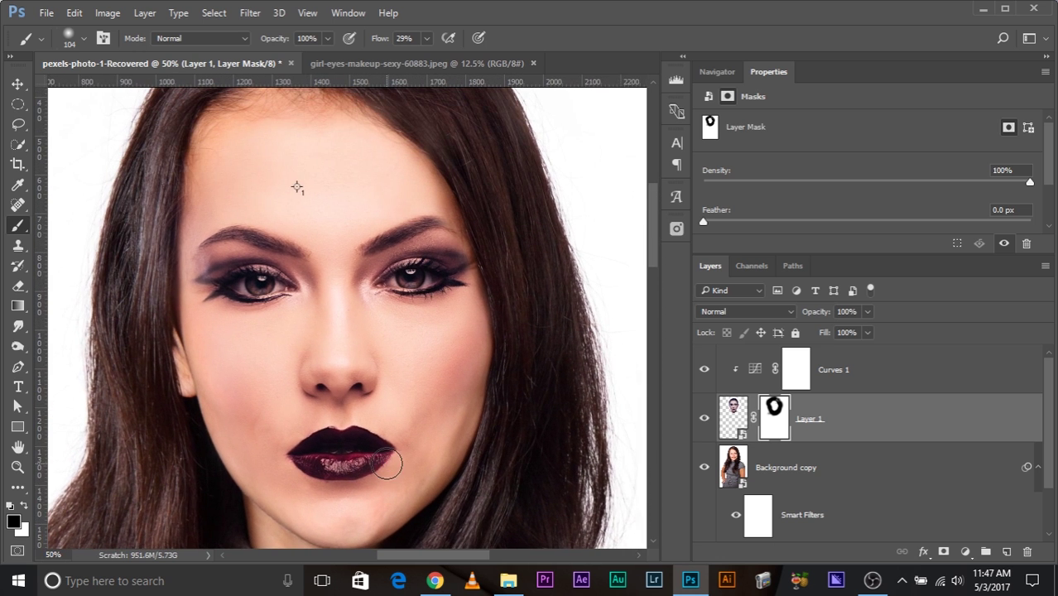
key(ctrl+t)
drag(624, 276, 626, 270)
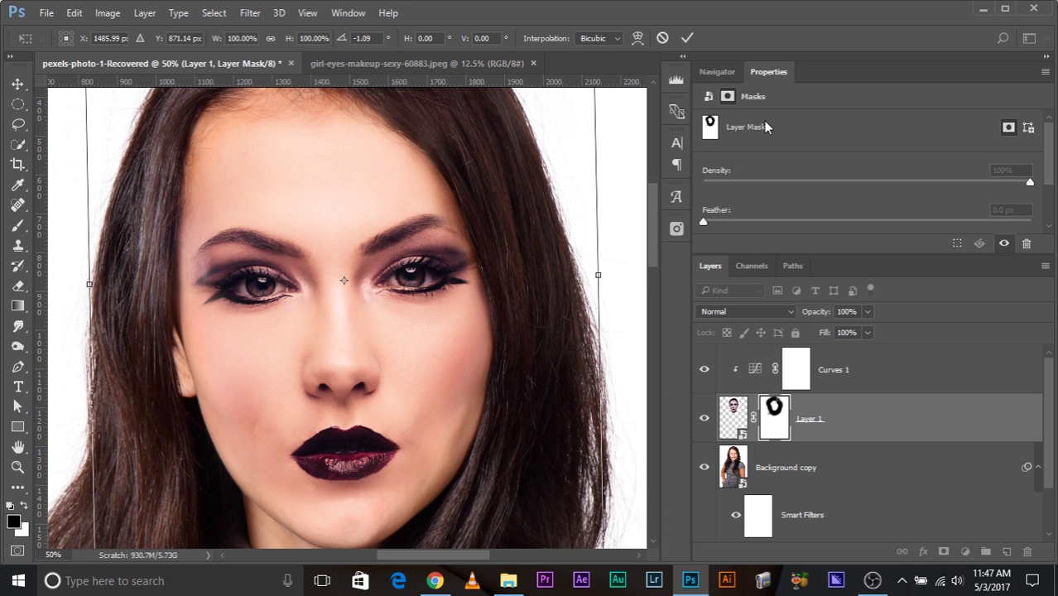
Step: Nudge the face left, commit it, and restore the eyeshadow at the right eye's outer corner
key(Left)
key(Left)
key(Left)
key(Left)
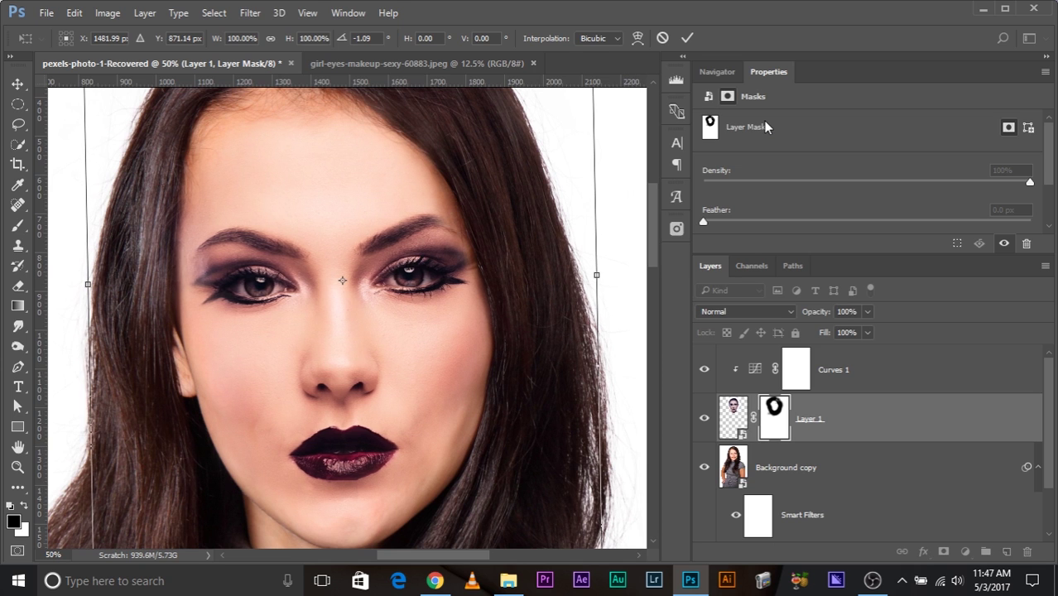
key(b)
key(x)
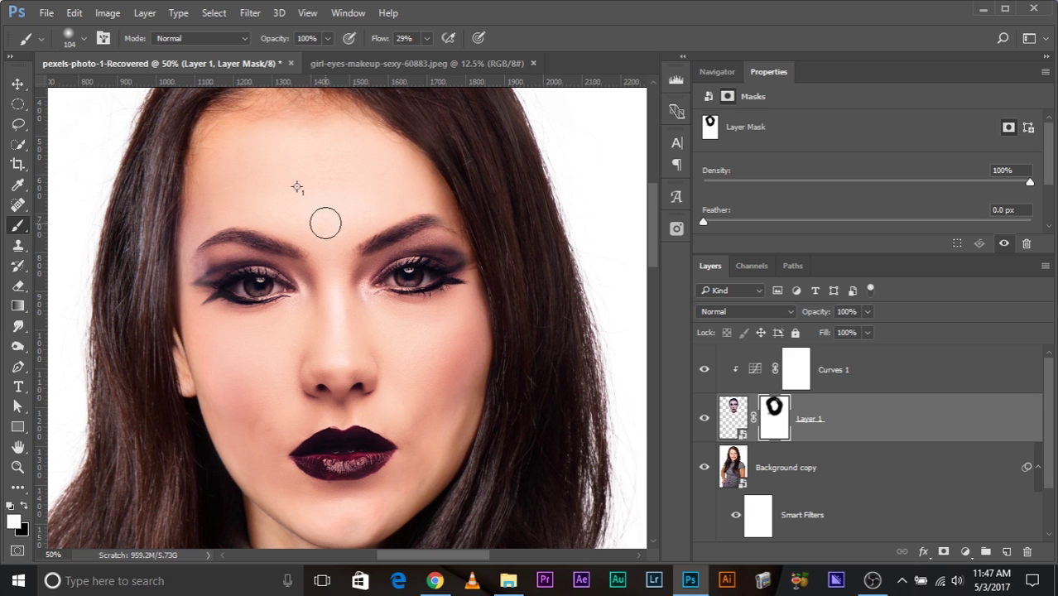
mouse_move(429, 229)
mouse_down()
mouse_move(466, 245)
mouse_move(462, 269)
mouse_move(473, 275)
mouse_move(493, 257)
mouse_move(354, 353)
mouse_up()
Step: With a smaller brush, hide the face edge along the hairline above the right eye and eyebrow
scroll(502, 288, up, 2)
alt+right_click(476, 309)
key(x)
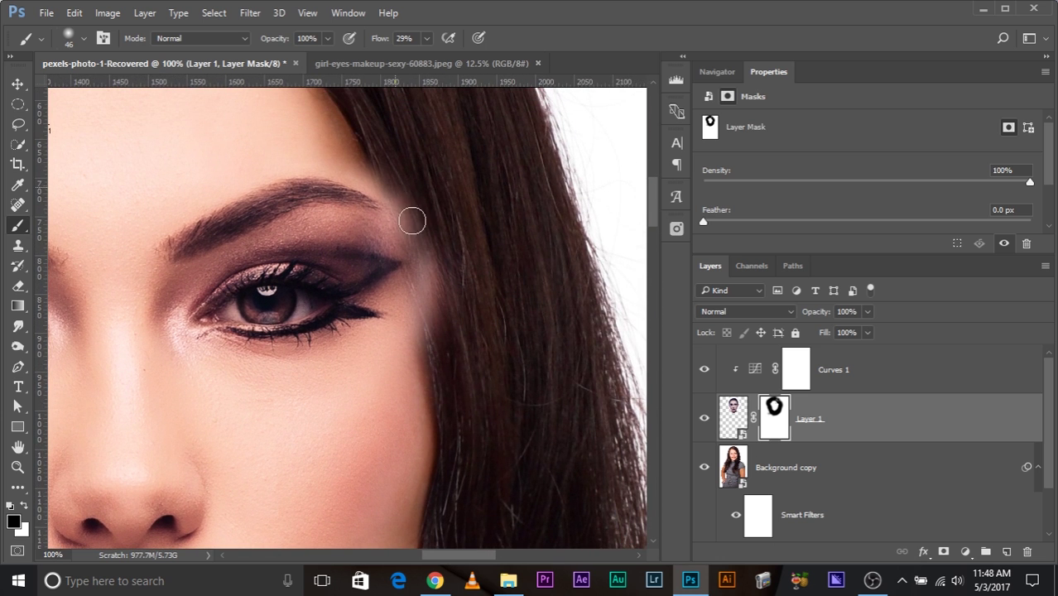
mouse_move(410, 218)
mouse_down()
mouse_move(387, 173)
mouse_move(429, 283)
mouse_move(417, 274)
mouse_move(427, 308)
mouse_up()
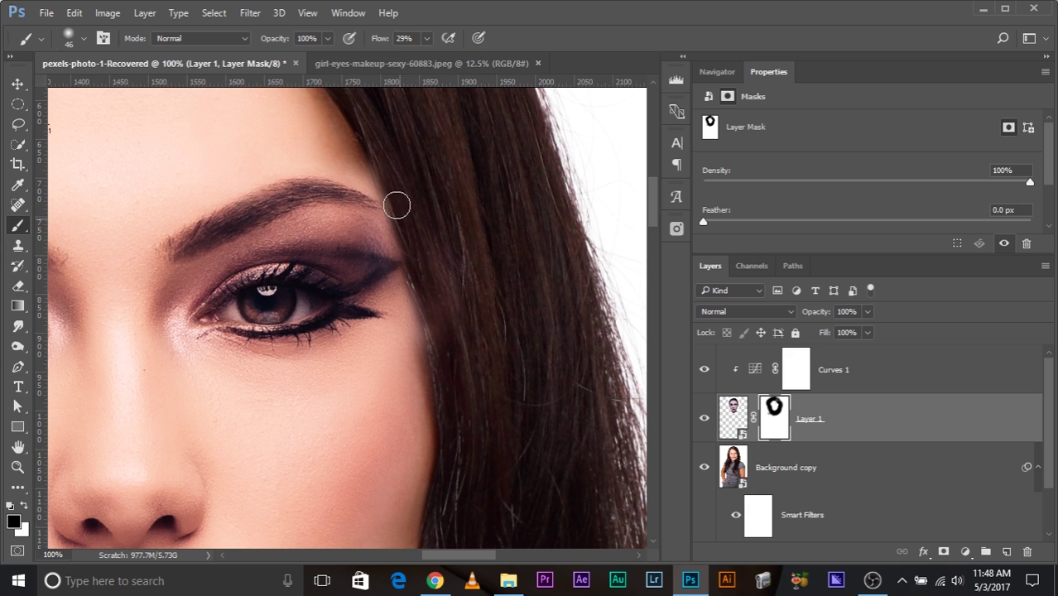
drag(380, 163, 393, 224)
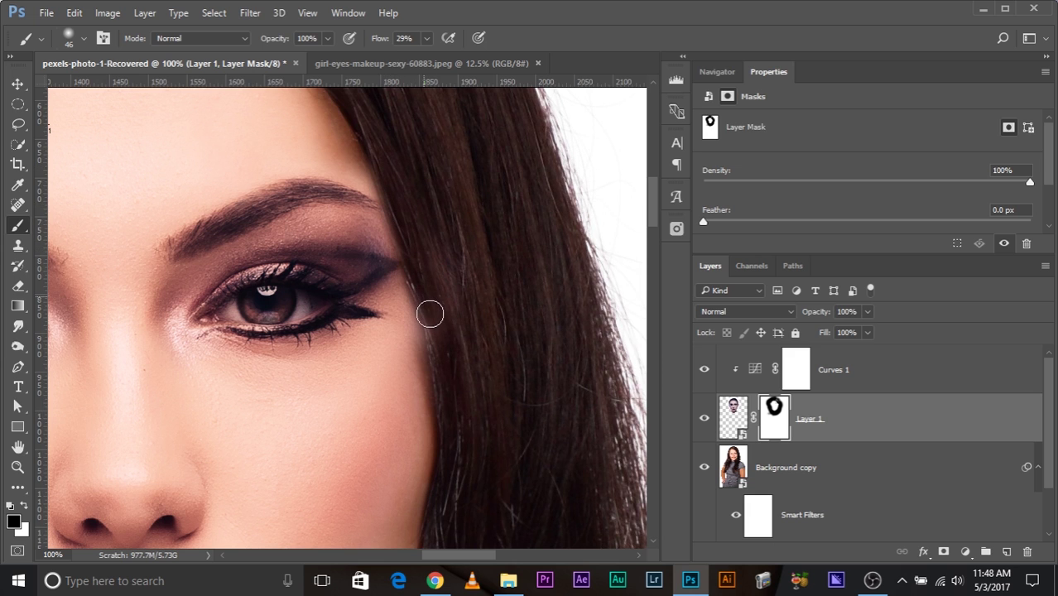
Step: Blend the face edge down the hairline with a 110 px brush and along the right jawline
mouse_move(479, 465)
mouse_down()
mouse_move(467, 264)
mouse_move(437, 378)
mouse_up()
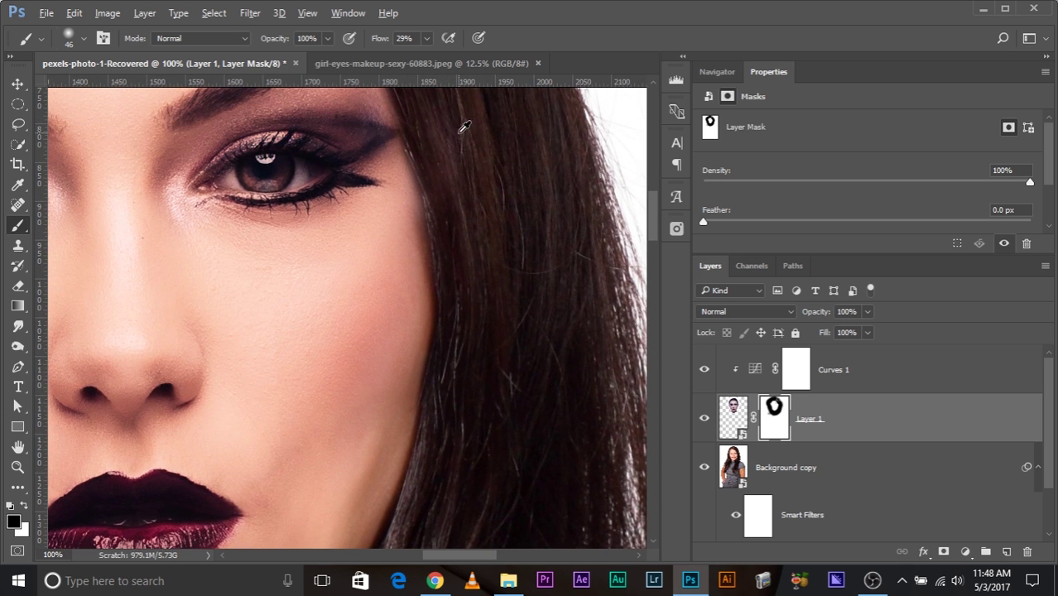
drag(463, 130, 489, 153)
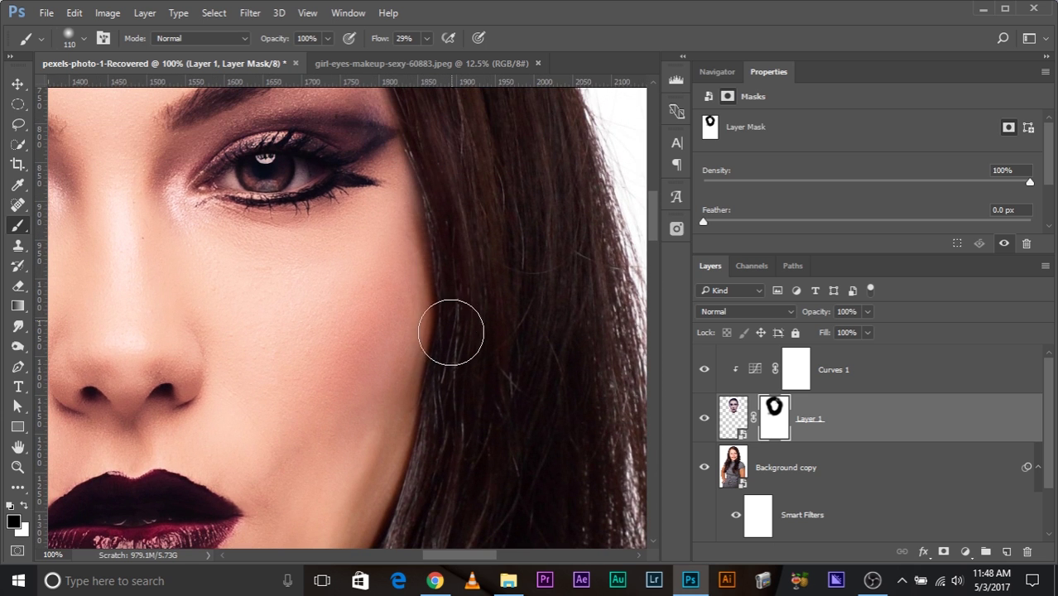
drag(440, 456, 673, 308)
drag(355, 166, 530, 298)
drag(381, 124, 357, 443)
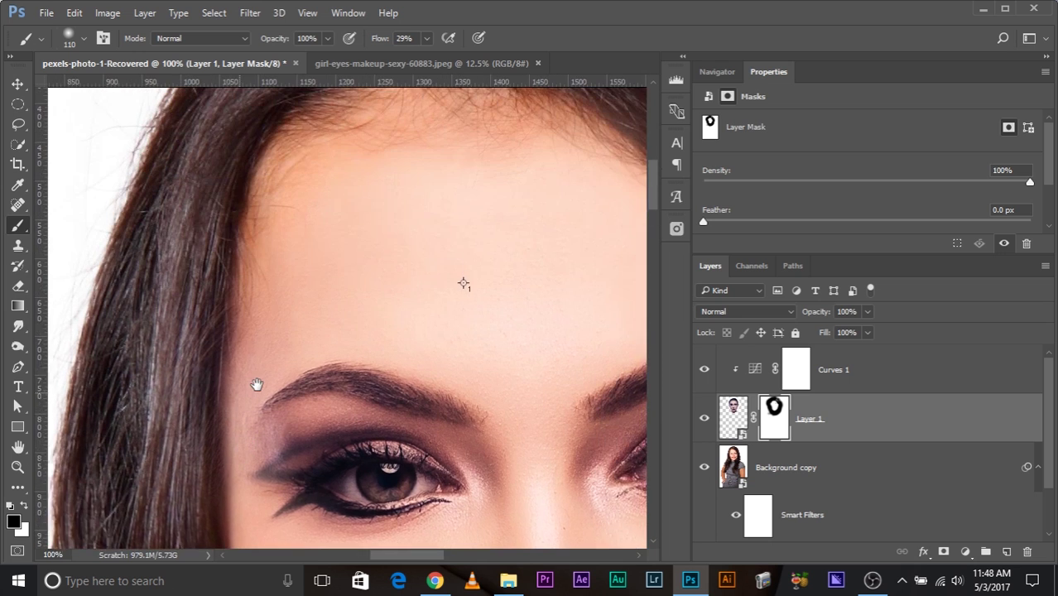
key(ctrl+minus)
key(ctrl+minus)
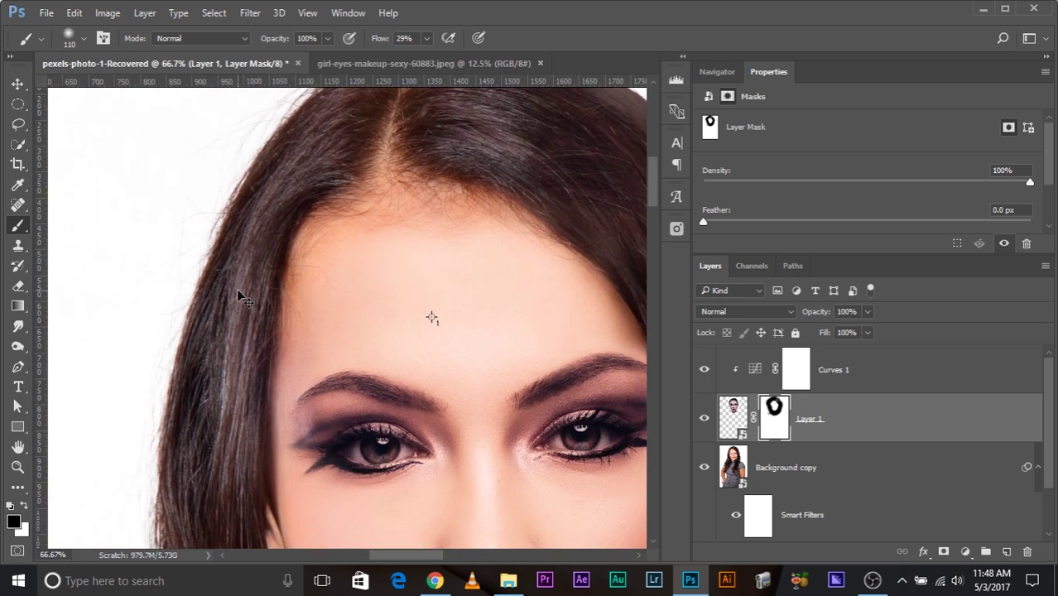
drag(496, 546, 433, 467)
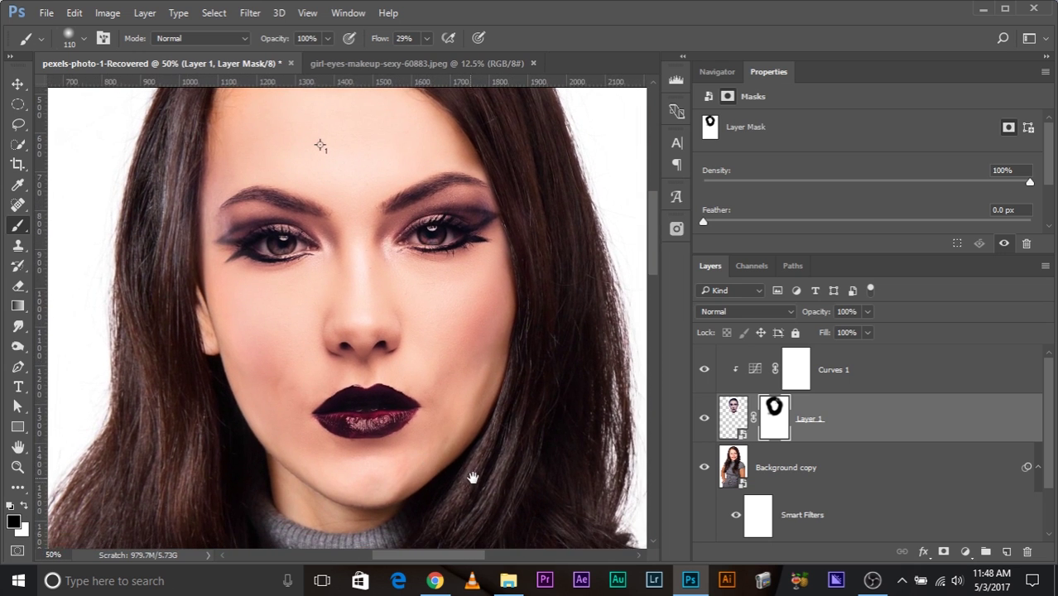
key(x)
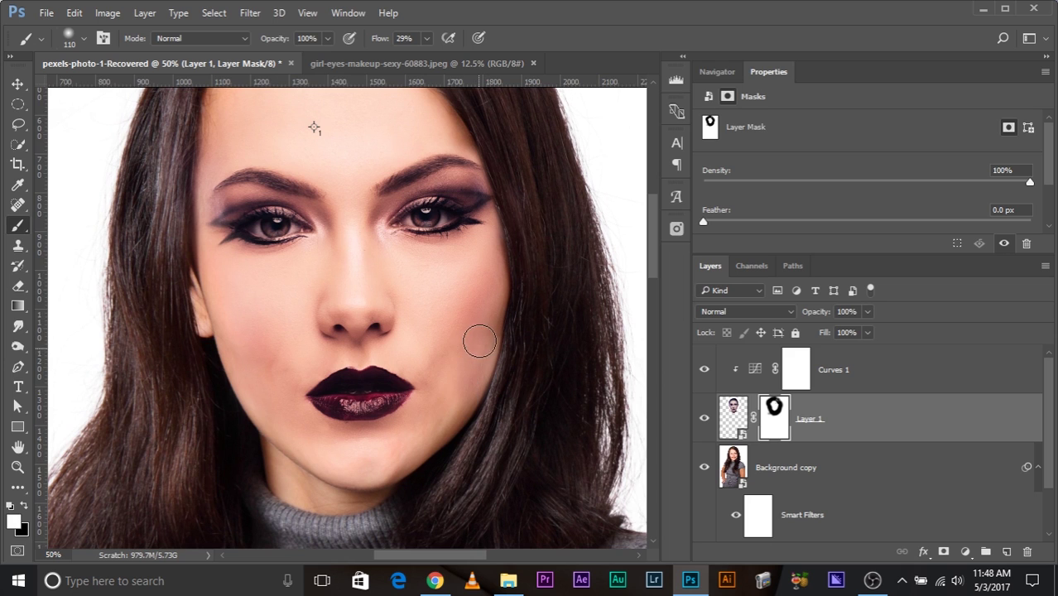
key(x)
drag(508, 348, 479, 406)
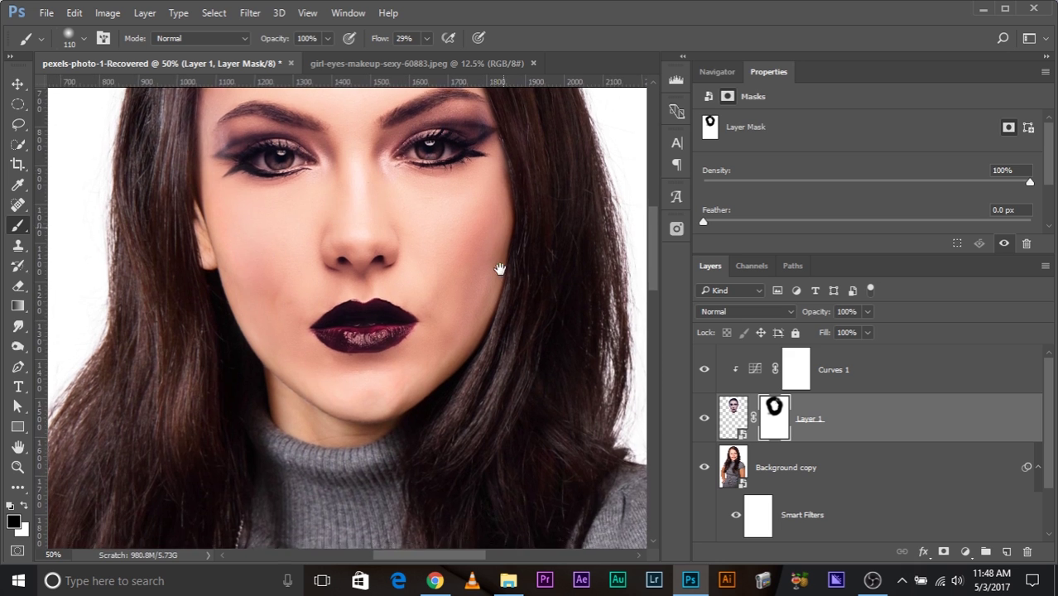
Step: Fine-tune the face layer's horizontal position and commit it
key(ctrl+t)
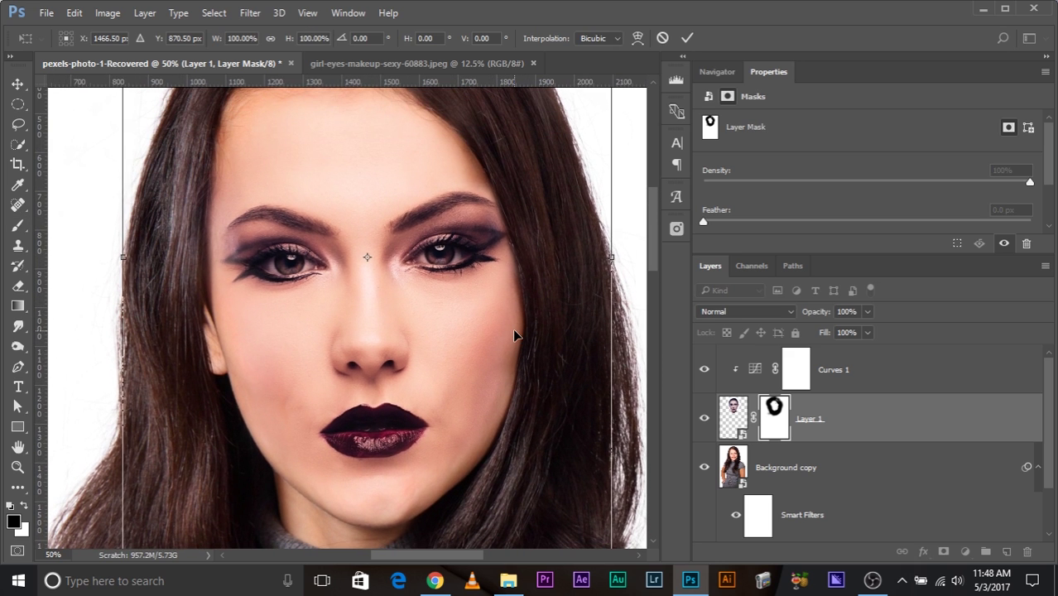
key(Left)
key(Left)
key(Left)
key(Left)
key(Left)
key(Left)
key(Left)
key(Left)
key(Left)
key(Left)
key(Right)
key(Right)
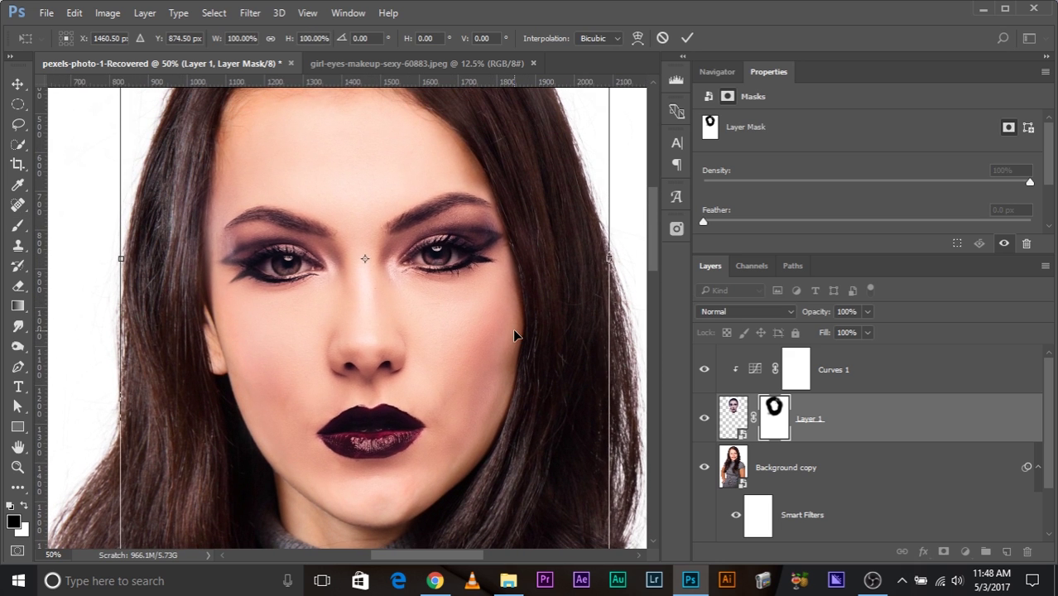
key(Return)
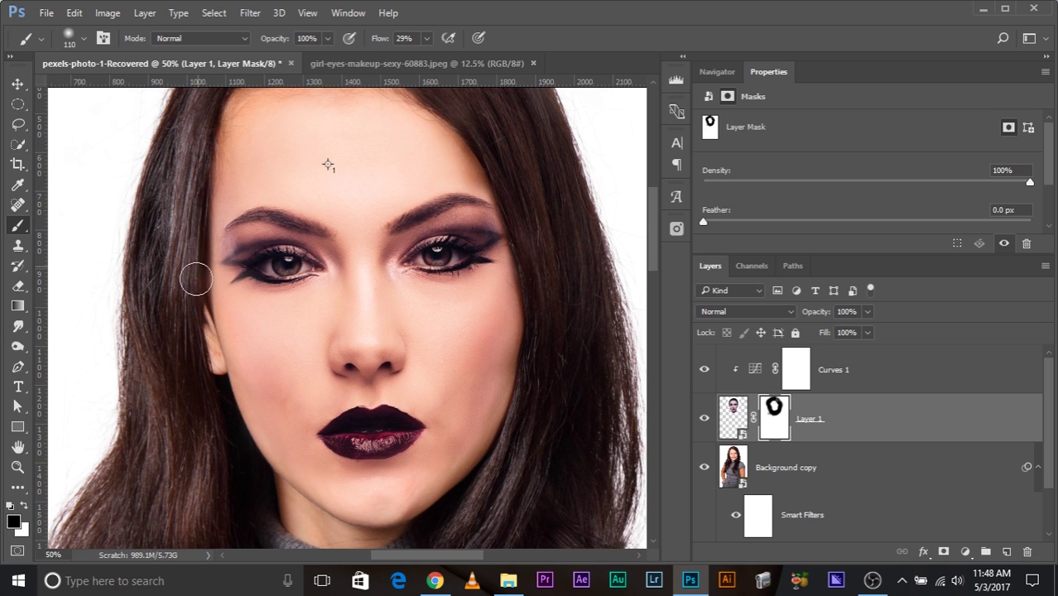
Step: Enlarge the brush to 350 px and frame the face, neck and shirt
drag(229, 344, 199, 307)
key(ctrl+minus)
key(ctrl+minus)
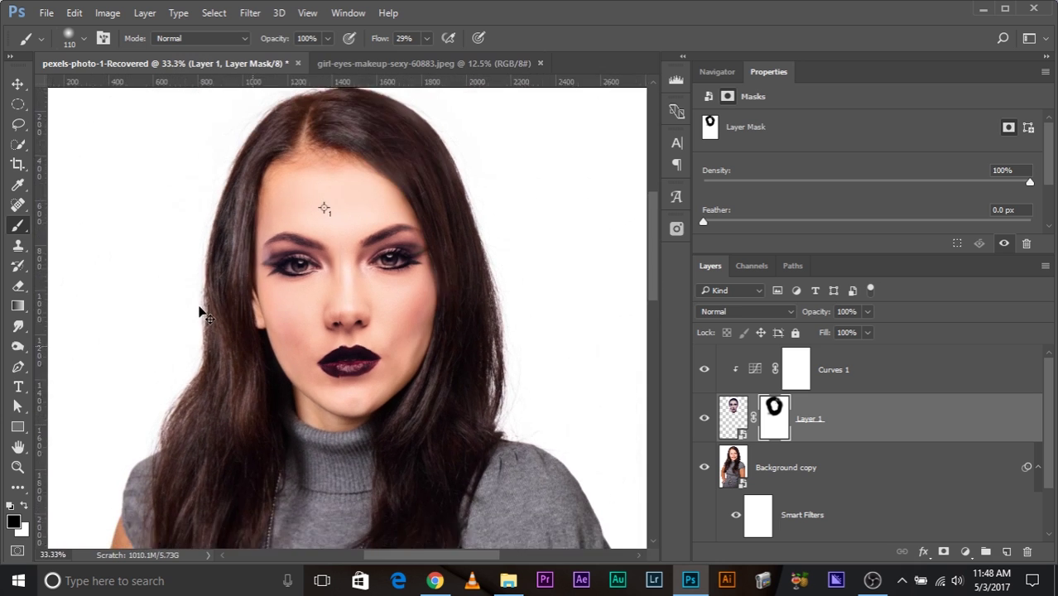
key(ctrl+plus)
drag(398, 396, 381, 388)
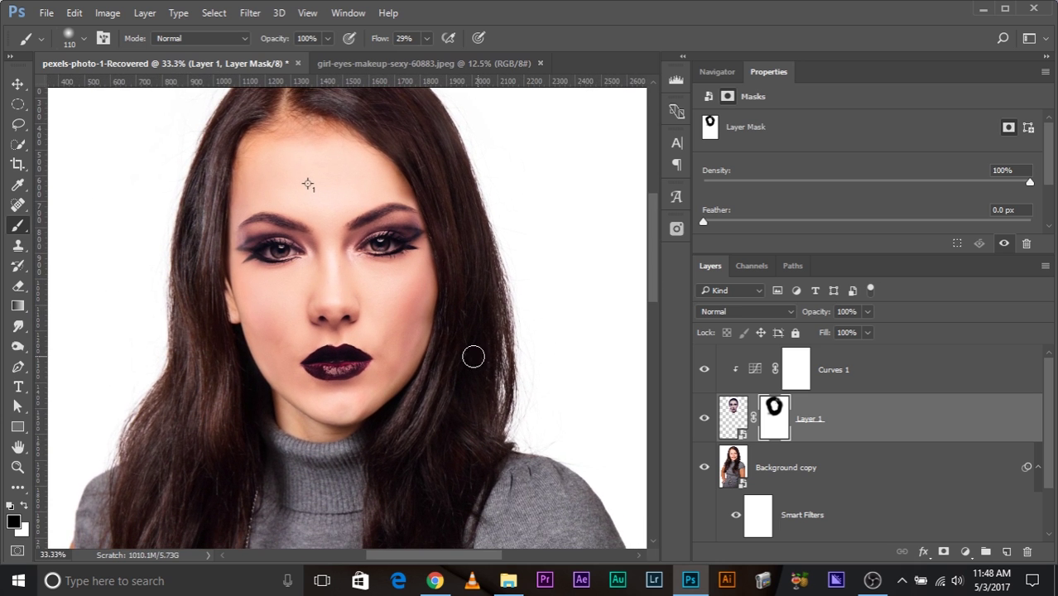
key(bracketright)
key(bracketright)
key(bracketright)
key(bracketright)
key(bracketright)
key(bracketright)
key(bracketright)
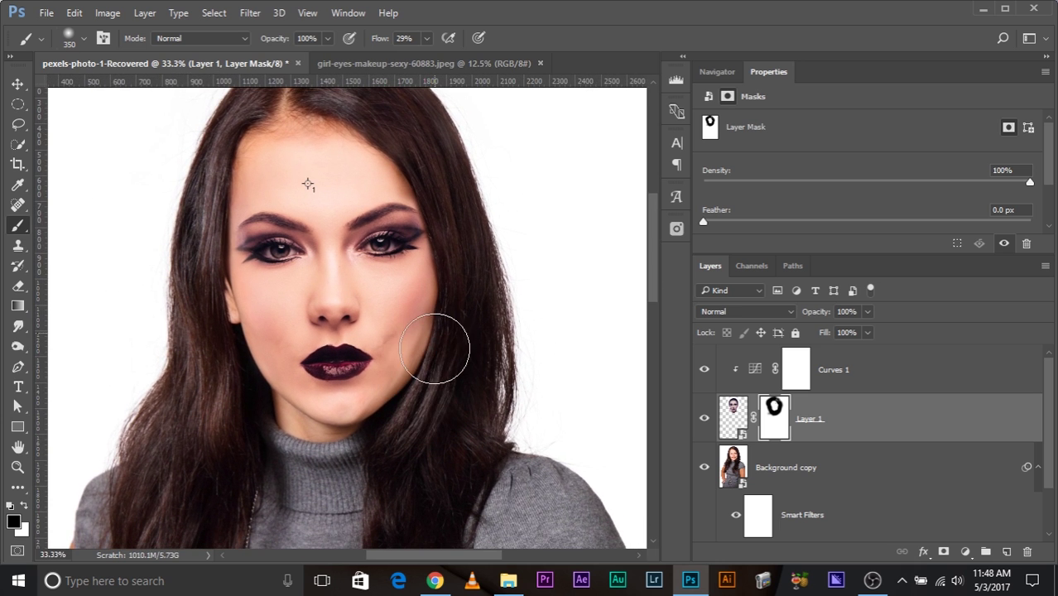
key(x)
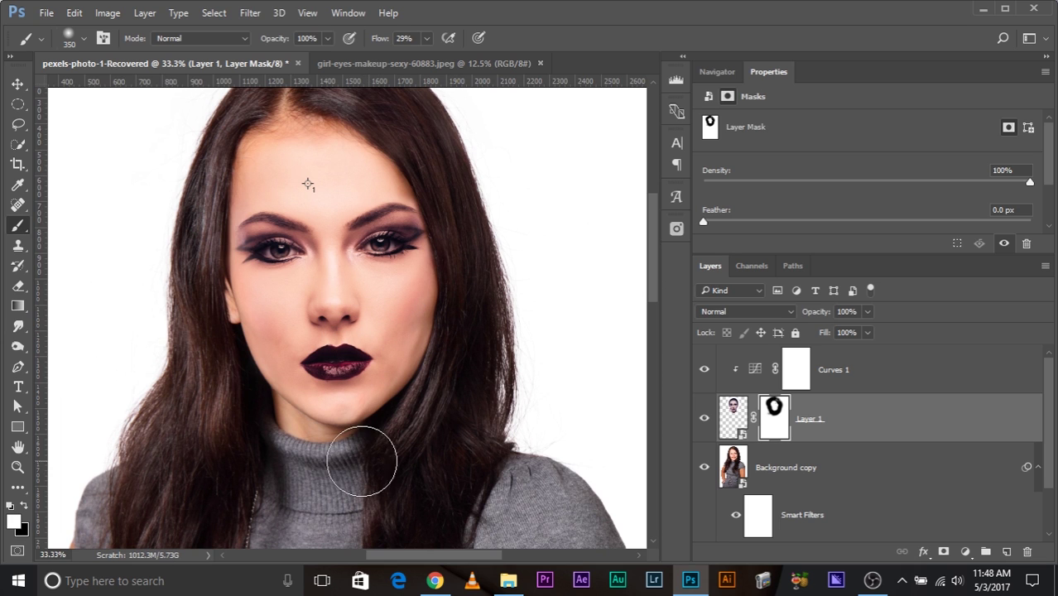
key(ctrl+minus)
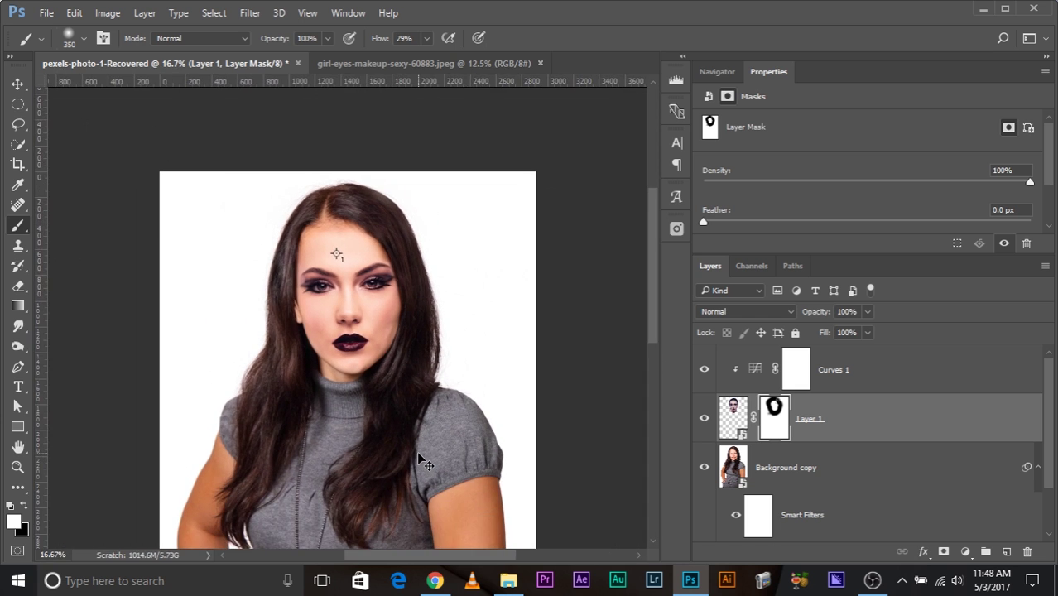
key(ctrl+plus)
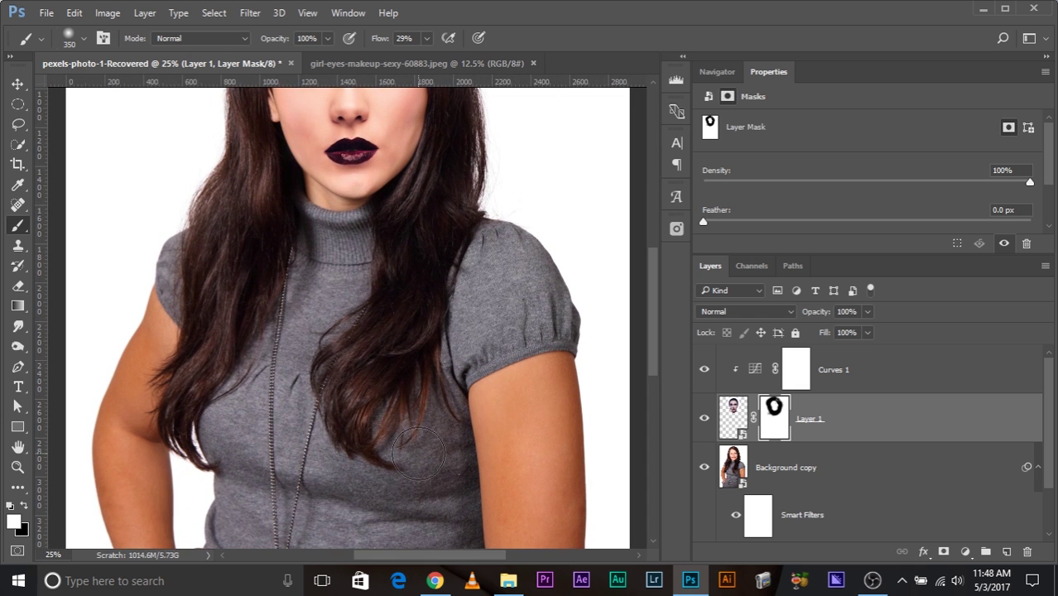
scroll(418, 414, up, 3)
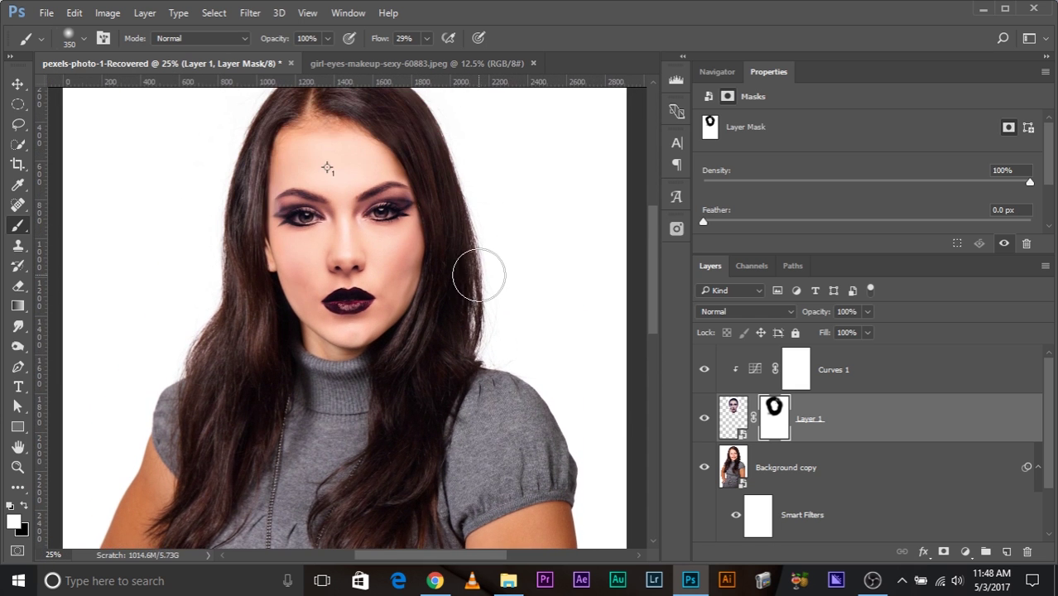
Step: Rotate the face about 1.2 degrees, nudge it left, and zoom in on it
key(ctrl+t)
drag(478, 399, 486, 393)
key(Left)
key(Left)
key(Left)
key(Left)
key(Left)
key(Left)
key(Left)
key(Left)
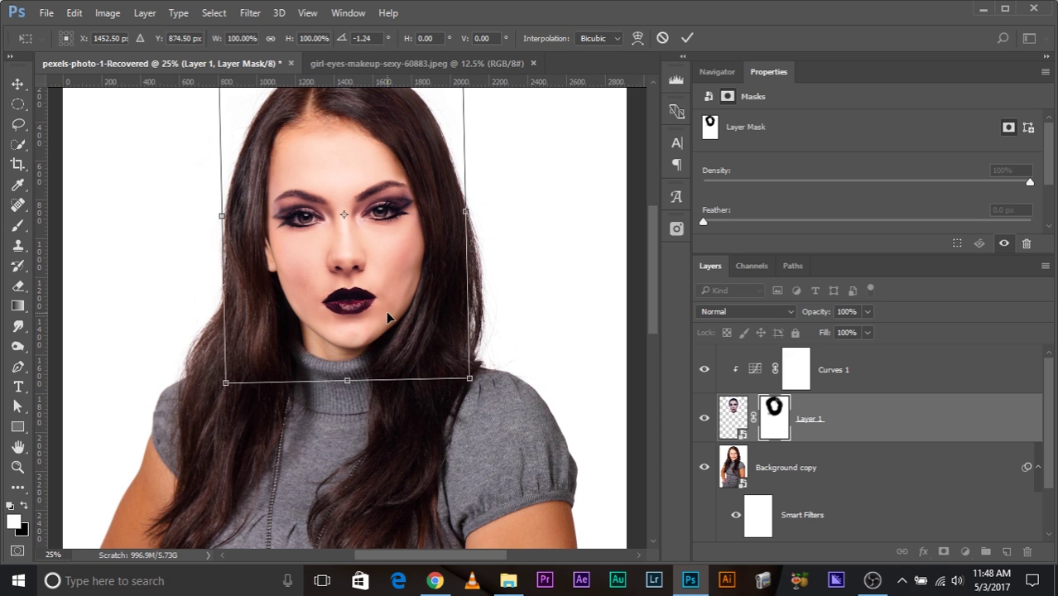
key(Return)
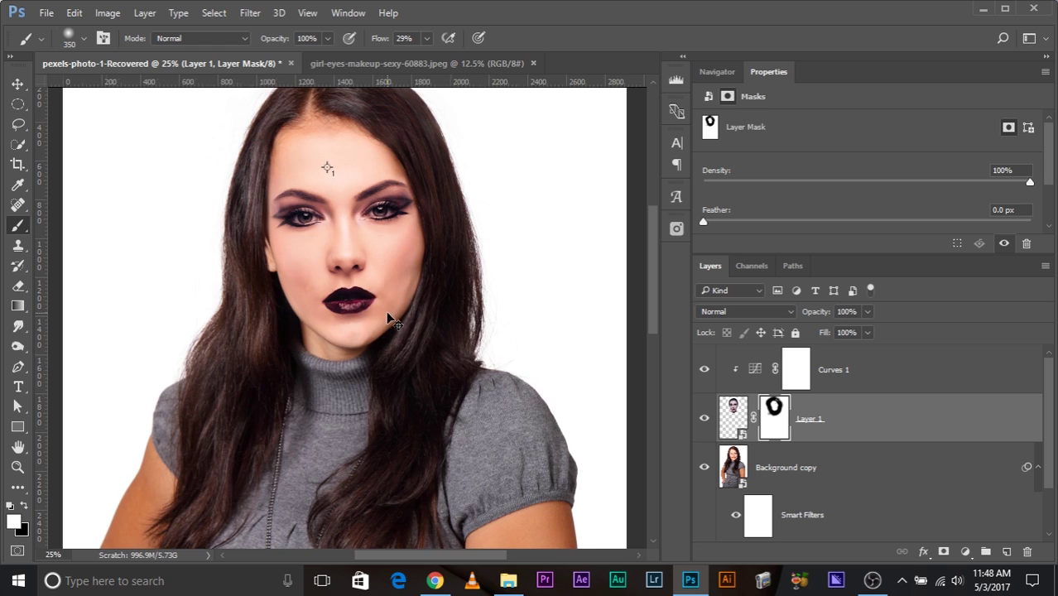
key(ctrl+minus)
key(ctrl+minus)
key(ctrl+plus)
key(ctrl+plus)
key(ctrl+plus)
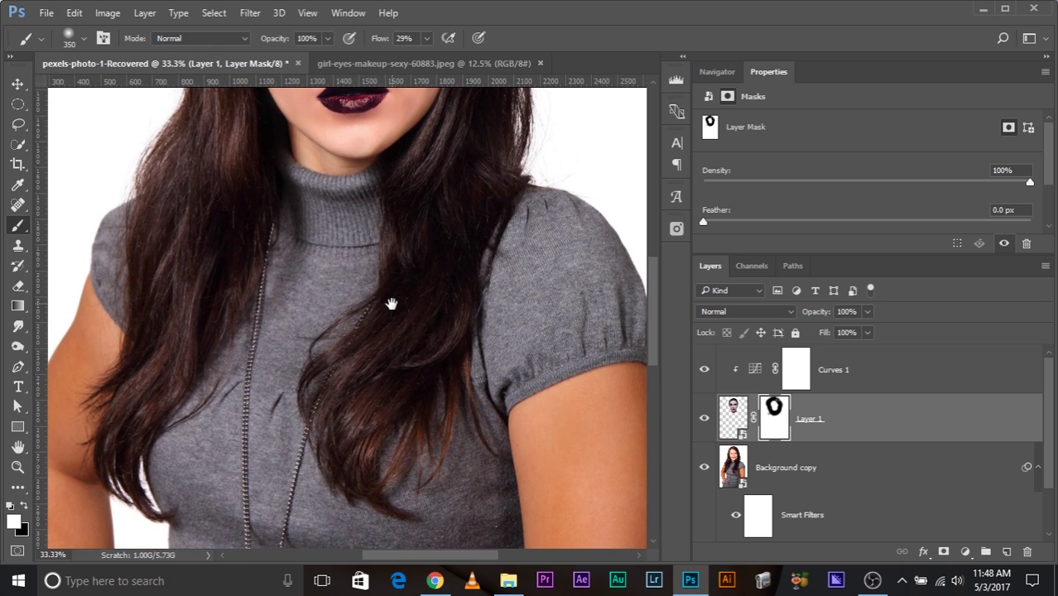
mouse_move(392, 303)
mouse_down()
mouse_move(334, 458)
mouse_move(475, 494)
mouse_move(470, 560)
mouse_up()
key(ctrl+plus)
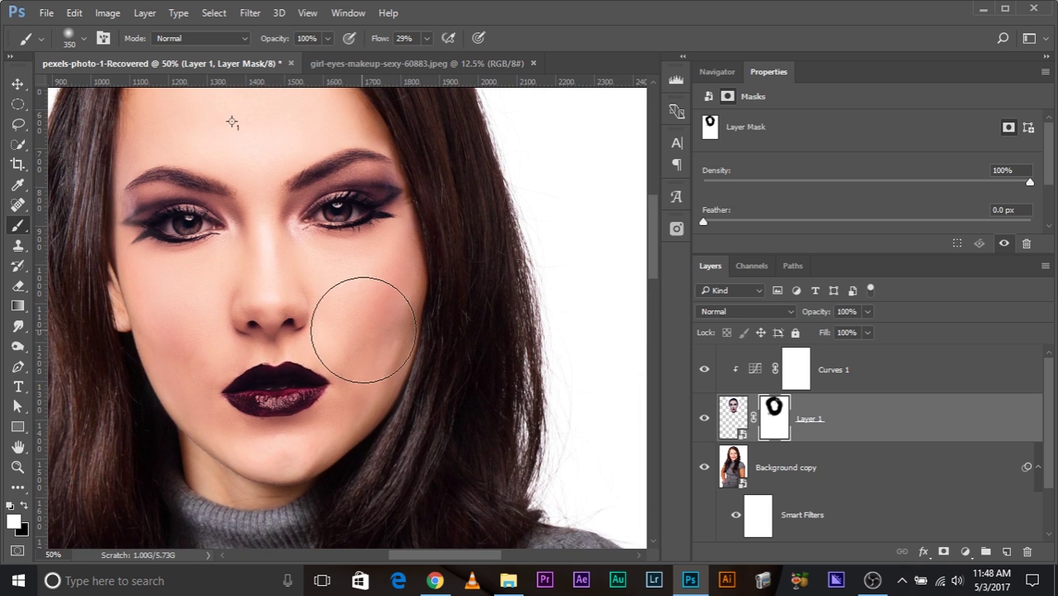
Step: Set black as the painting colour and frame the forehead and hairline
key(x)
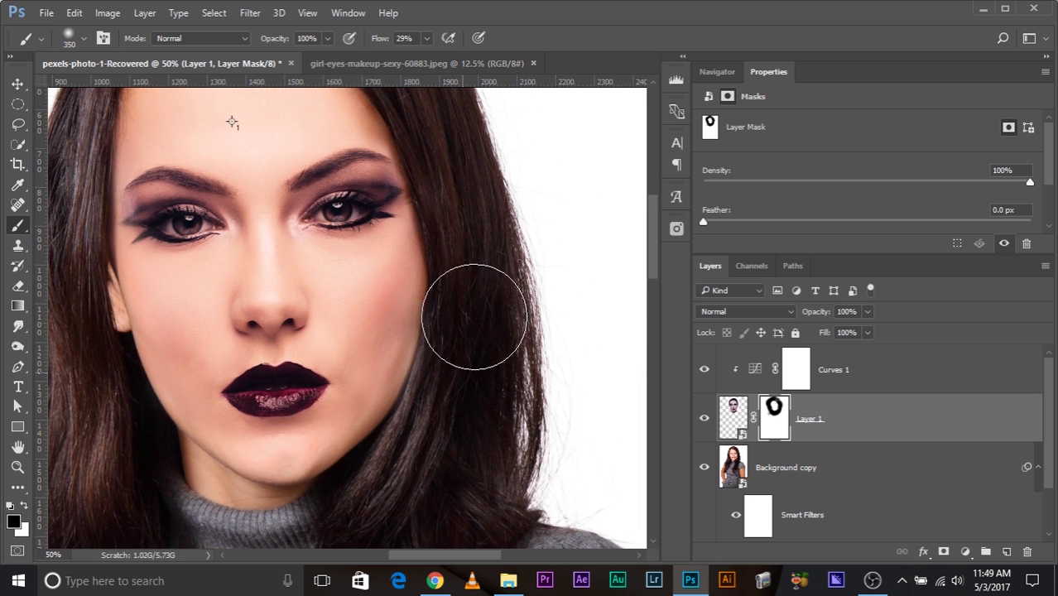
mouse_move(456, 385)
mouse_down()
mouse_move(469, 340)
mouse_move(563, 329)
mouse_move(484, 279)
mouse_up()
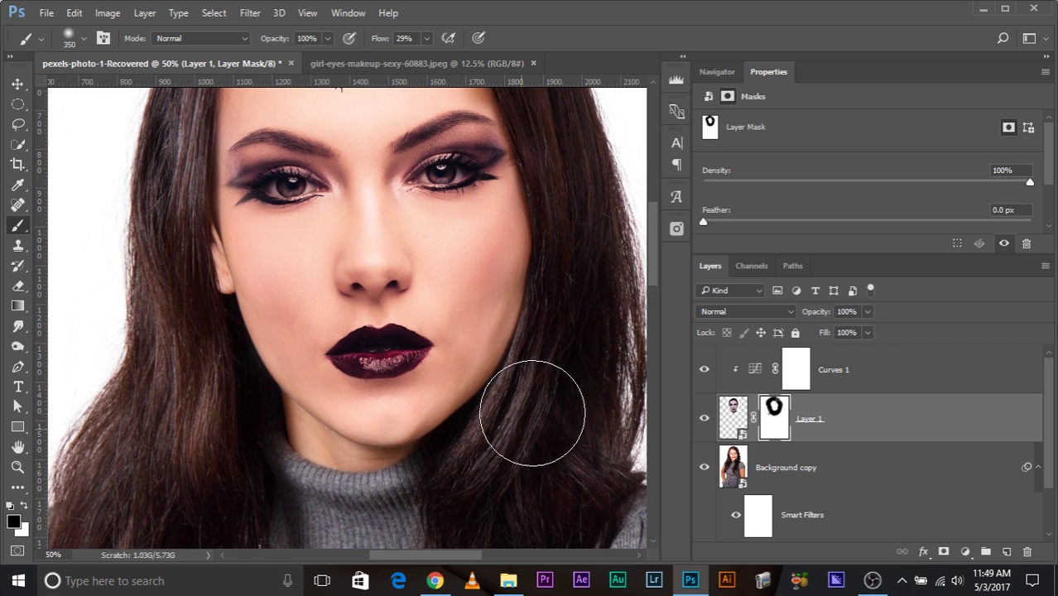
mouse_move(575, 290)
mouse_down()
mouse_move(585, 313)
mouse_move(524, 361)
mouse_up()
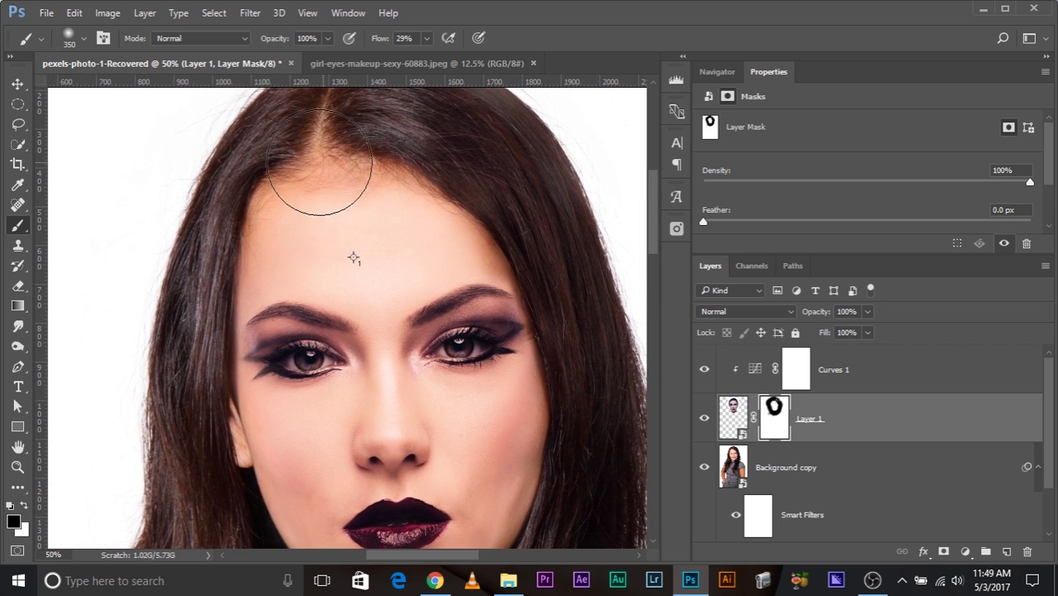
Step: Add a Curves adjustment above Background copy and lift the RGB curve from 109 to 153
scroll(815, 480, down, 2)
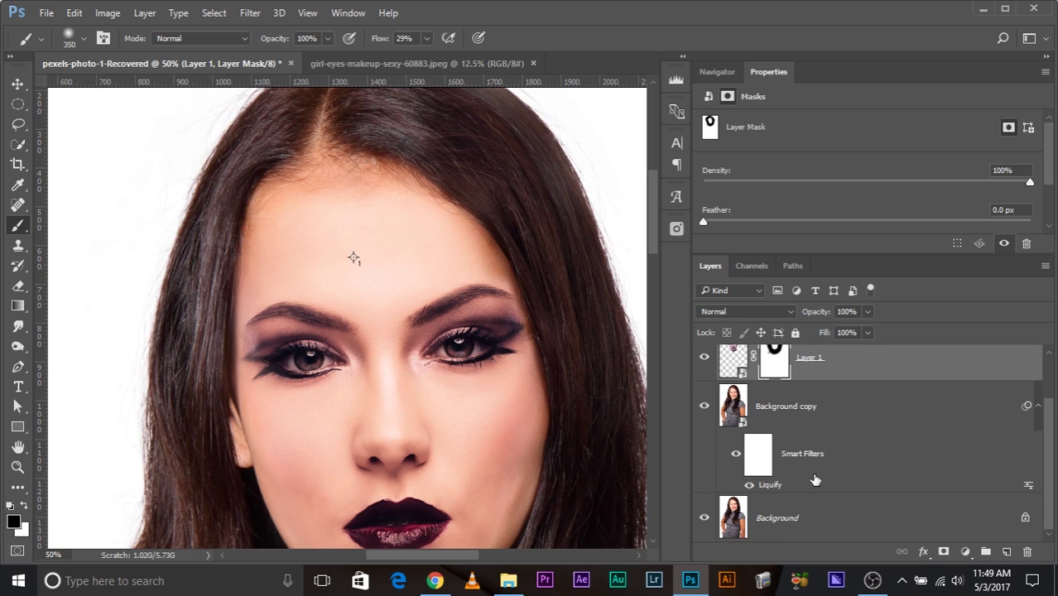
click(795, 526)
click(811, 418)
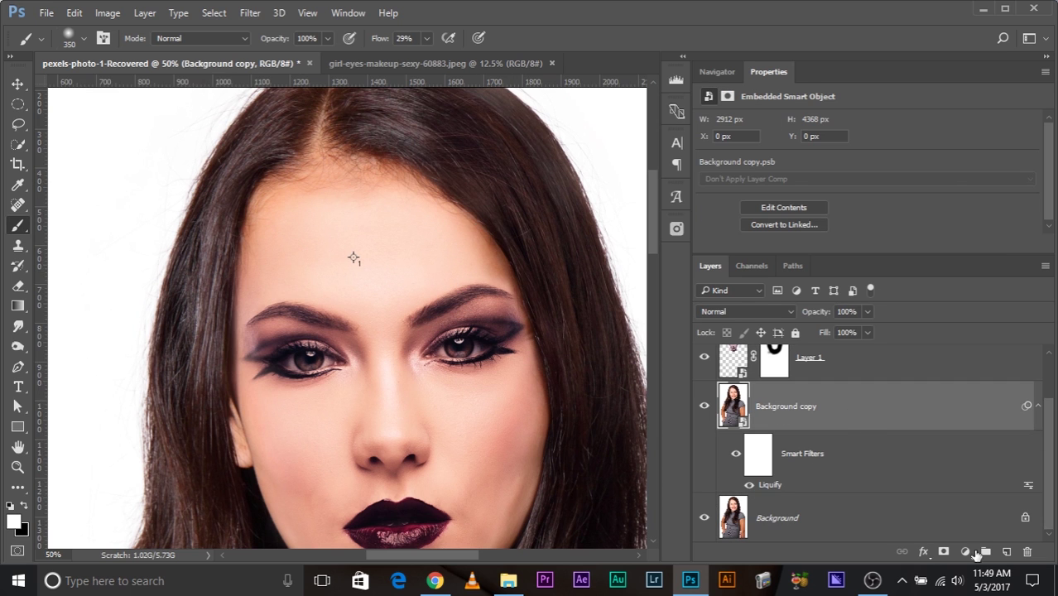
click(966, 551)
click(941, 313)
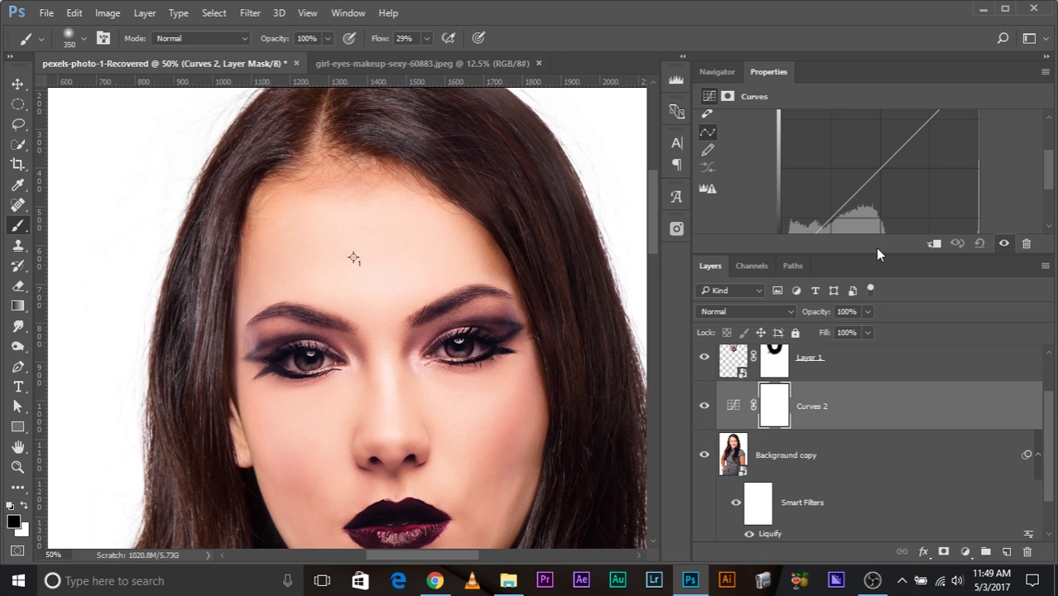
drag(876, 256, 884, 388)
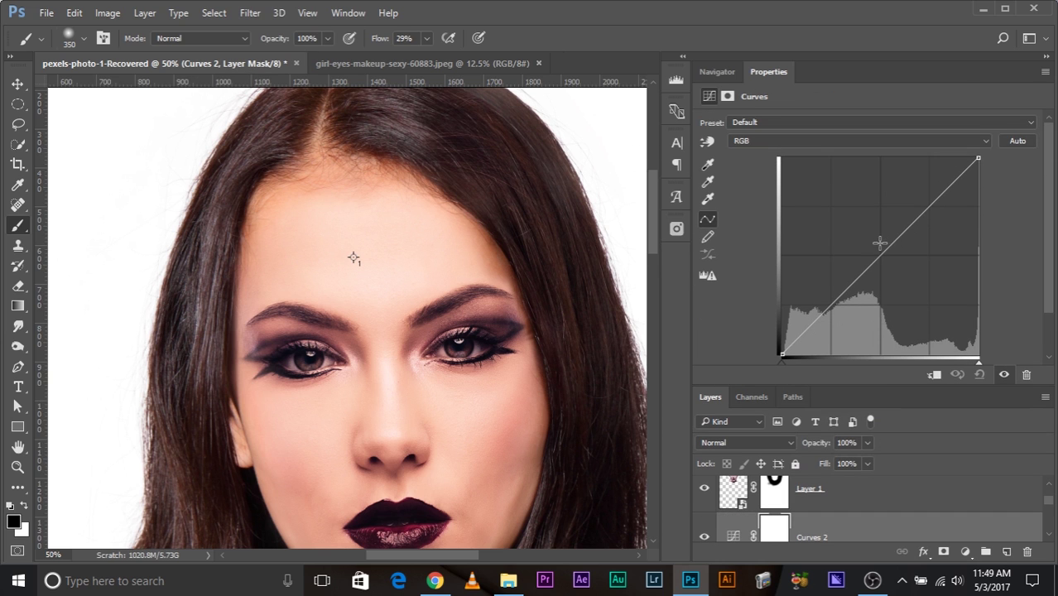
drag(884, 252, 866, 235)
scroll(888, 231, down, 2)
scroll(842, 494, down, 2)
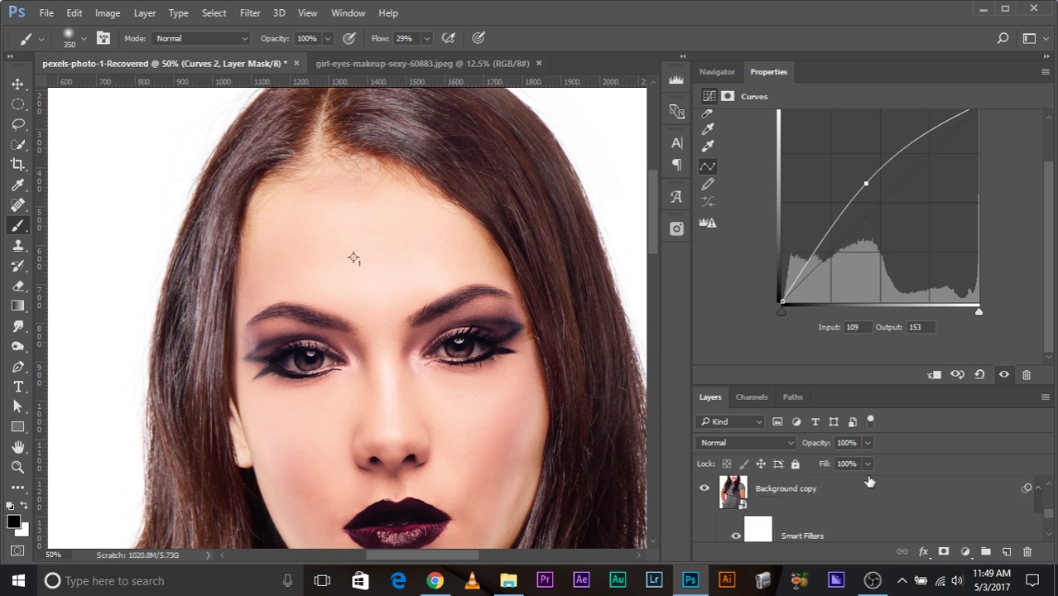
drag(843, 386, 829, 253)
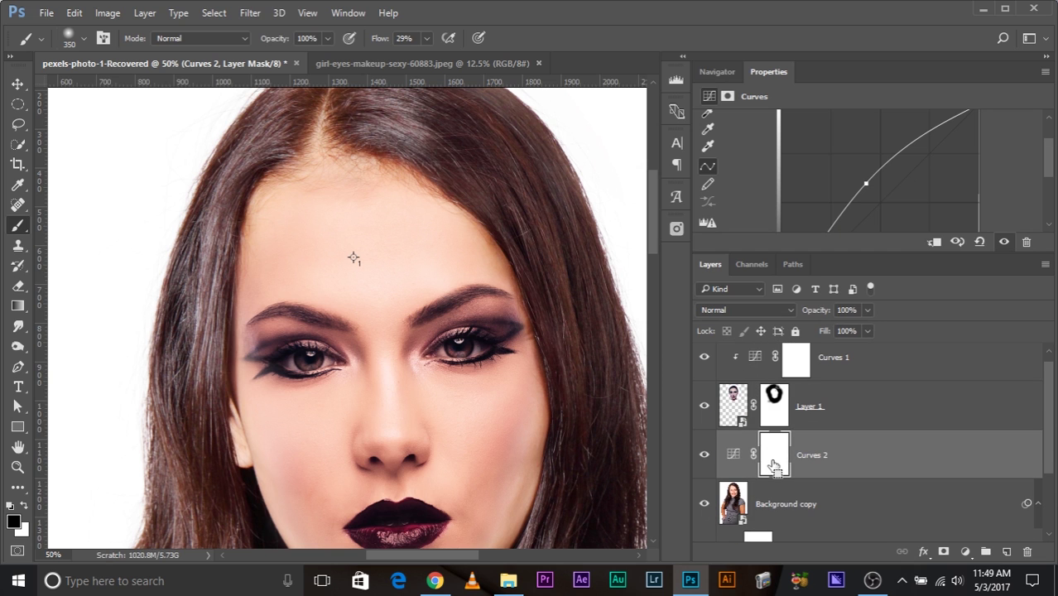
Step: Invert the Curves 2 mask and paint white with a 182 px brush along the forehead hairline
key(ctrl+i)
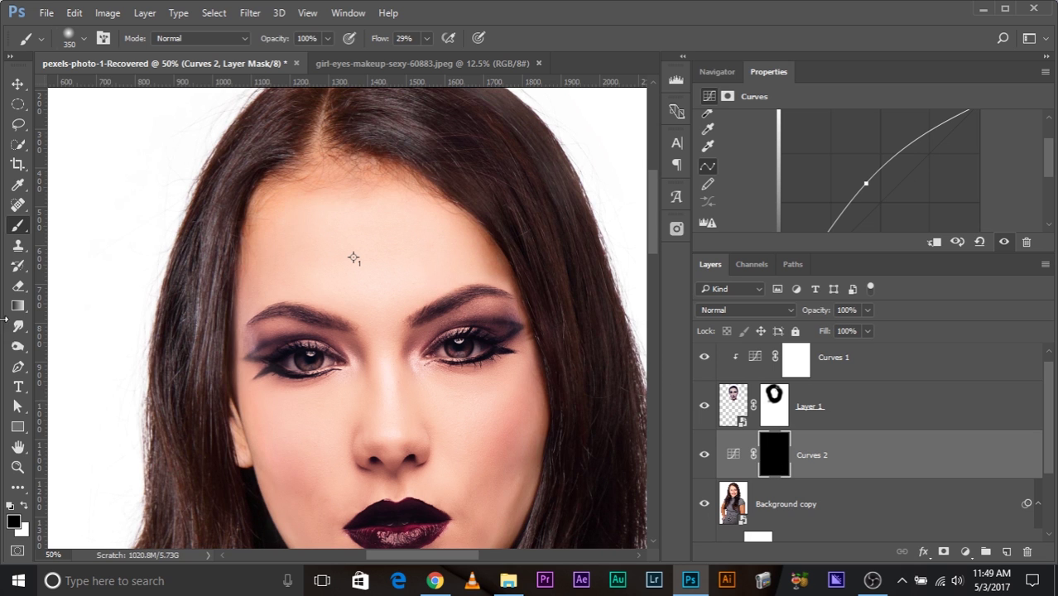
drag(385, 217, 354, 236)
key(x)
mouse_move(303, 197)
mouse_down()
mouse_move(326, 177)
mouse_move(356, 180)
mouse_move(418, 93)
mouse_up()
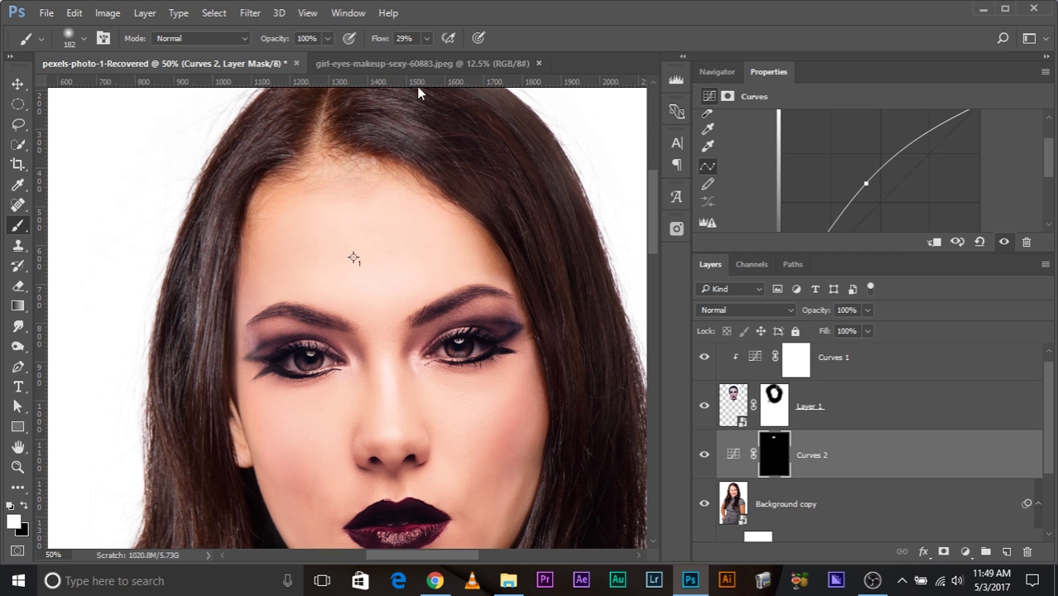
click(338, 160)
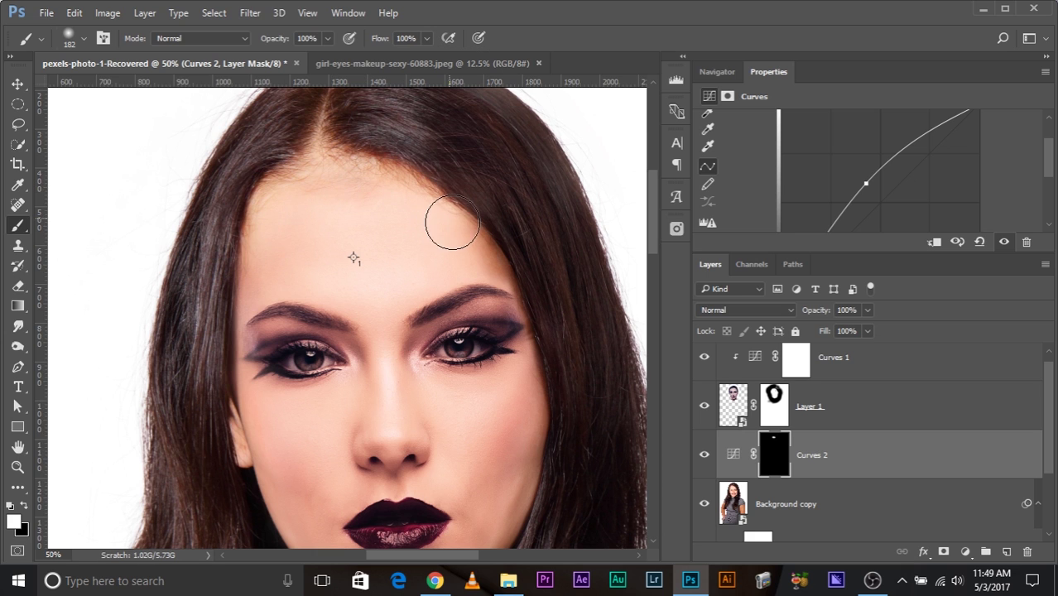
drag(264, 236, 236, 203)
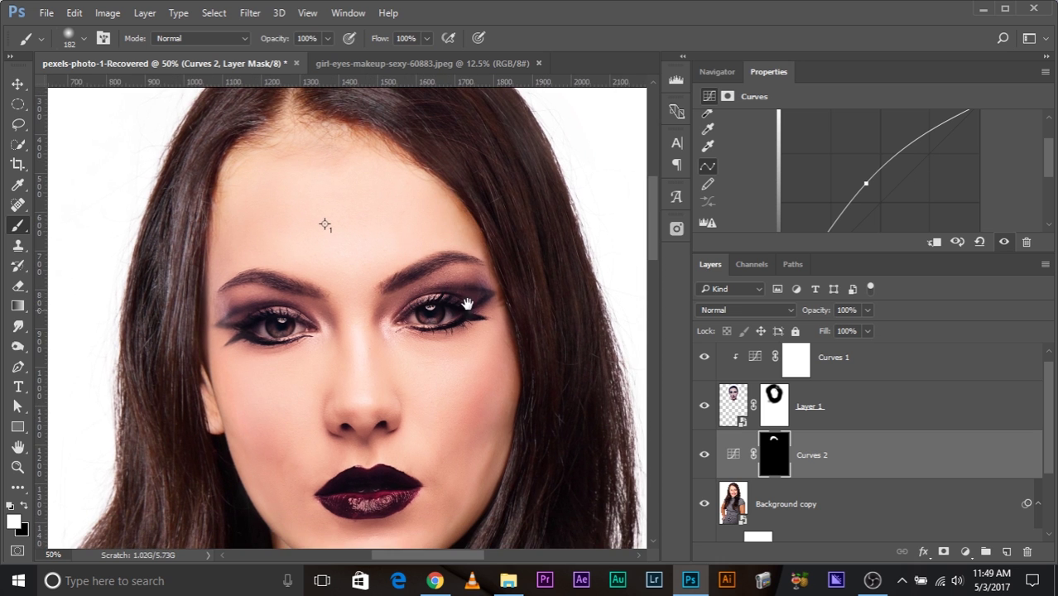
mouse_move(466, 305)
mouse_down()
mouse_move(441, 286)
mouse_move(456, 310)
mouse_up()
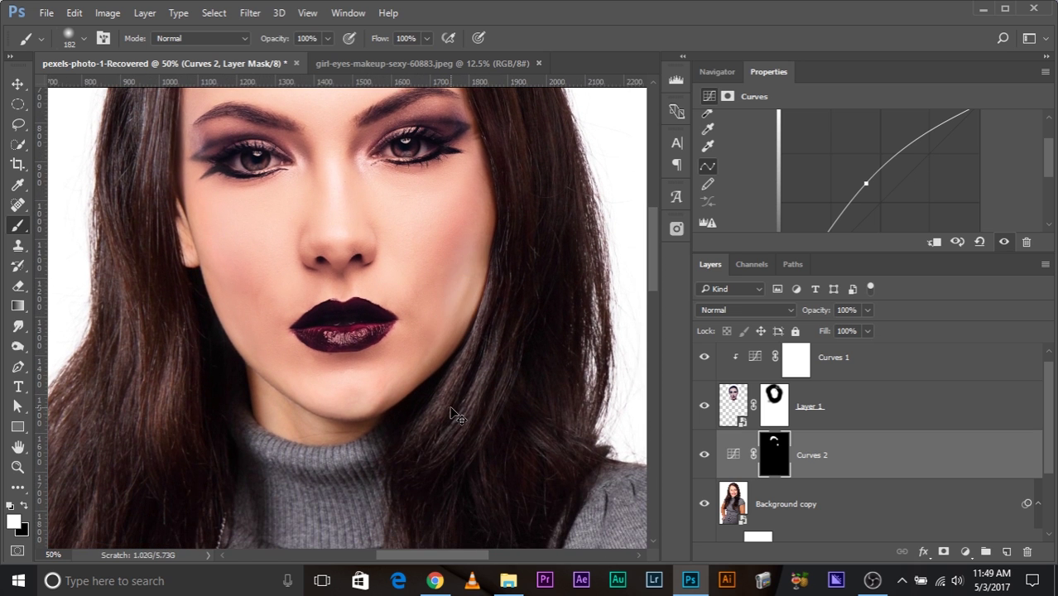
drag(245, 314, 245, 371)
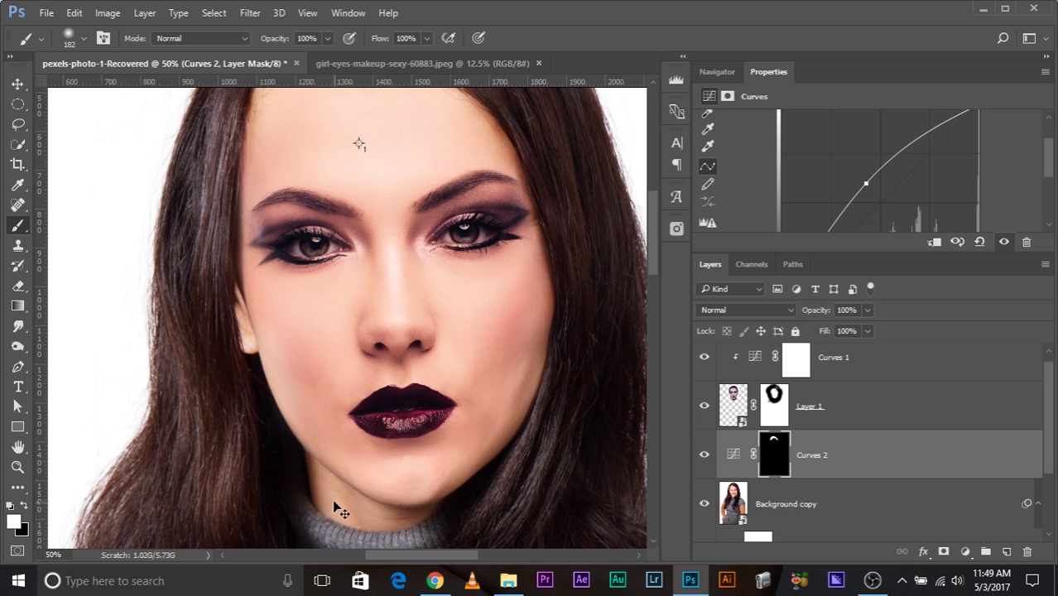
drag(299, 291, 300, 373)
Step: Lower Curves 2's opacity to 80%
click(862, 329)
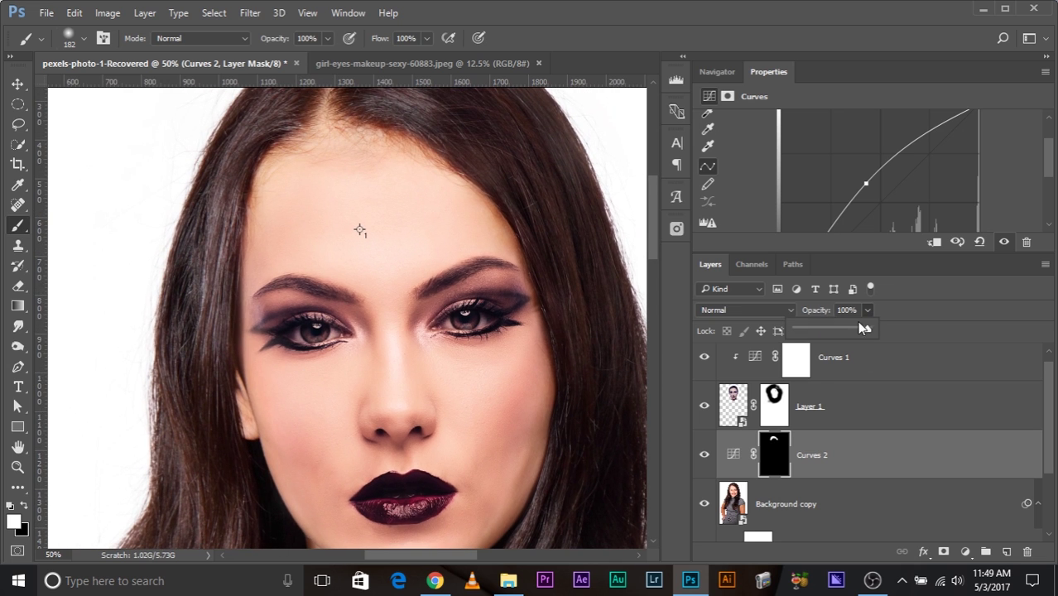
drag(837, 326, 839, 324)
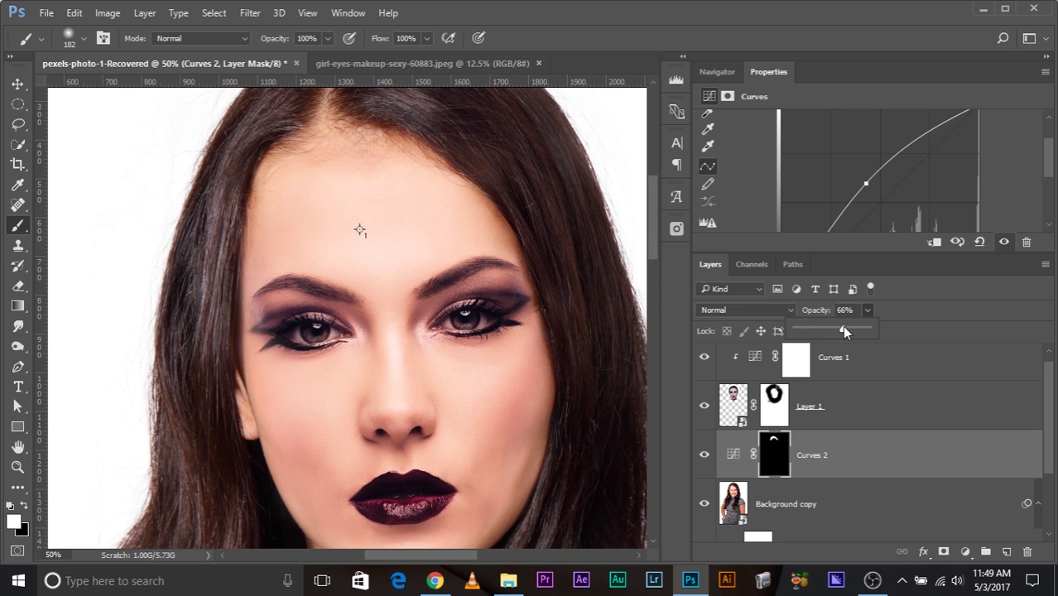
scroll(579, 111, up, 1)
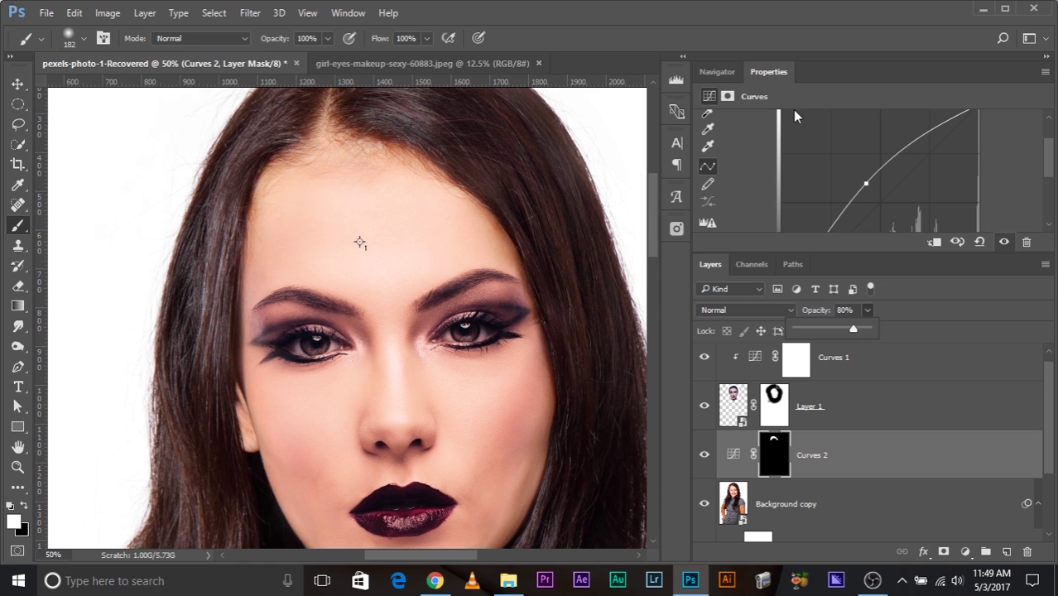
scroll(798, 131, up, 2)
Step: Nudge a point on the Red channel curve slightly
click(798, 141)
click(779, 164)
scroll(862, 205, down, 3)
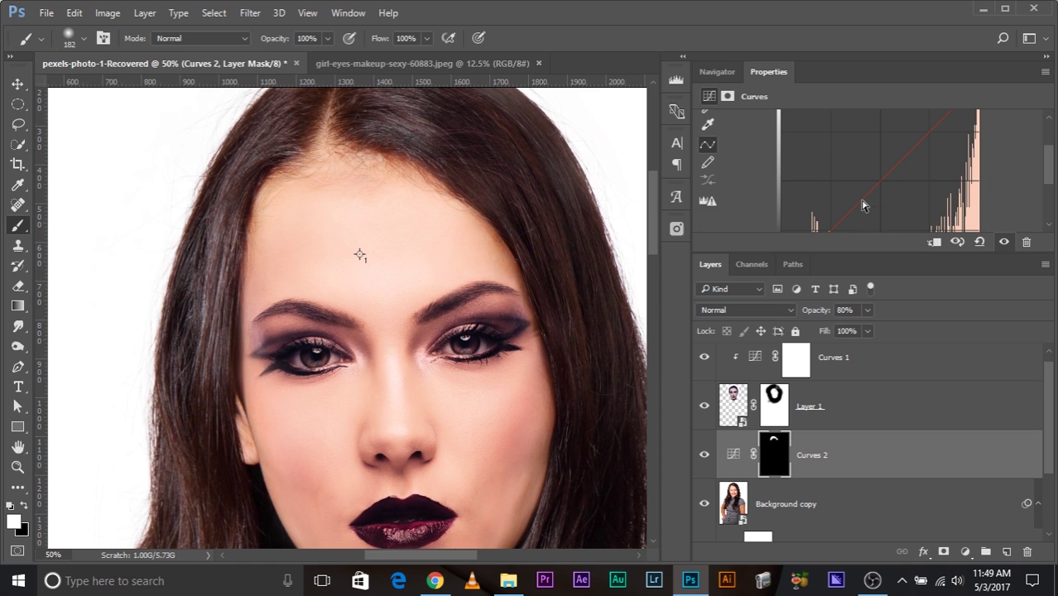
drag(880, 180, 878, 176)
Step: Pull down a point on the Green channel curve to reduce green, then zoom out
scroll(861, 165, up, 3)
click(857, 140)
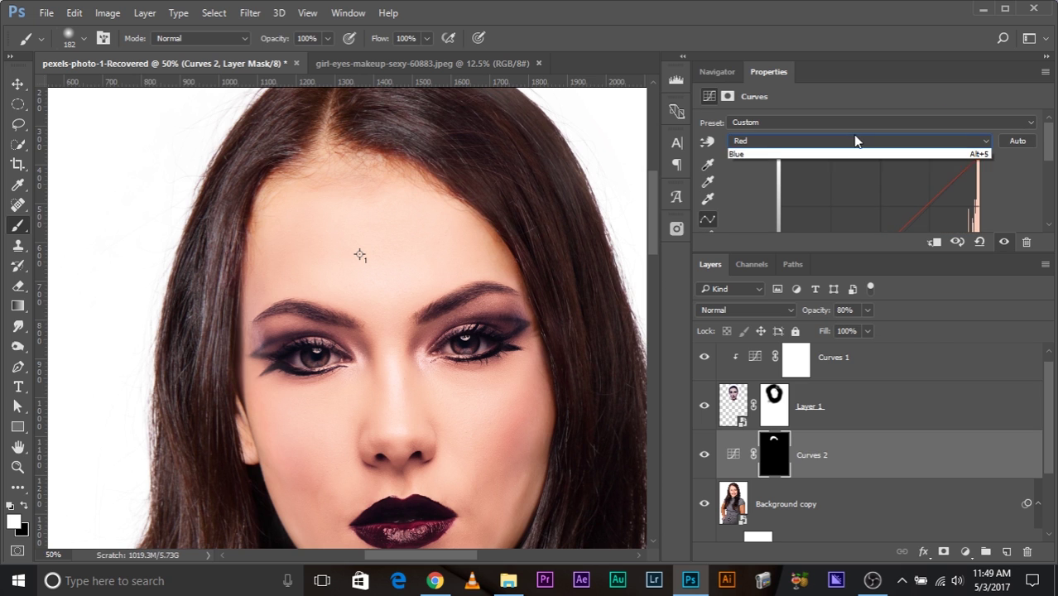
click(842, 173)
scroll(860, 173, down, 4)
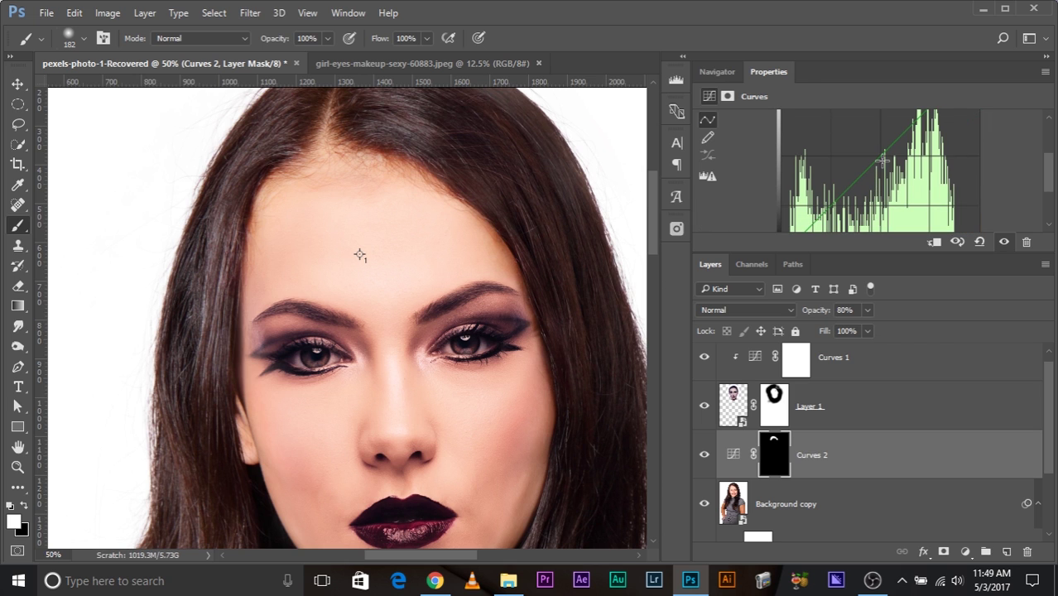
drag(881, 153, 888, 158)
scroll(359, 255, down, 2)
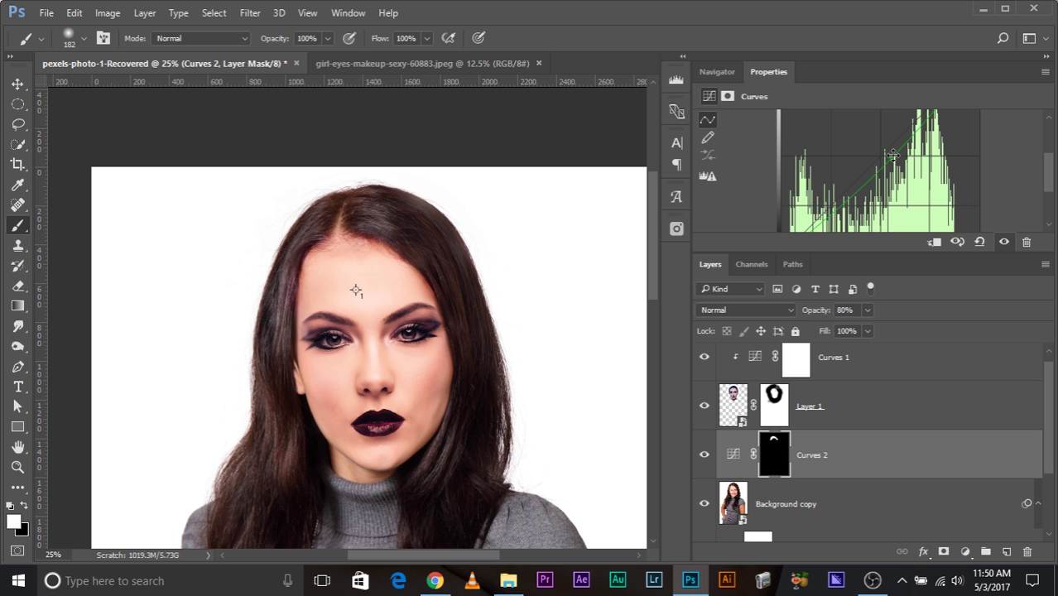
scroll(869, 215, down, 2)
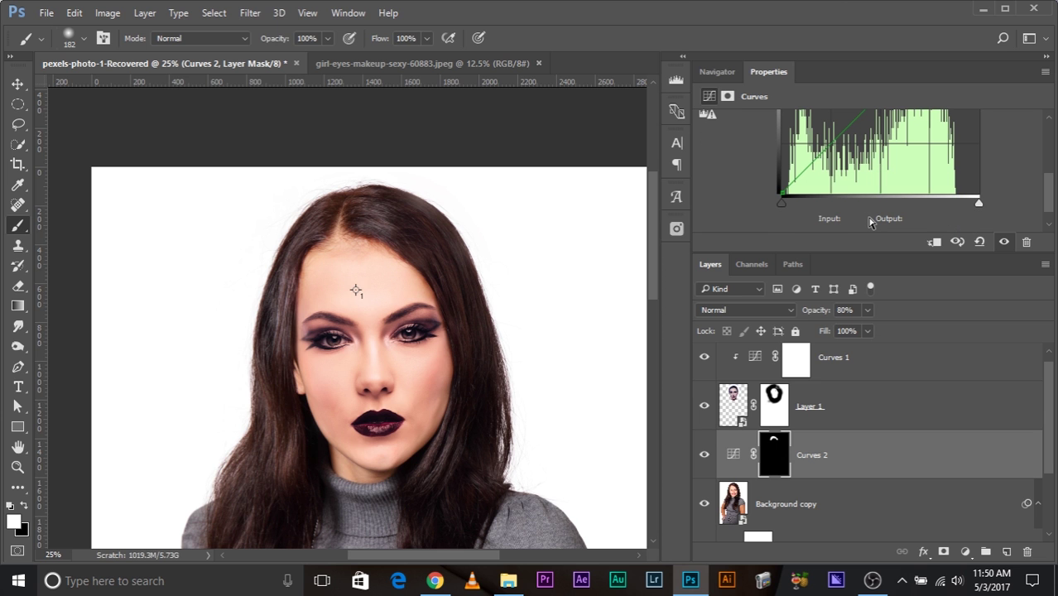
key(Page_Down)
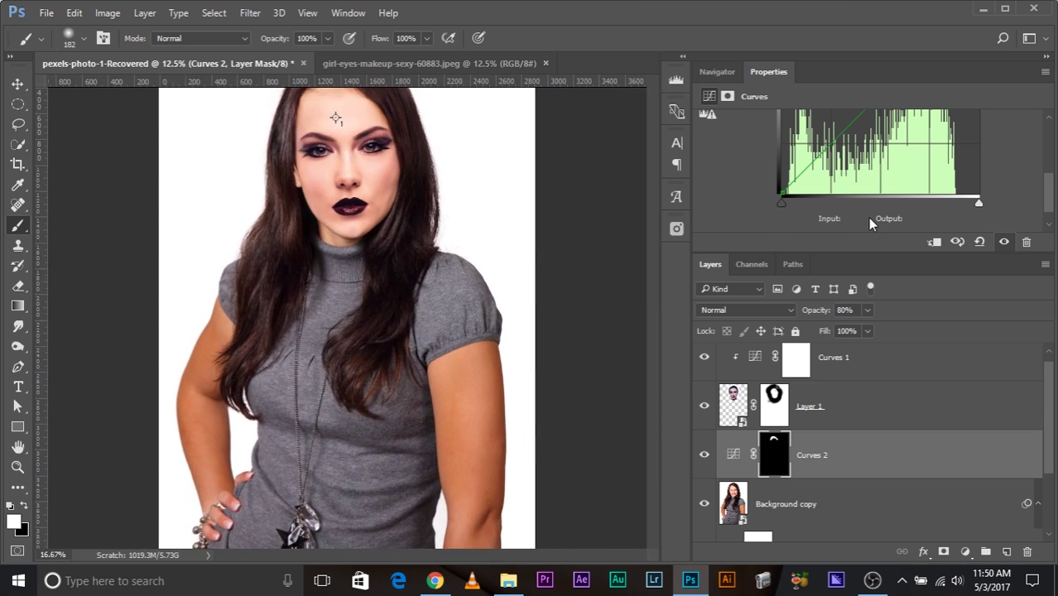
key(ctrl+minus)
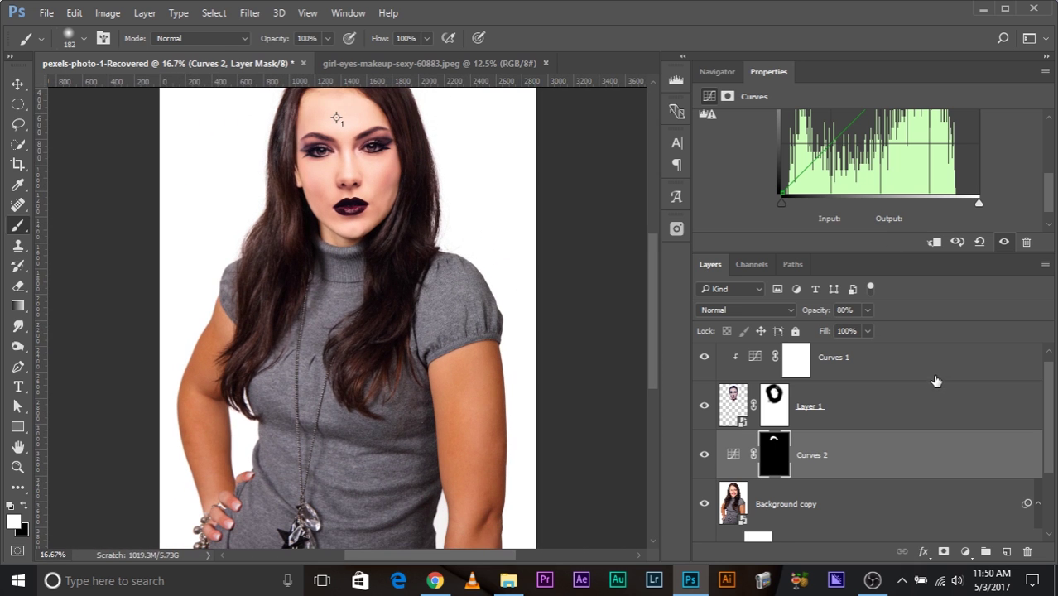
Step: Add Hue/Saturation 1 above Curves 1, clip it to the face, and lower Saturation to −7
scroll(931, 380, up, 1)
click(911, 384)
click(967, 552)
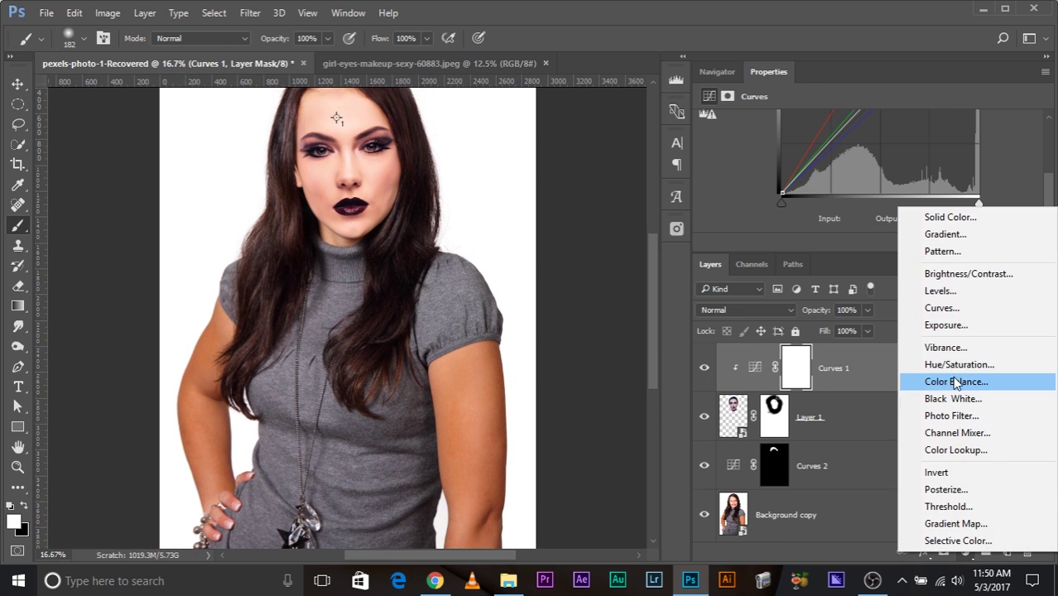
click(963, 365)
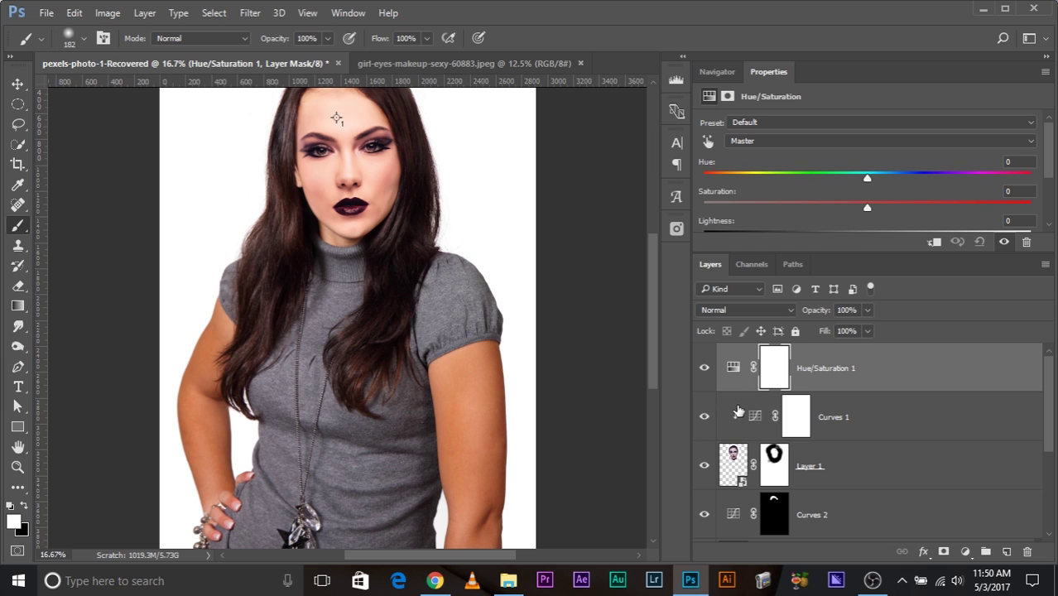
alt+click(734, 388)
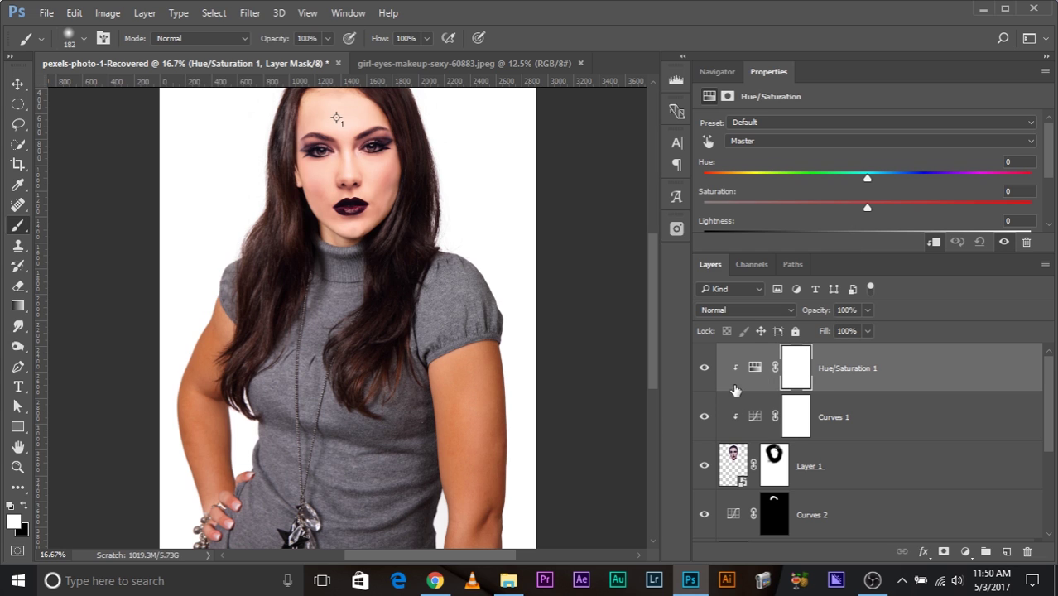
alt+click(798, 389)
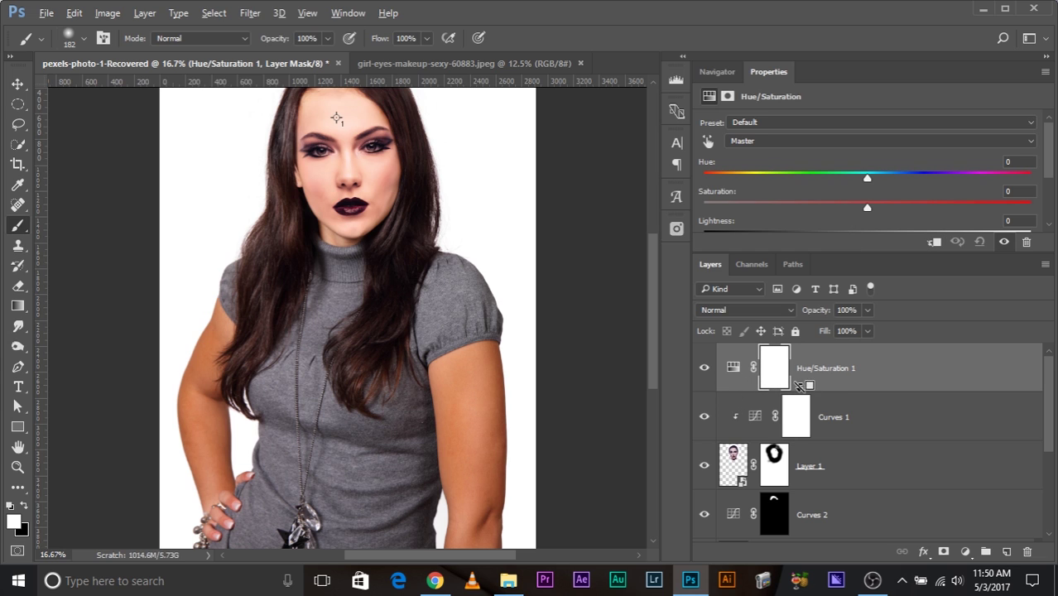
alt+click(736, 388)
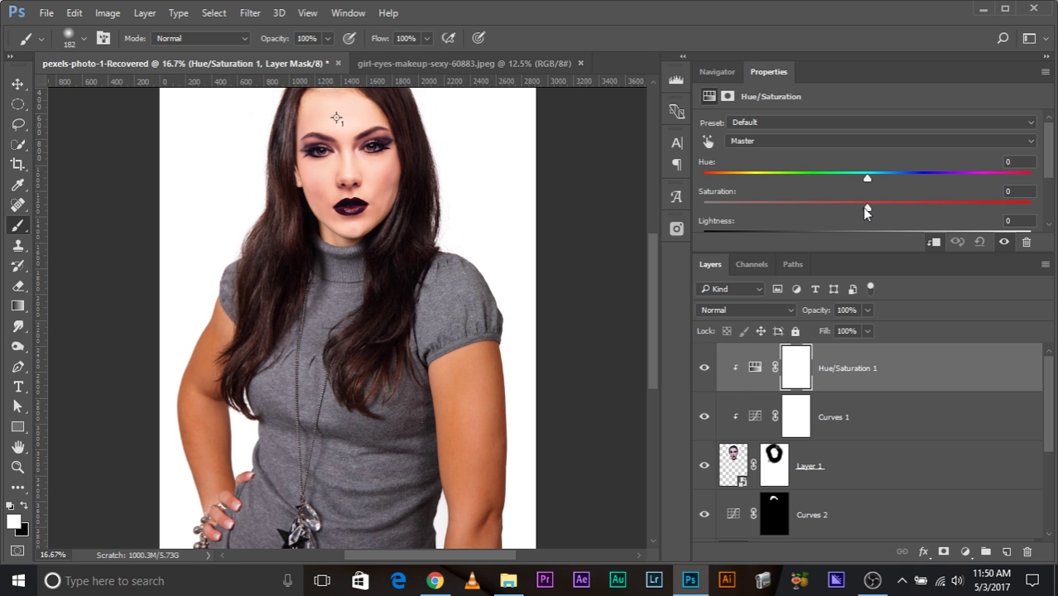
drag(863, 207, 830, 205)
key(ctrl+minus)
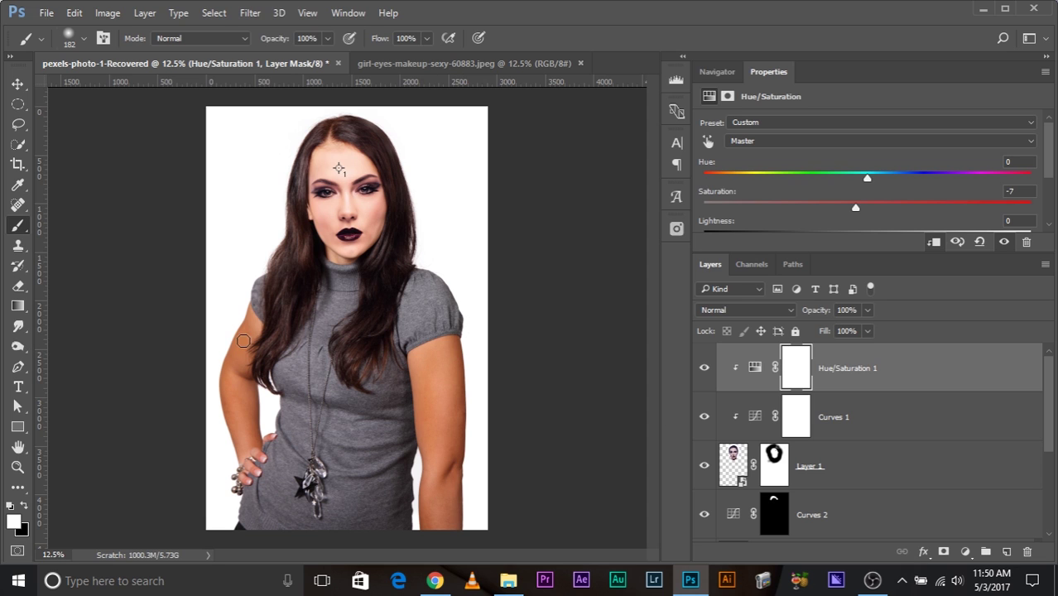
scroll(728, 447, down, 3)
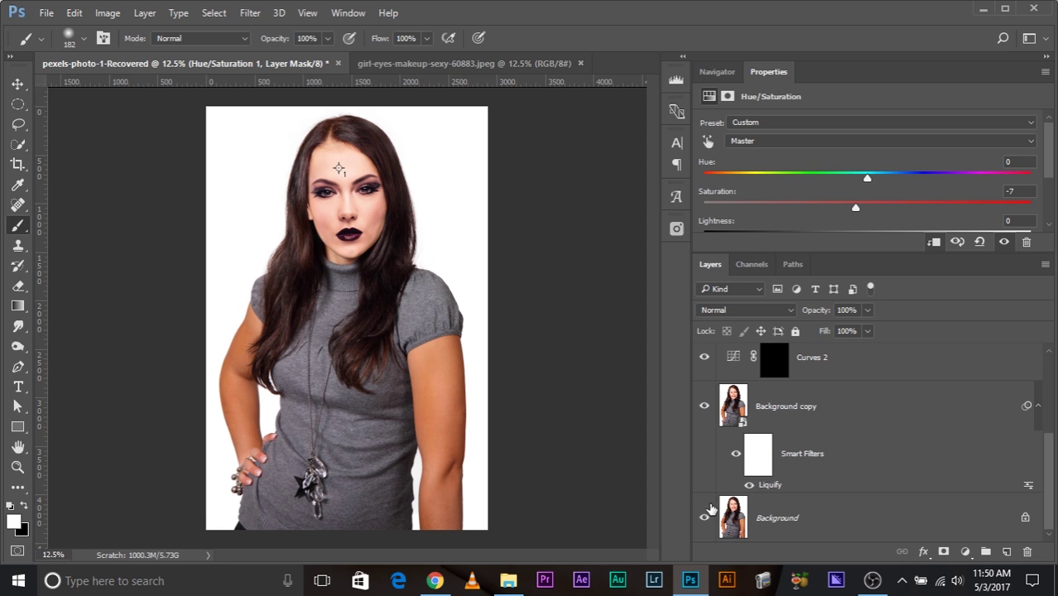
alt+click(706, 519)
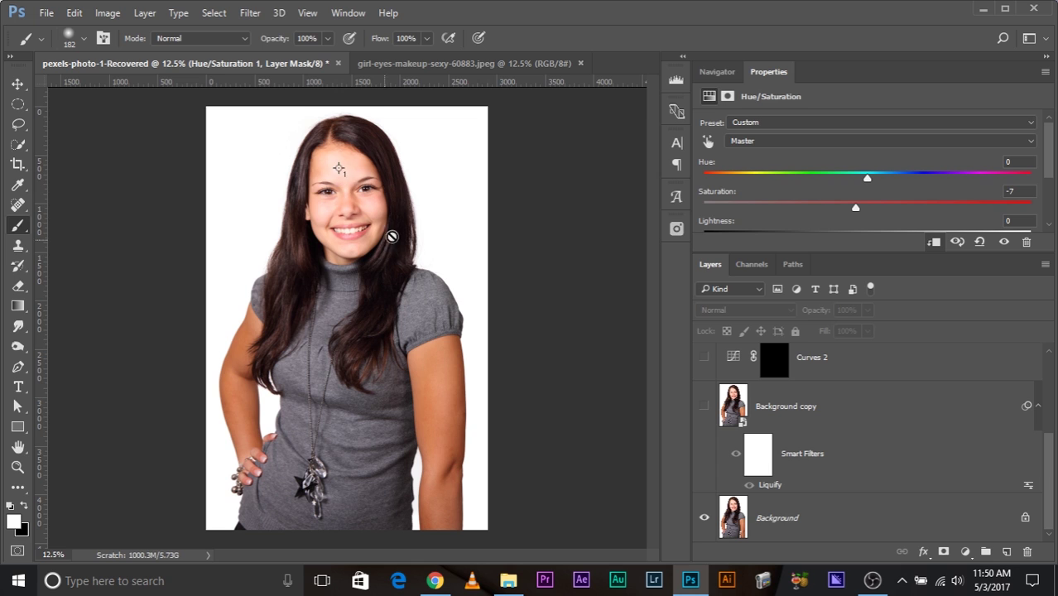
alt+click(705, 405)
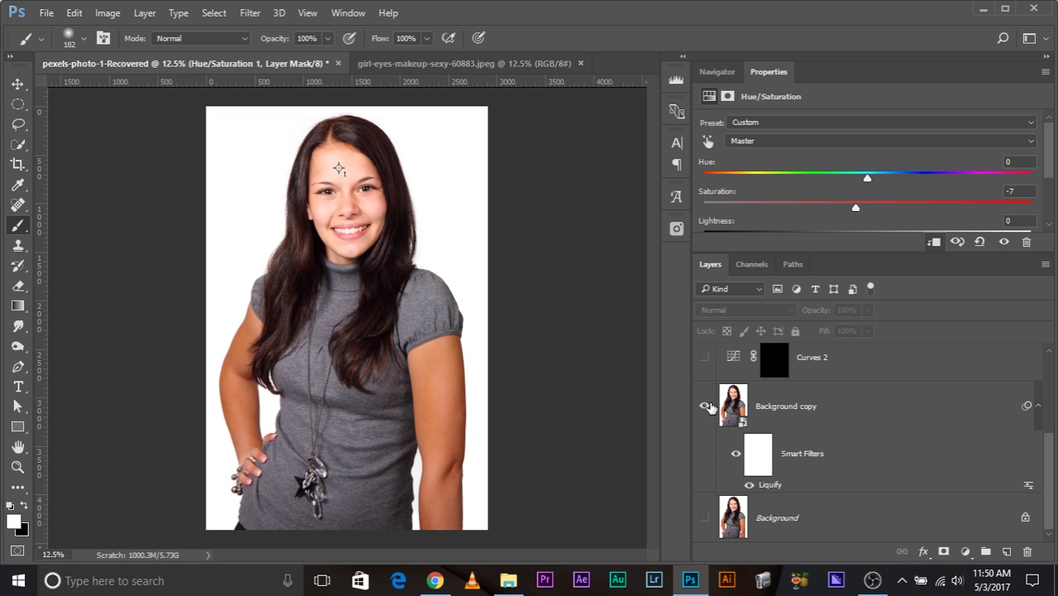
alt+click(705, 406)
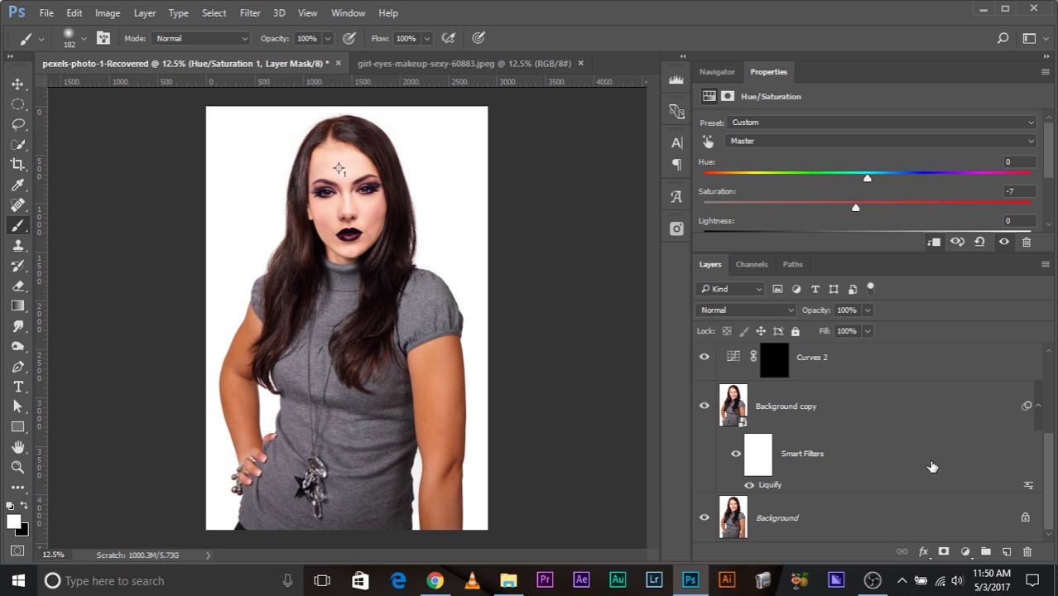
Step: Add a Hue/Saturation adjustment above Background copy with on-image colour sampling enabled
click(918, 427)
click(963, 553)
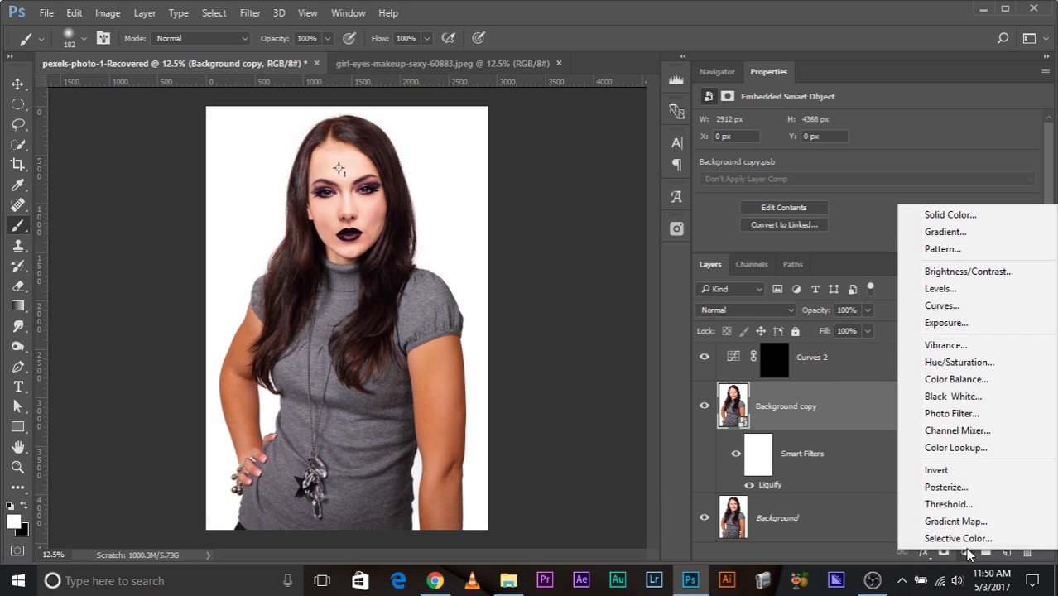
click(970, 366)
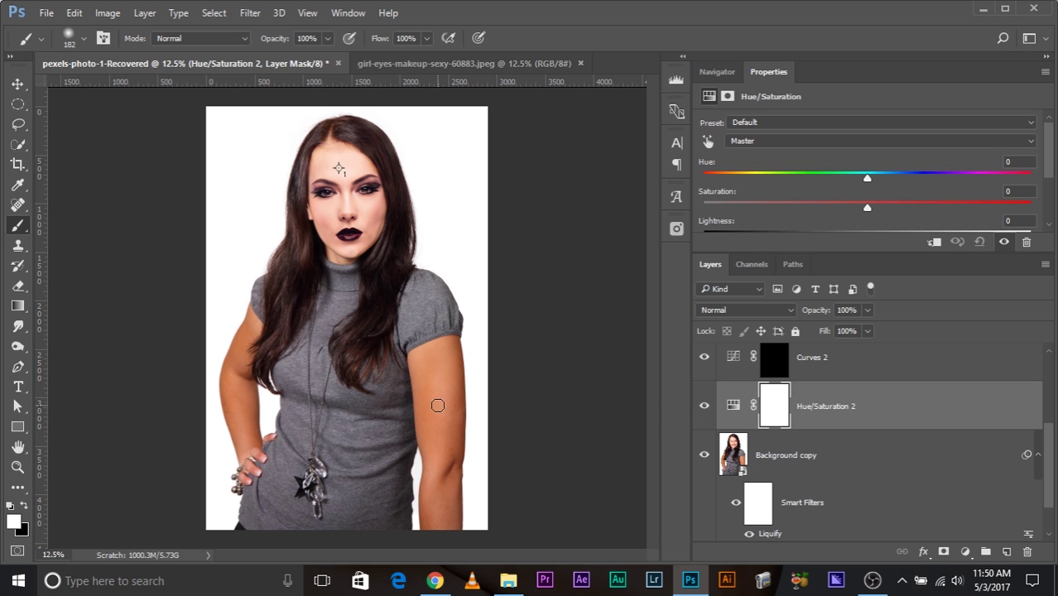
click(709, 141)
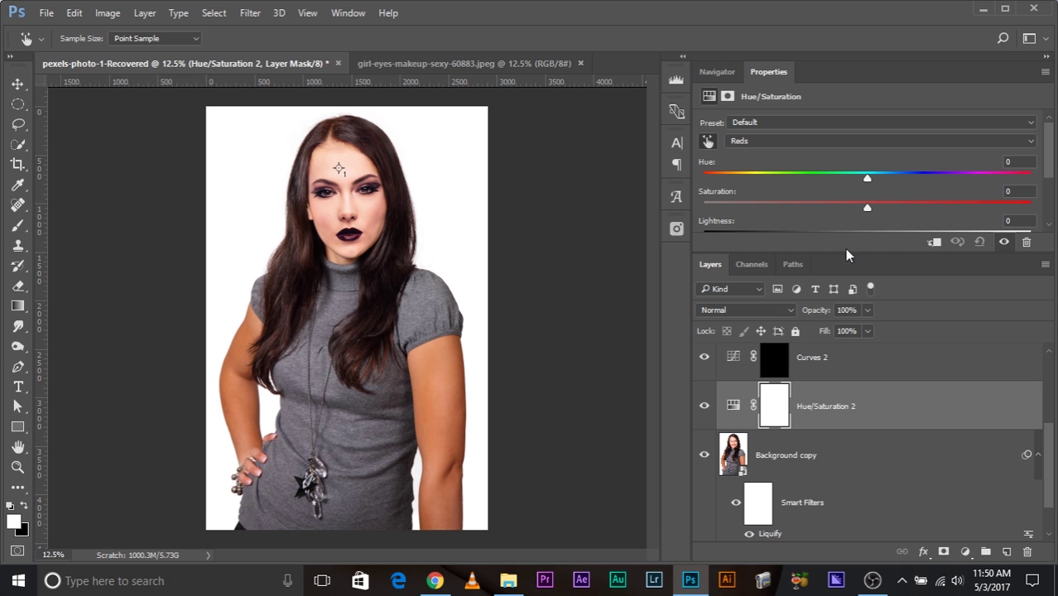
drag(846, 255, 856, 335)
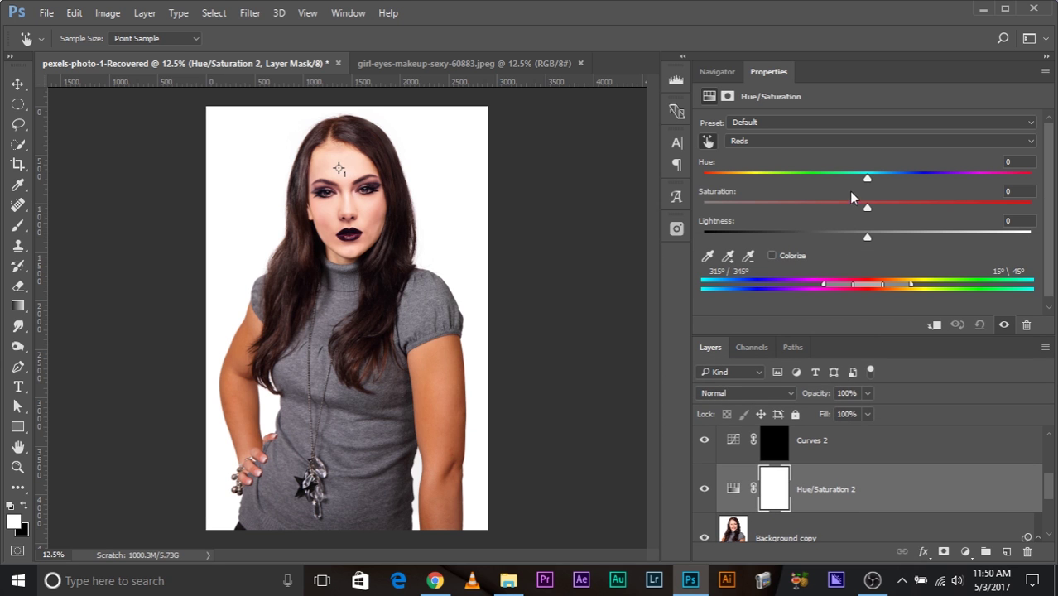
Step: Narrow the Reds range and set its Lightness to +68 and Saturation to +63
drag(867, 180, 684, 185)
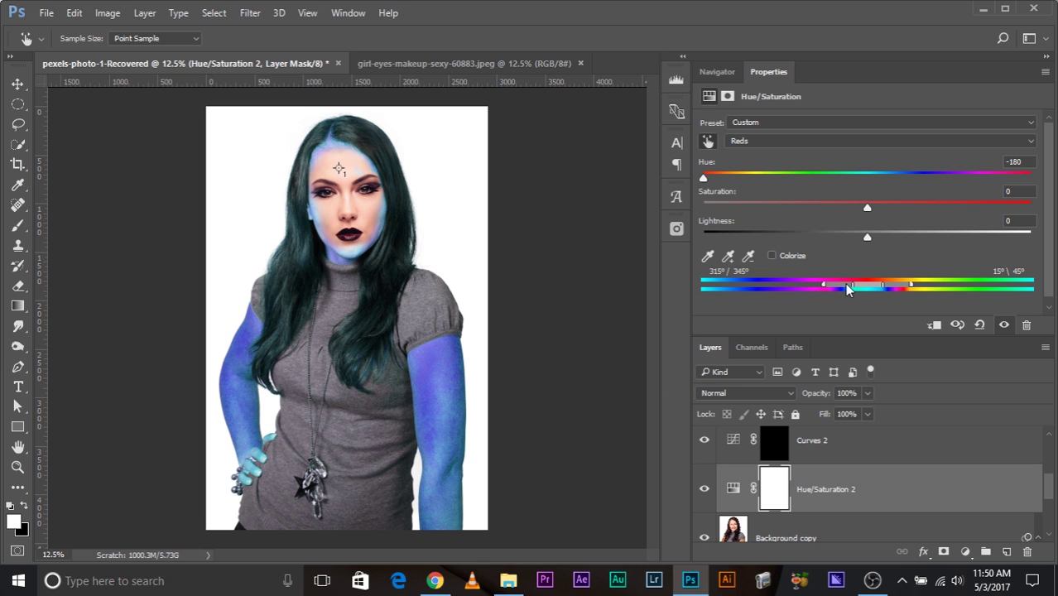
mouse_move(846, 283)
mouse_down()
mouse_move(835, 283)
mouse_move(894, 286)
mouse_move(841, 285)
mouse_move(850, 287)
mouse_up()
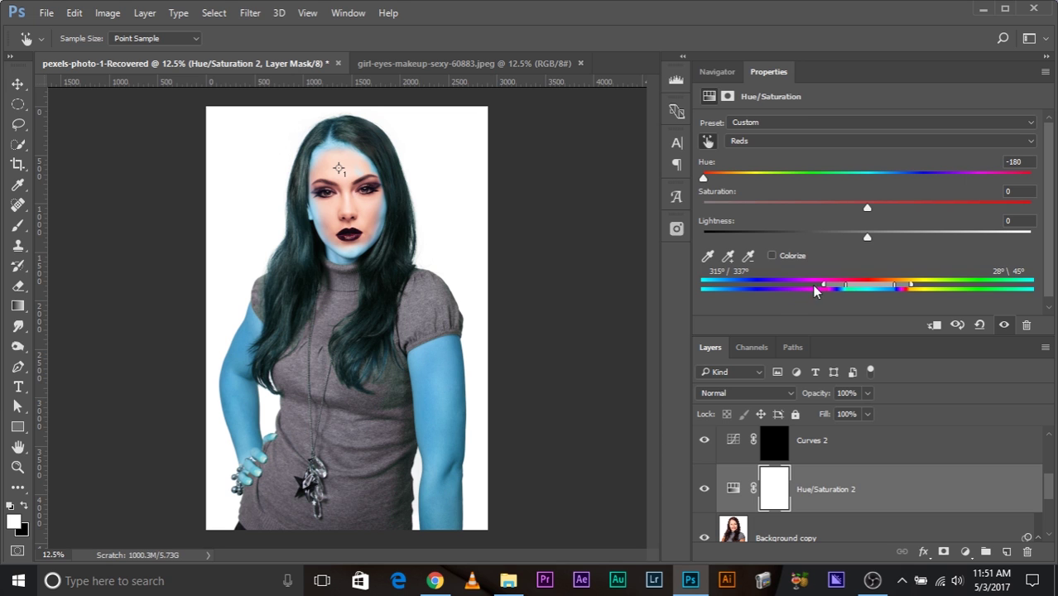
drag(747, 178, 866, 178)
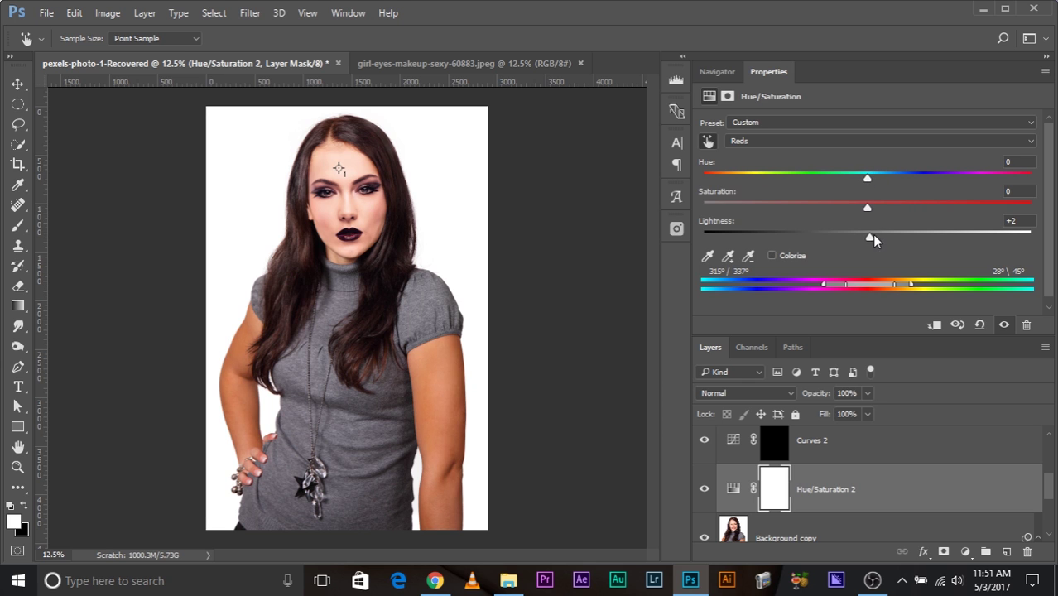
drag(872, 234, 983, 219)
drag(863, 207, 970, 205)
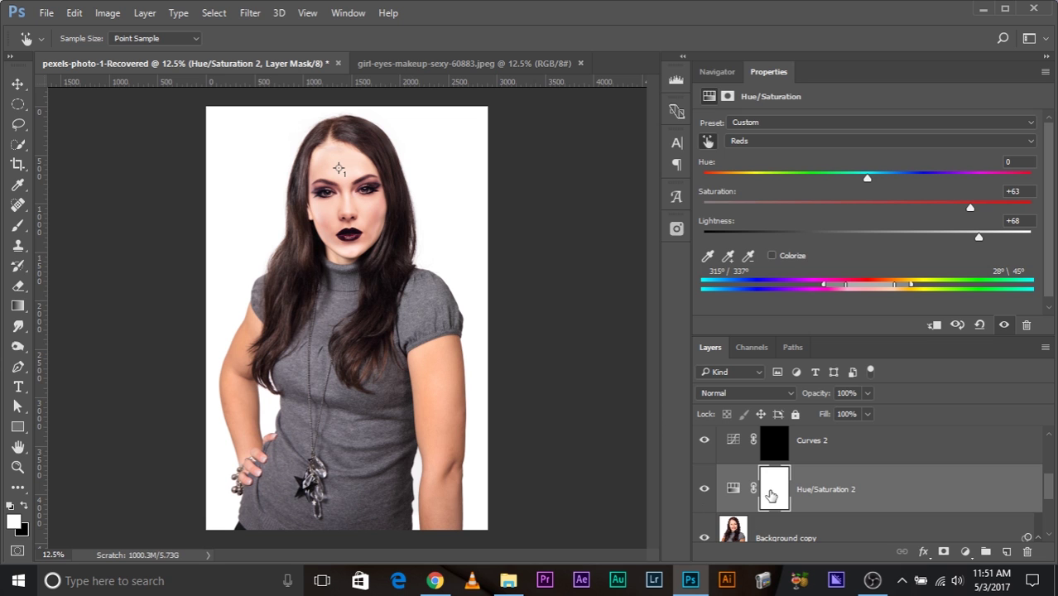
Step: Invert the Hue/Saturation 2 mask, paint white over both arms, and raise Reds Lightness +84, Saturation +83
key(ctrl+i)
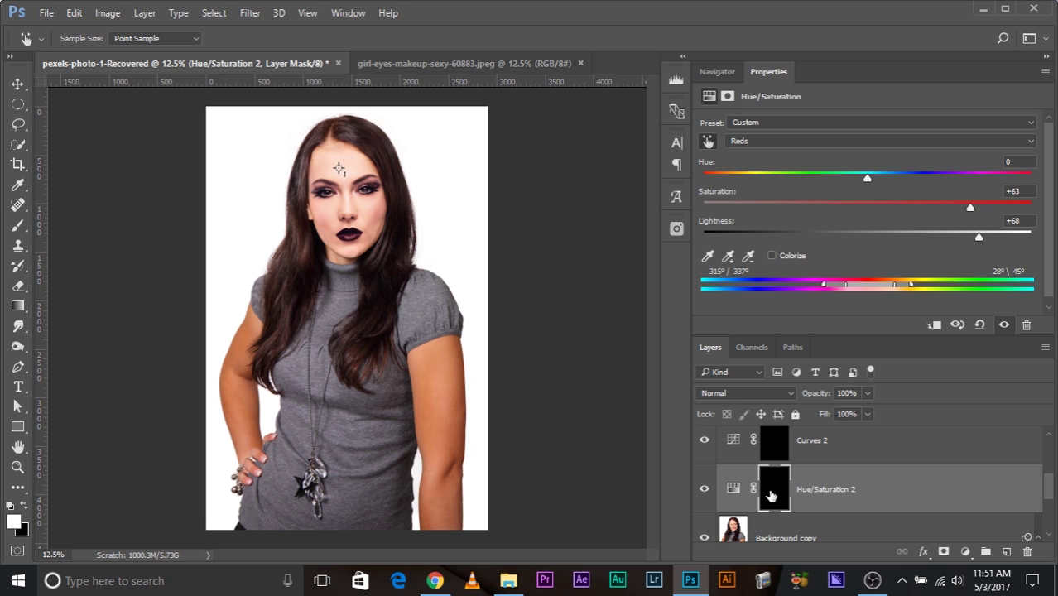
click(17, 226)
mouse_move(370, 349)
mouse_down()
mouse_move(387, 313)
mouse_move(470, 359)
mouse_move(441, 356)
mouse_move(432, 368)
mouse_move(444, 418)
mouse_move(427, 520)
mouse_up()
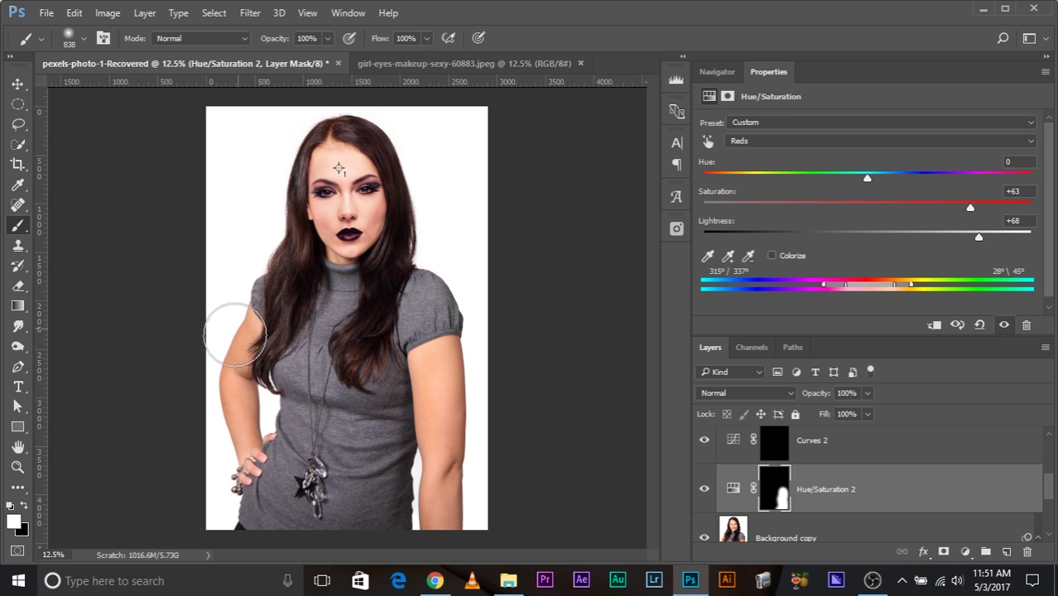
drag(235, 334, 232, 484)
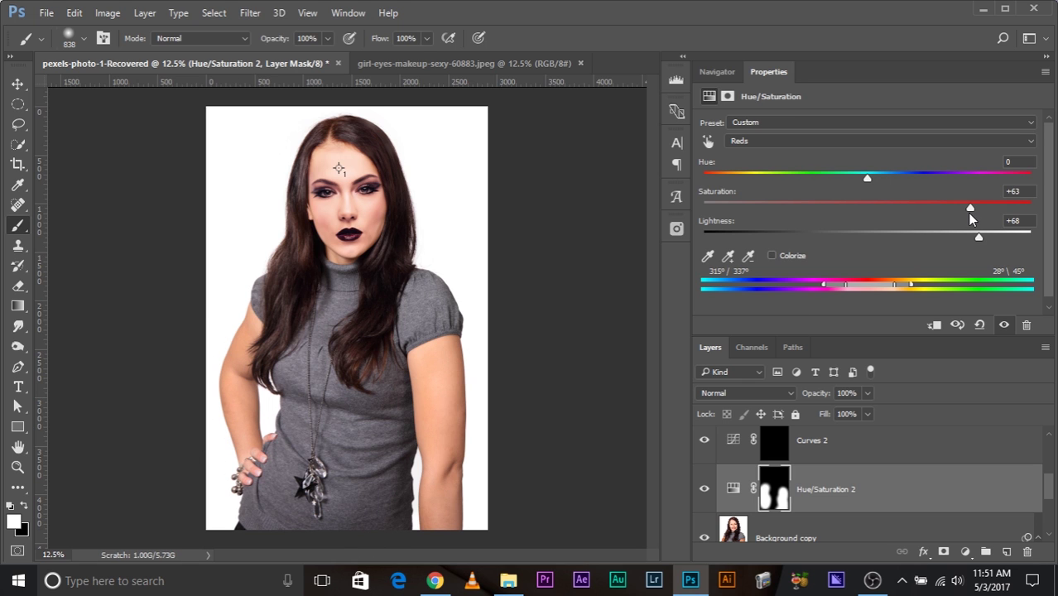
drag(978, 237, 1006, 240)
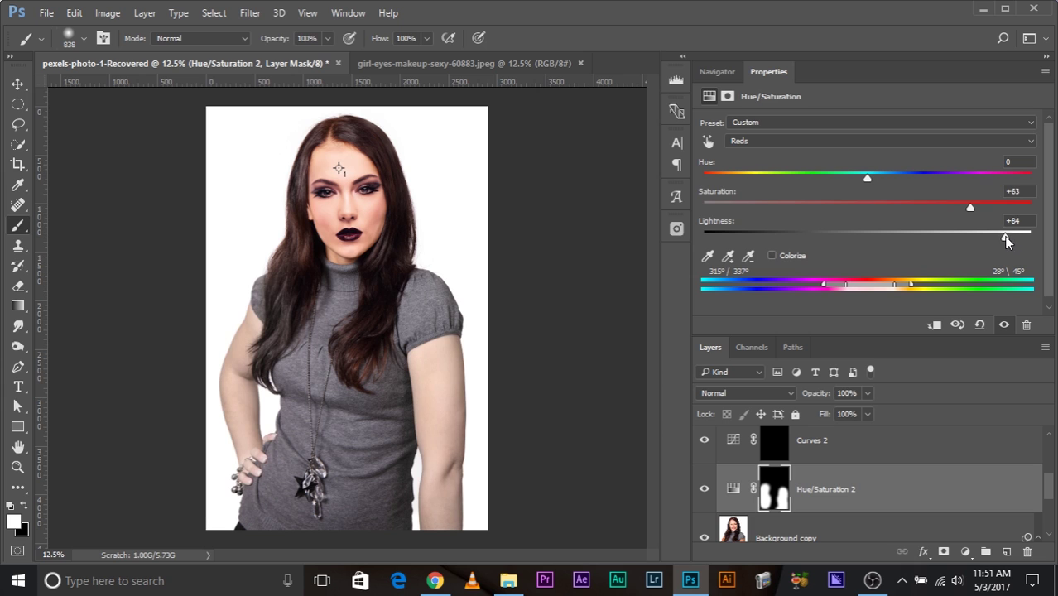
drag(971, 207, 1002, 208)
scroll(741, 489, up, 2)
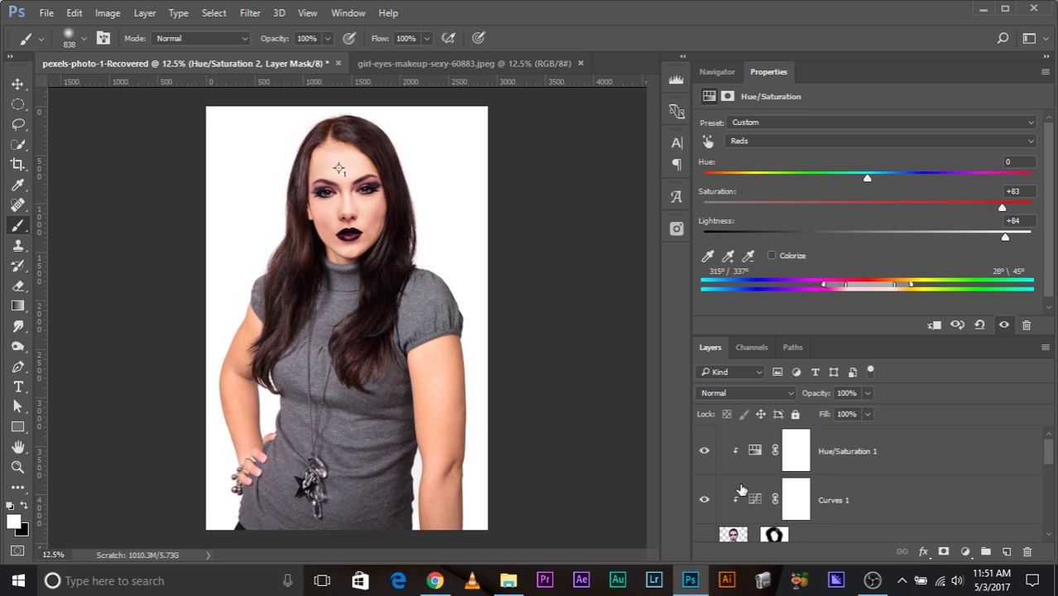
key(ctrl+minus)
scroll(745, 496, down, 3)
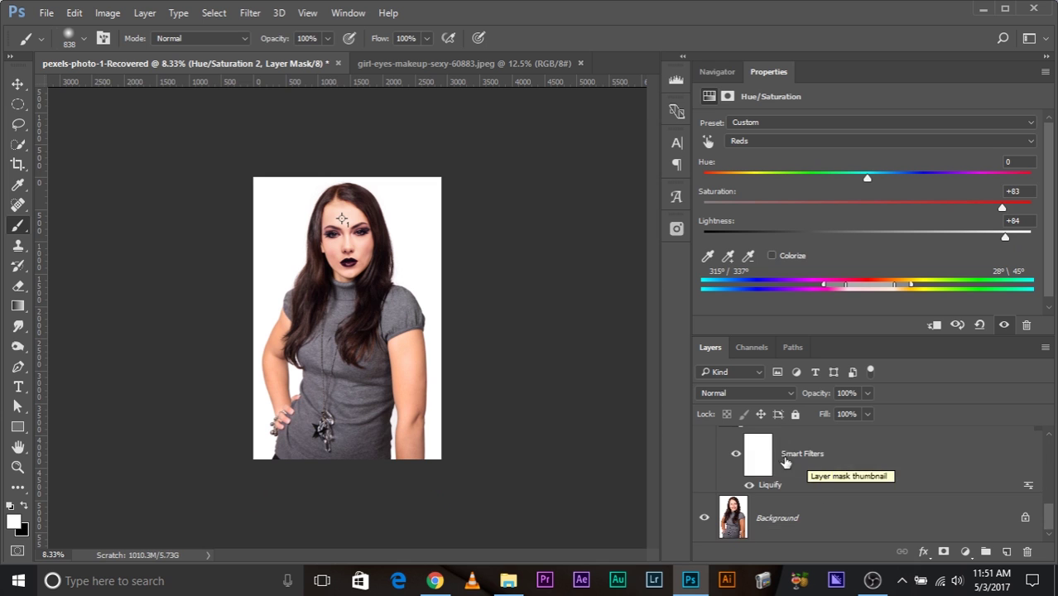
alt+click(704, 519)
alt+click(704, 518)
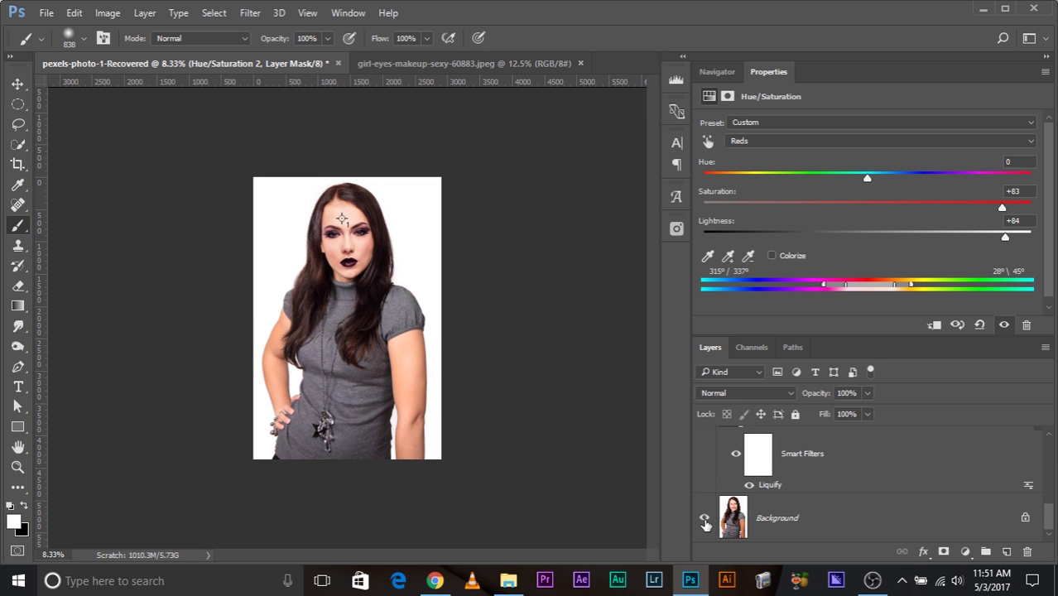
key(ctrl+plus)
key(ctrl+plus)
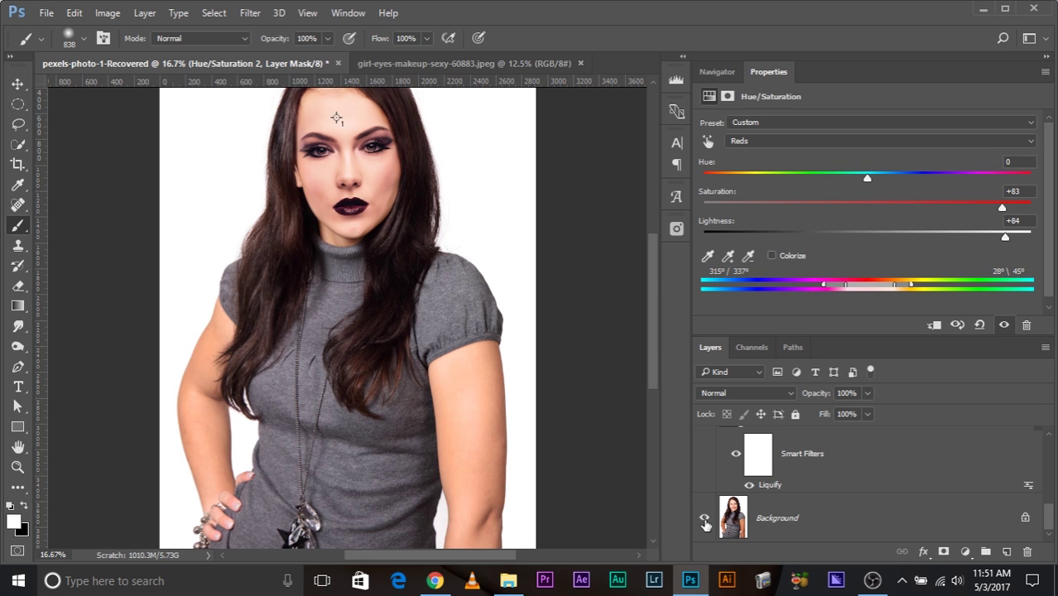
drag(416, 301, 430, 322)
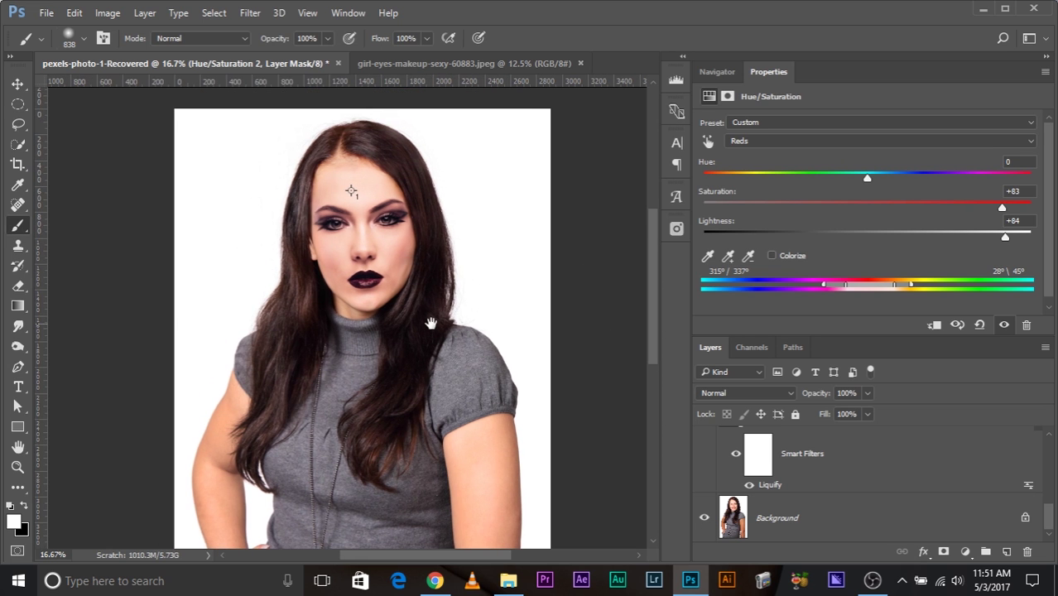
key(ctrl+minus)
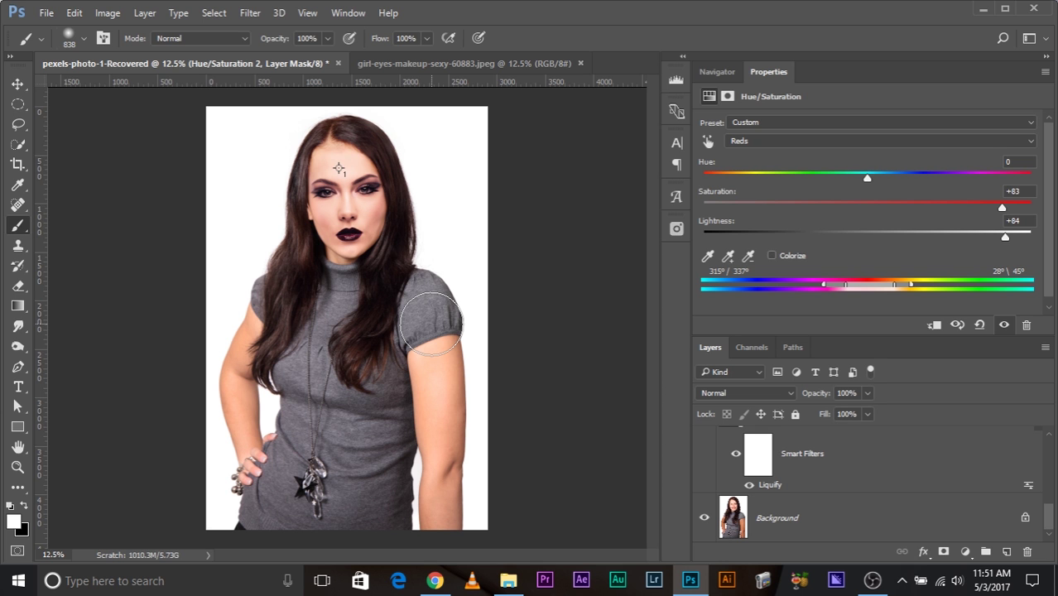
key(ctrl+plus)
key(ctrl+plus)
key(ctrl+plus)
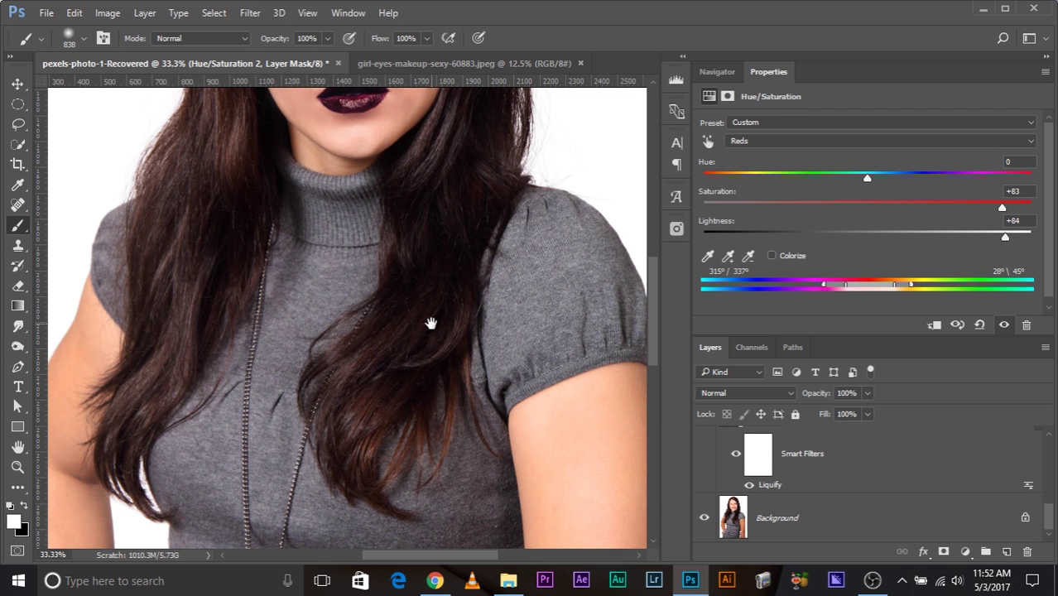
drag(519, 215, 430, 494)
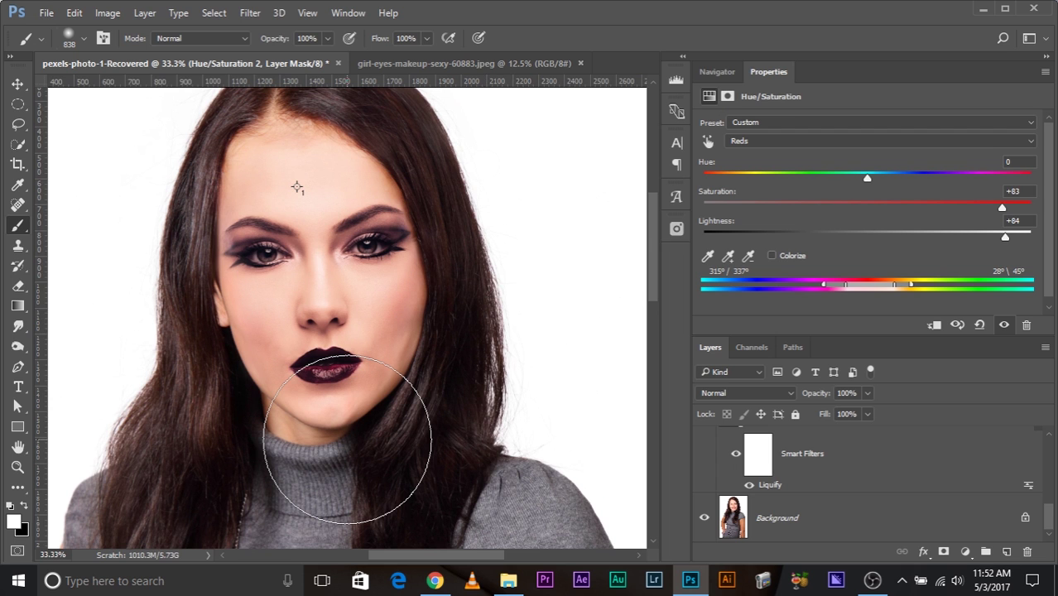
key(ctrl+plus)
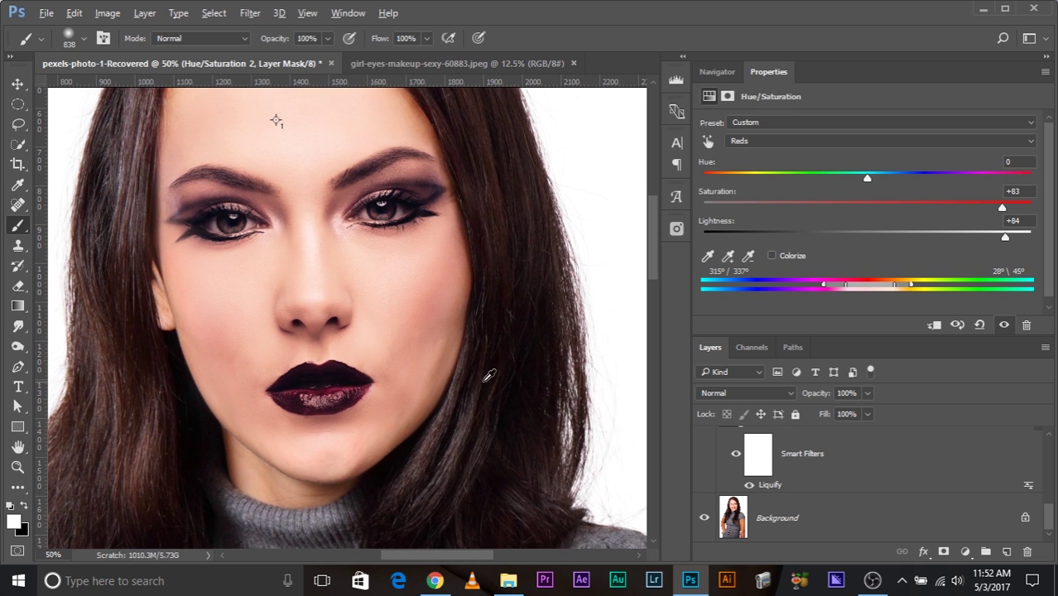
mouse_move(474, 378)
mouse_down()
mouse_move(343, 362)
mouse_move(471, 378)
mouse_up()
scroll(538, 342, down, 1)
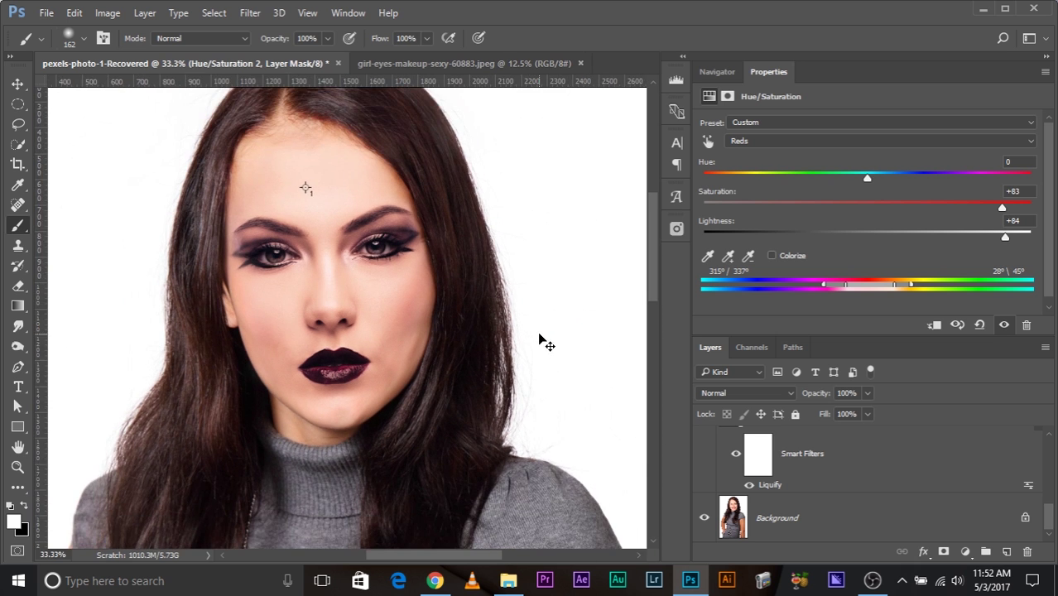
scroll(538, 342, up, 1)
scroll(538, 342, down, 1)
scroll(538, 342, down, 3)
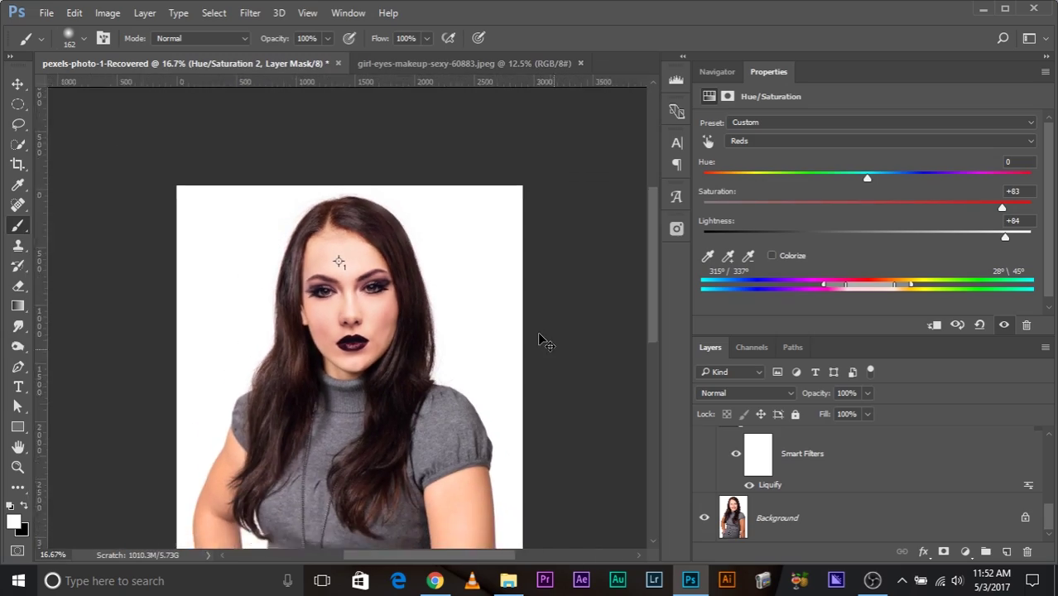